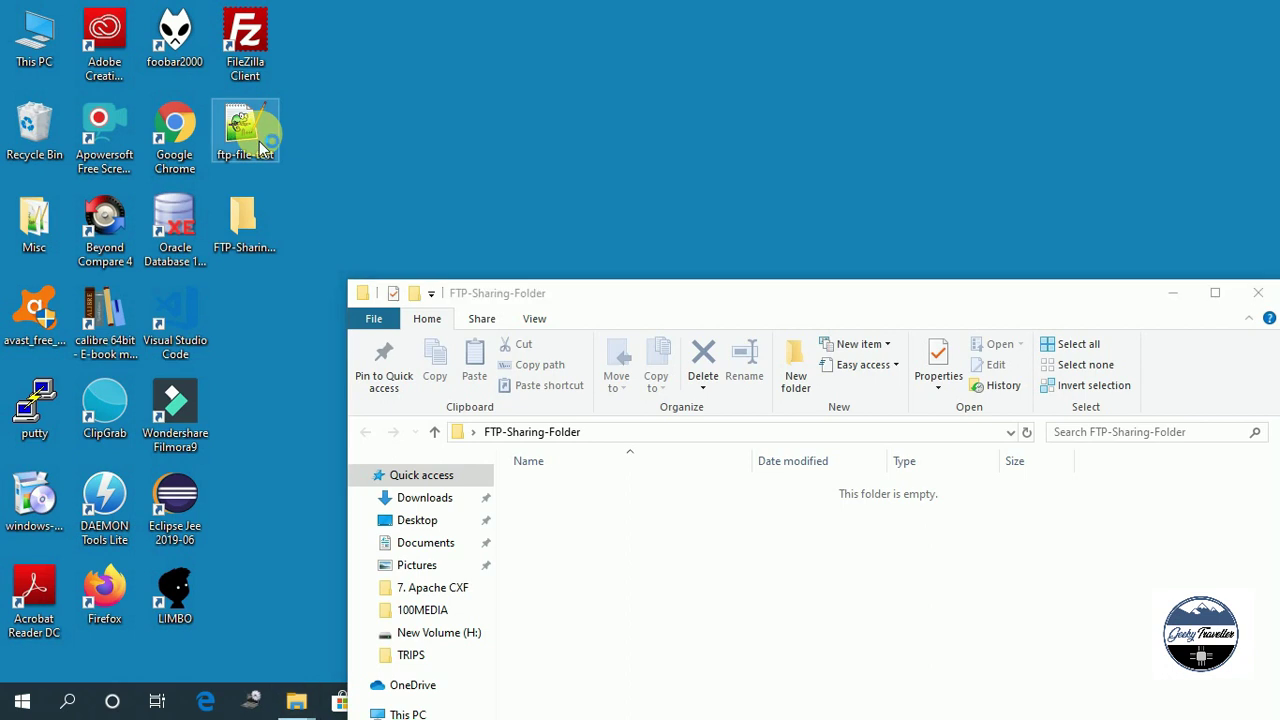
Confirm ftp-file-test reads 'Hello World!!!', move it into FTP-Sharing-Folder, and close the folder.
double_click(258, 142)
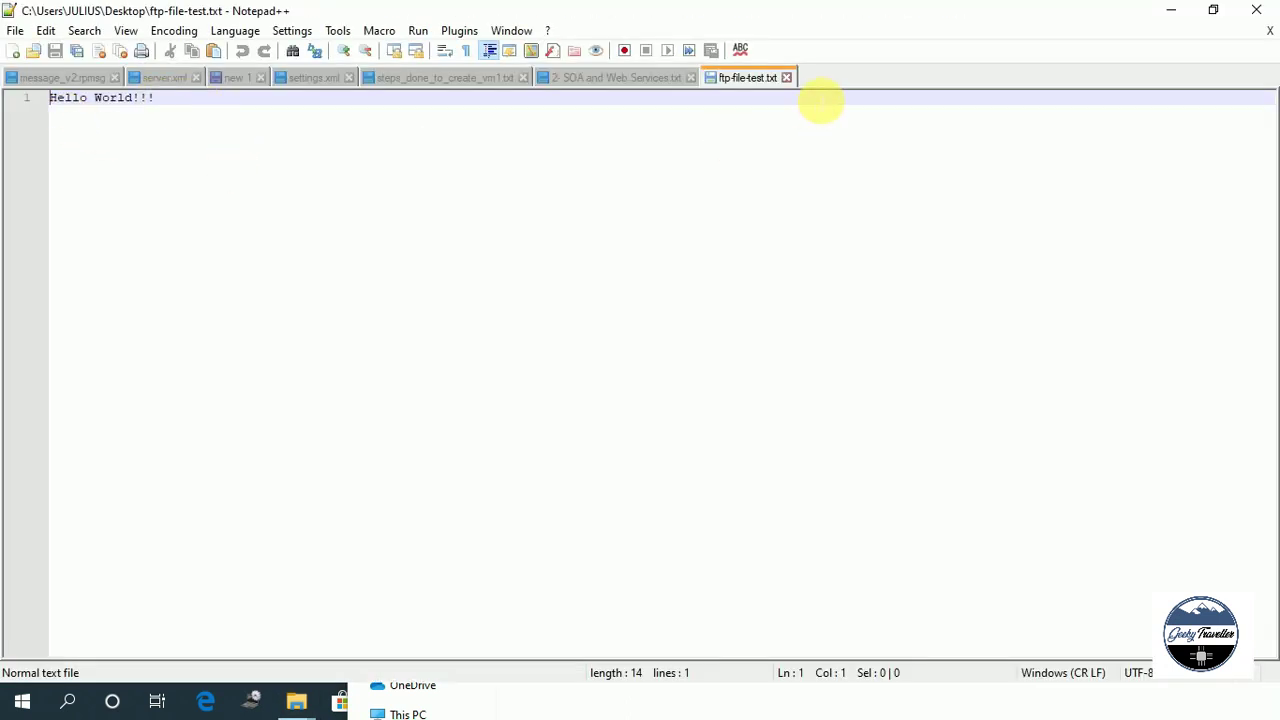
click(1258, 10)
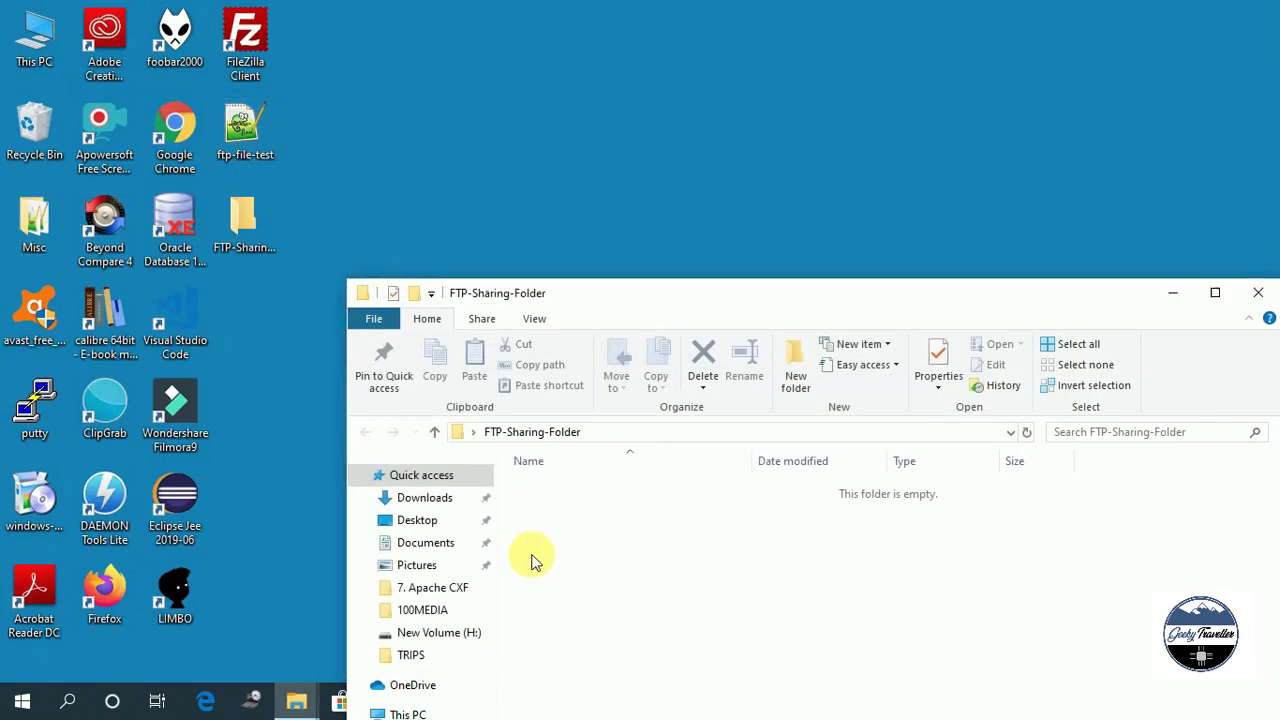
key(ctrl+v)
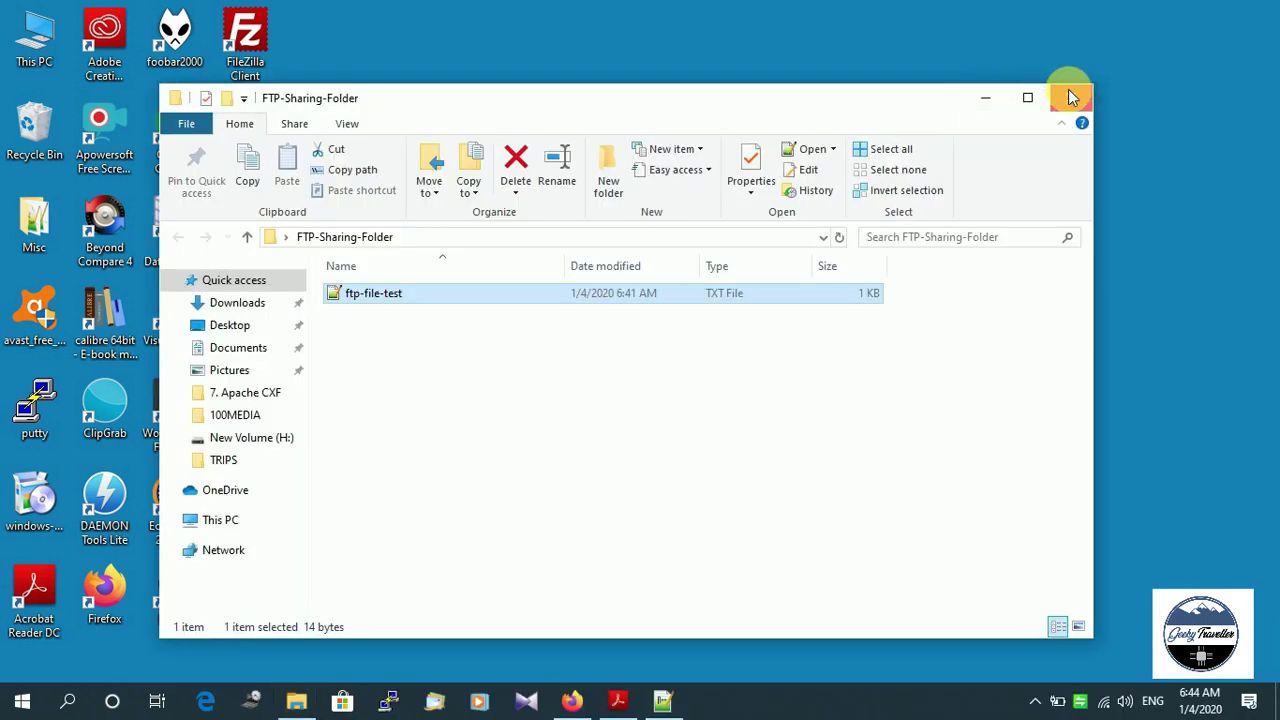
click(1063, 94)
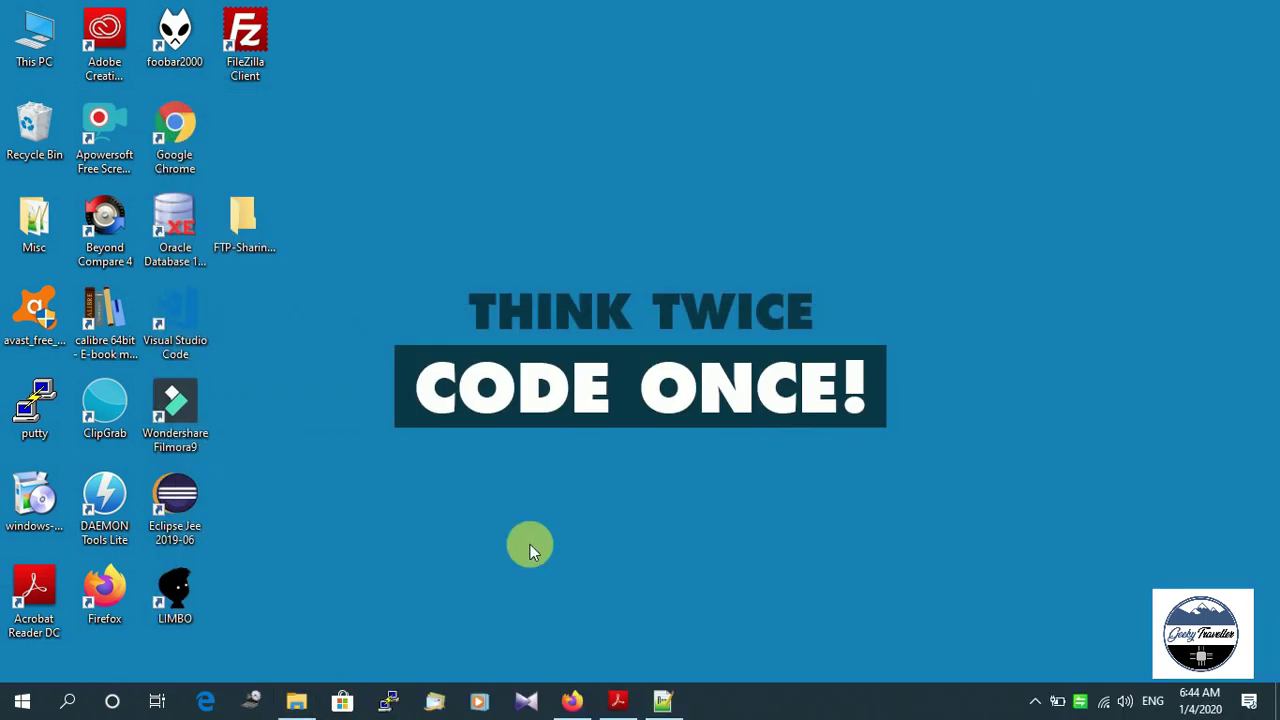
Open Control Panel with View by: Small icons and go to Programs and Features.
click(21, 706)
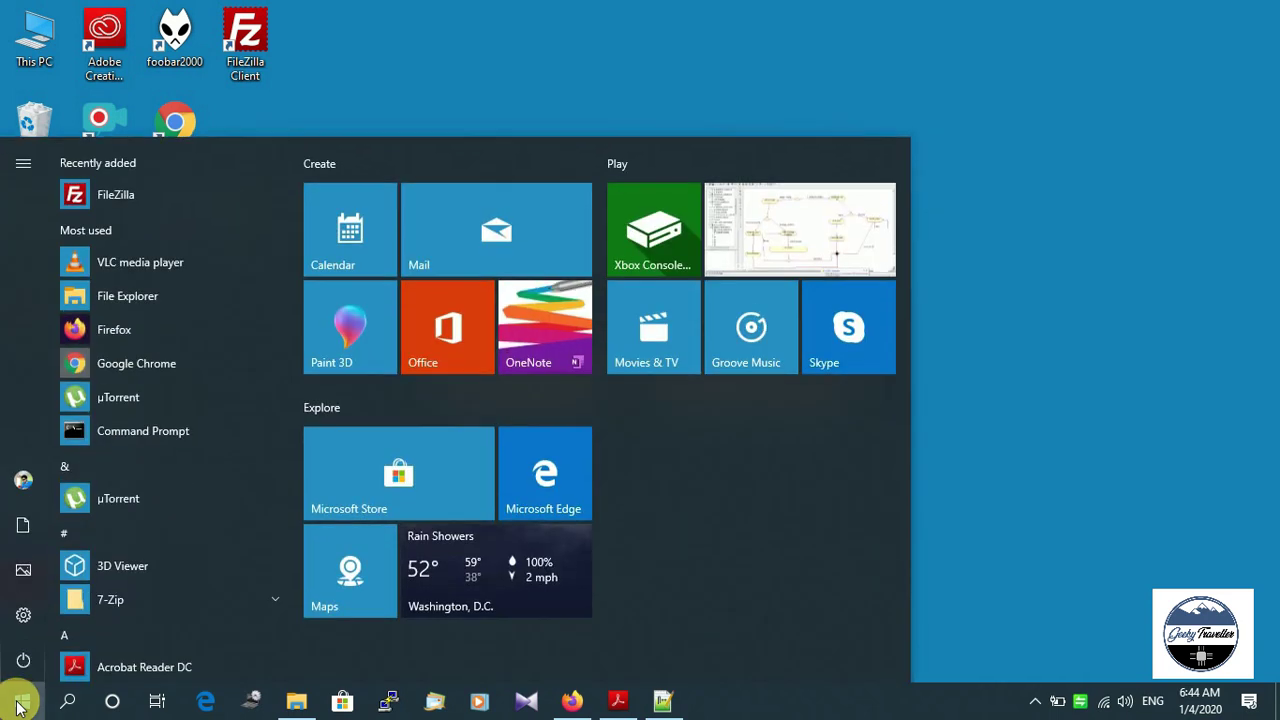
text(contro)
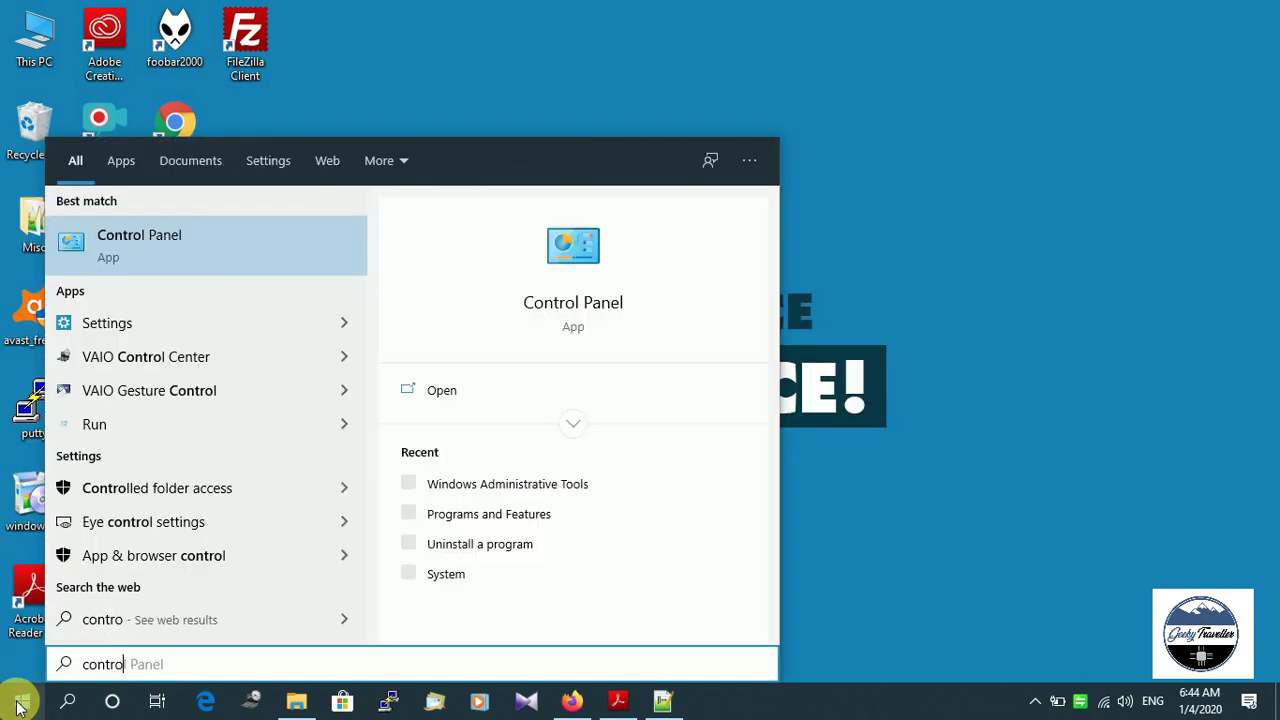
key(Return)
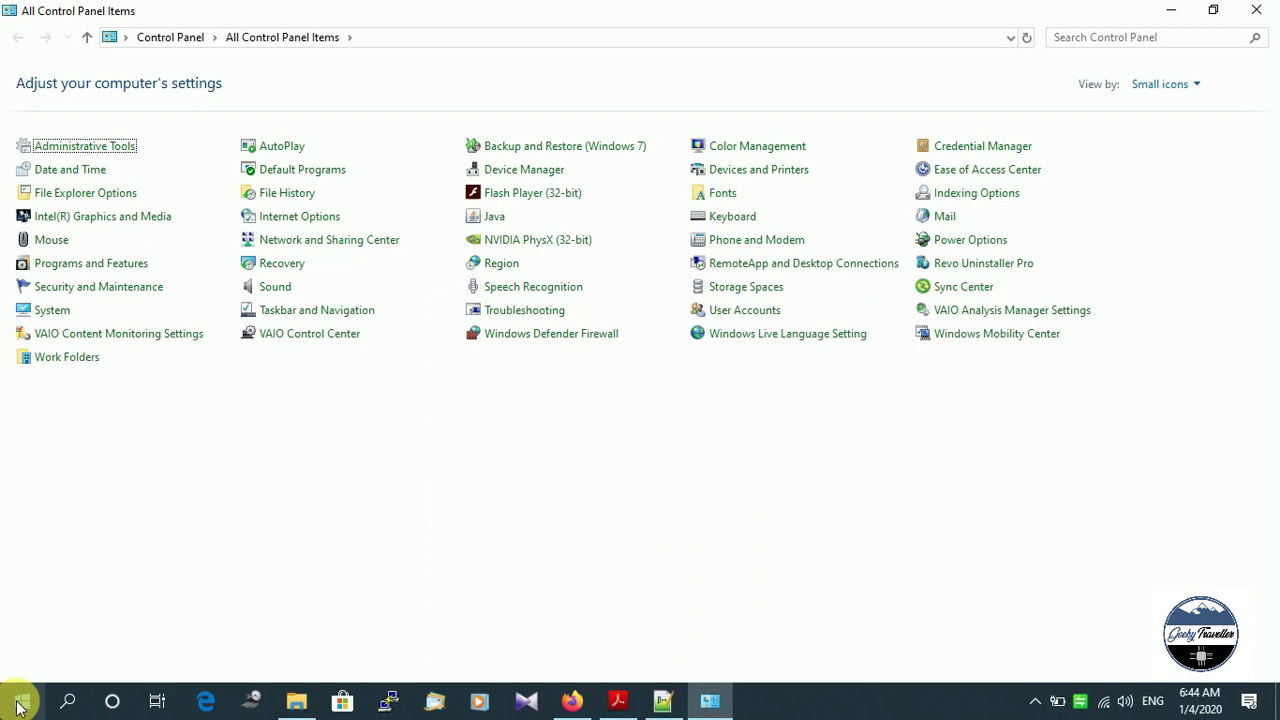
click(1177, 84)
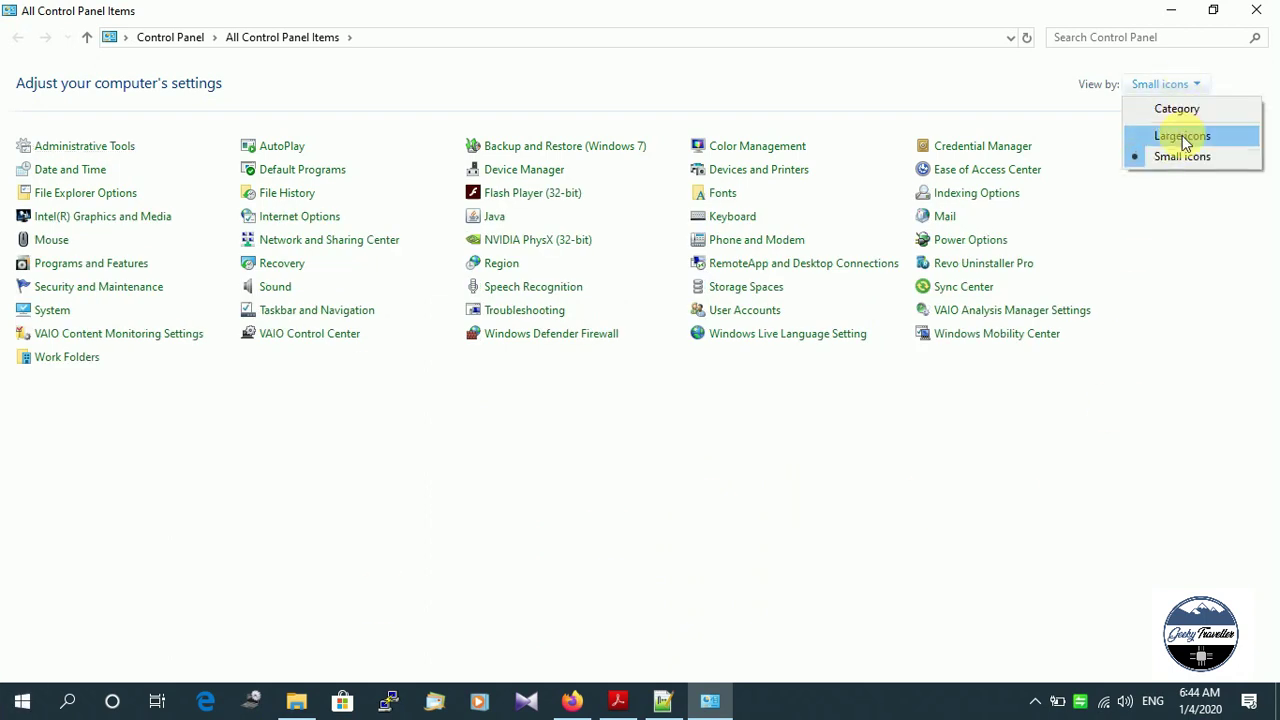
click(1180, 160)
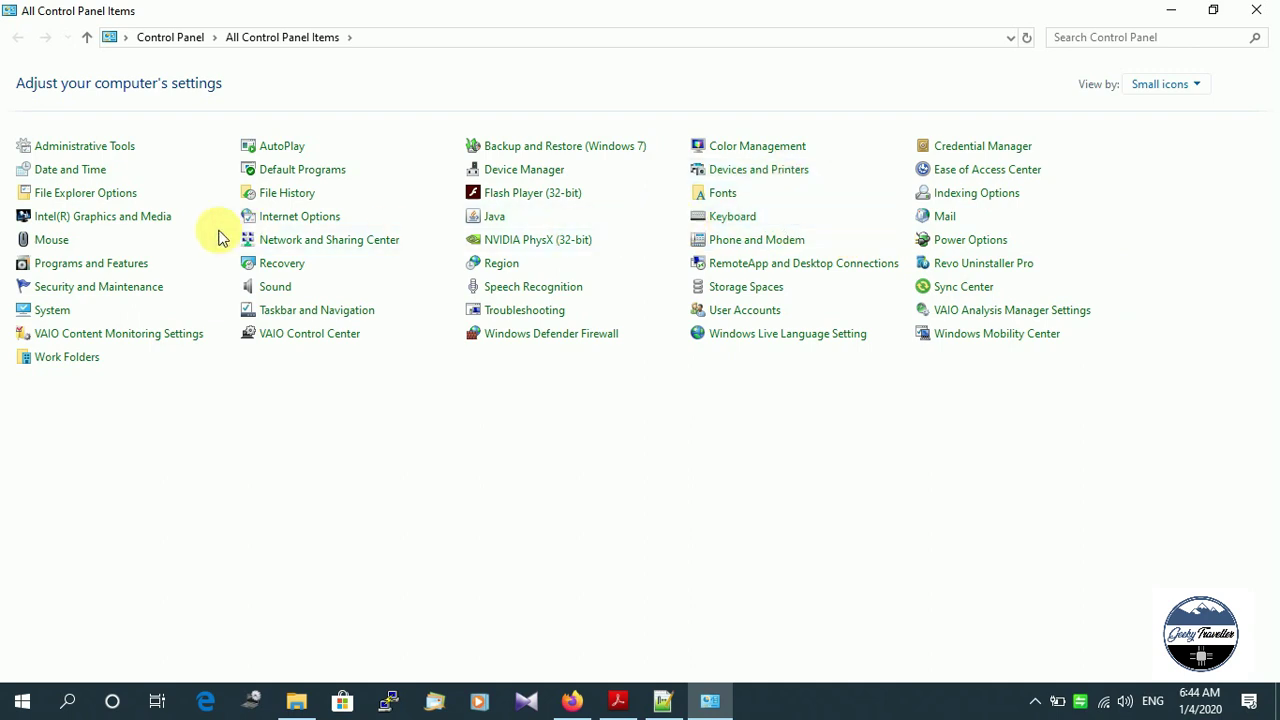
click(98, 263)
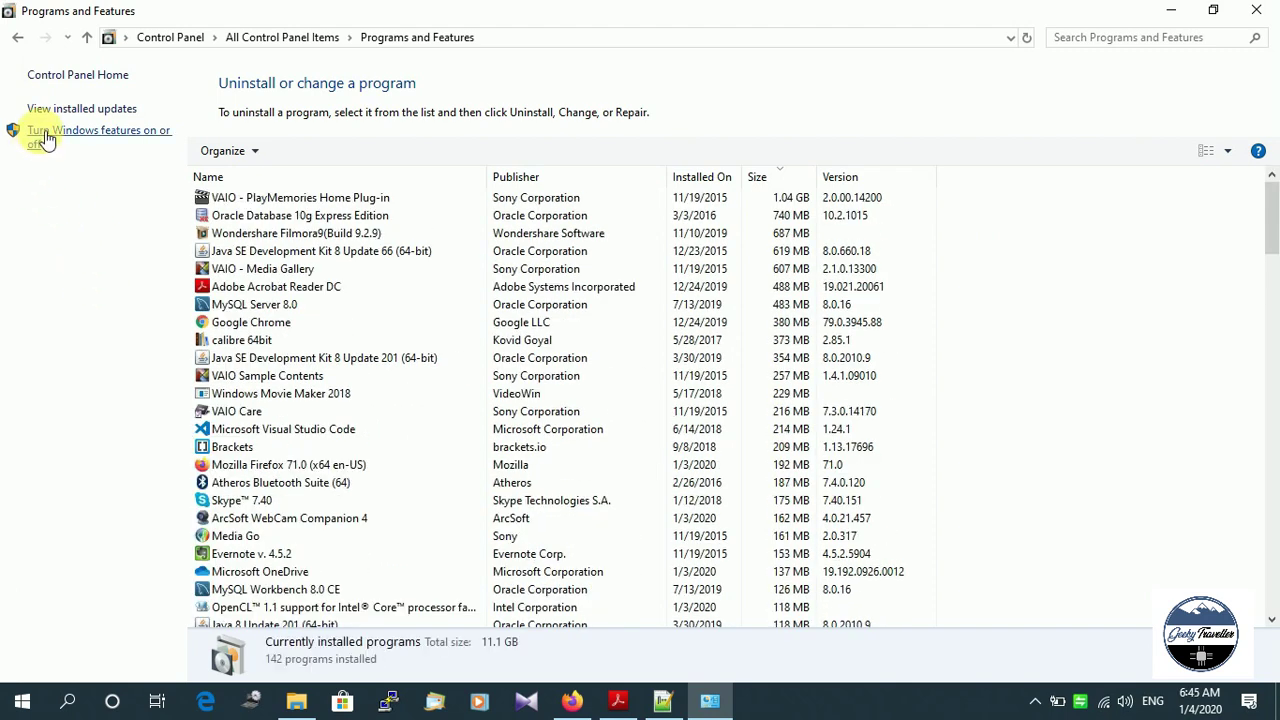
In Windows Features, mark Internet Information Services and expand its subfeatures.
click(117, 140)
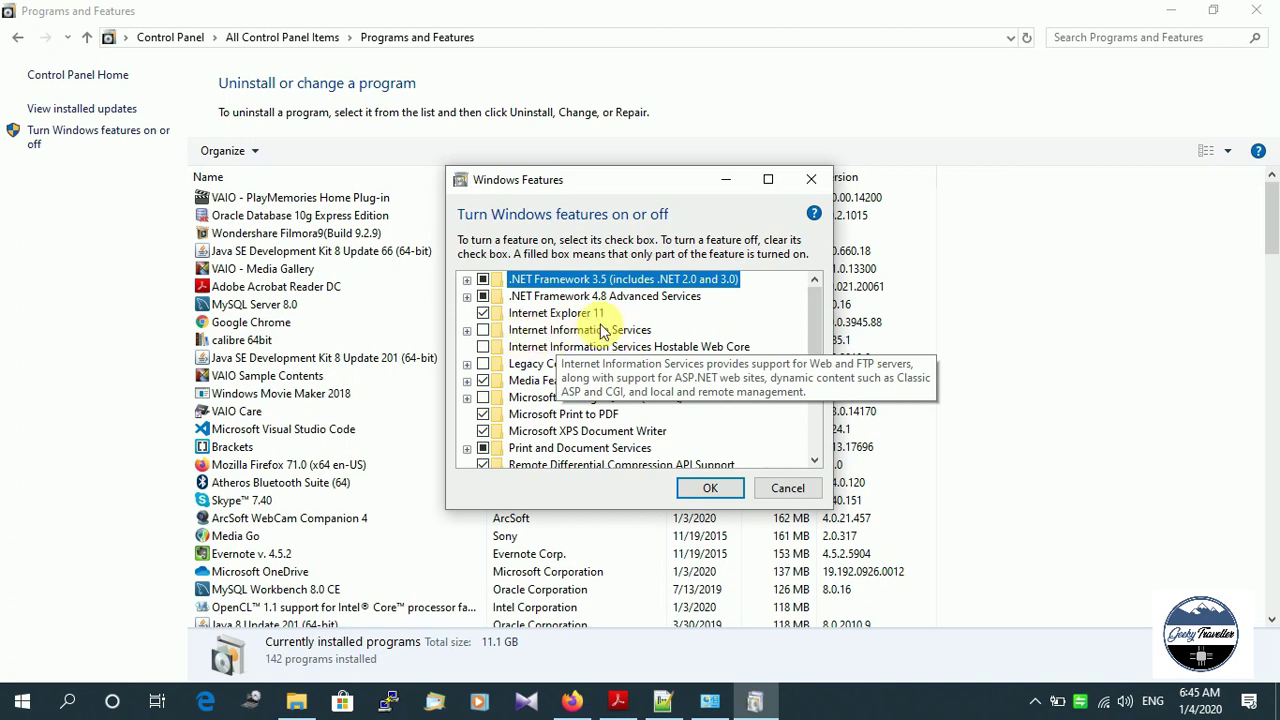
click(483, 331)
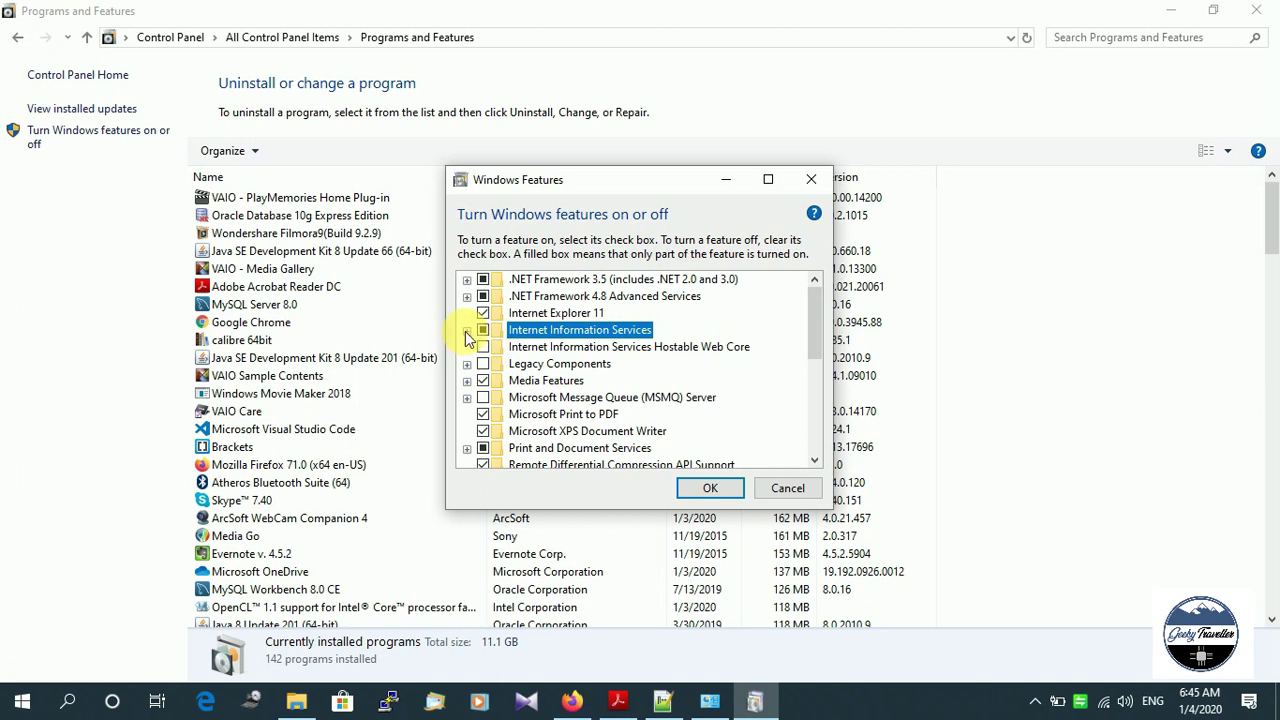
click(466, 331)
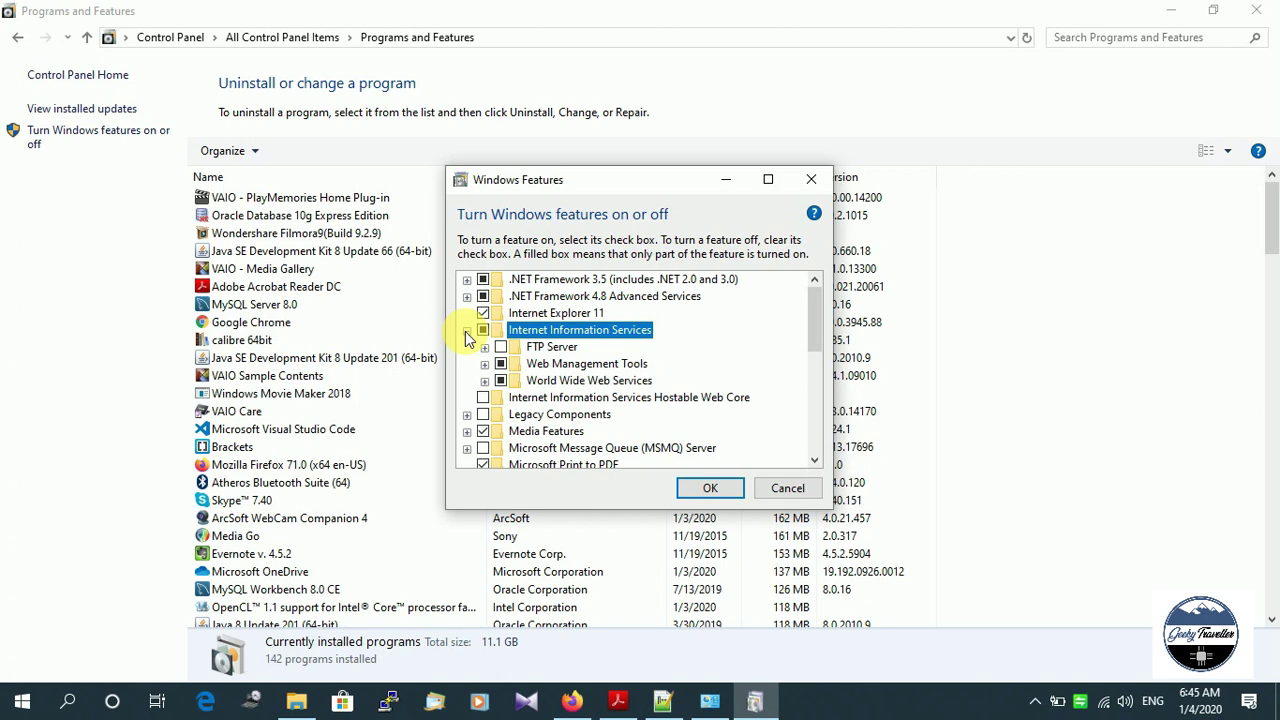
click(466, 331)
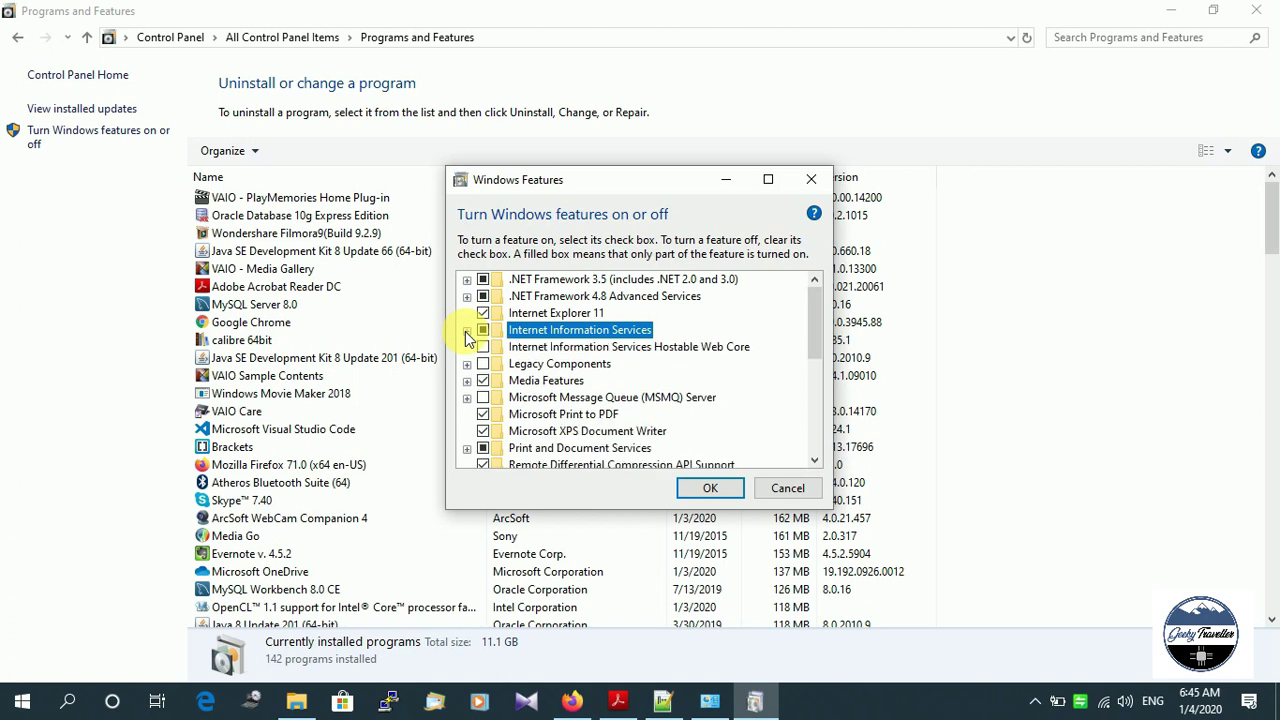
click(466, 331)
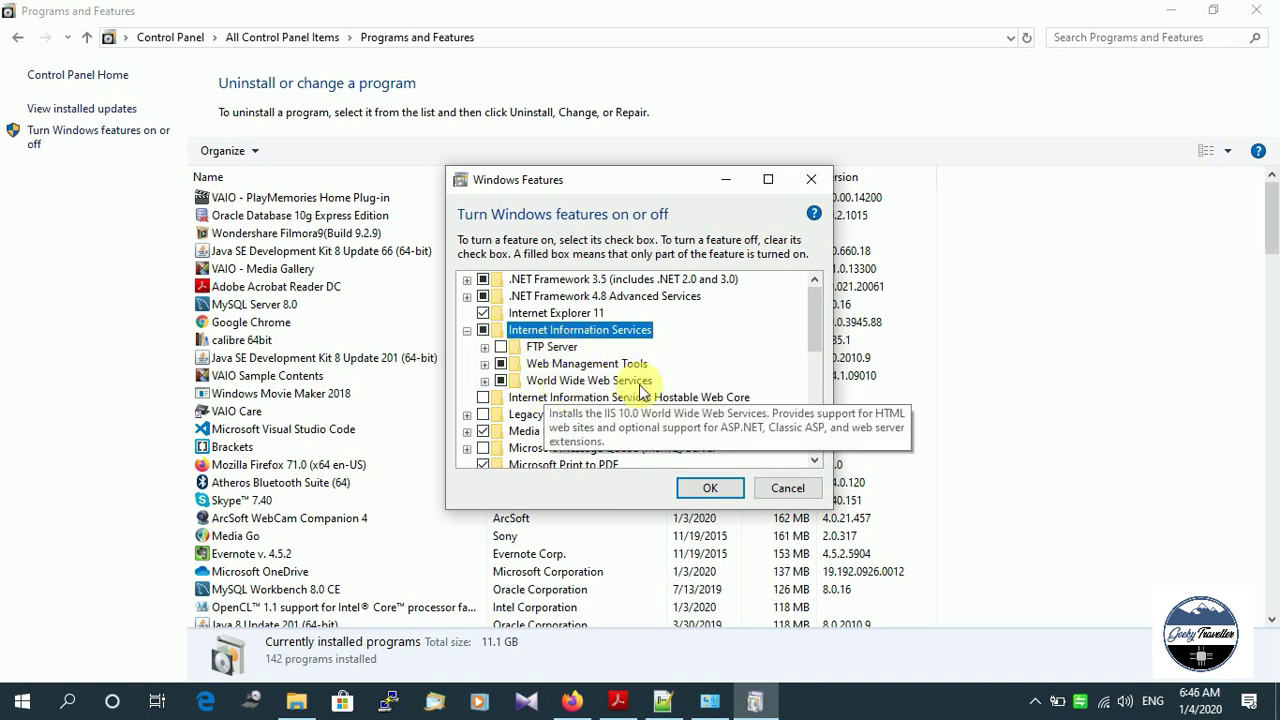
Select FTP Server with FTP Service and FTP Extensibility, apply the changes, and close the notice.
click(485, 347)
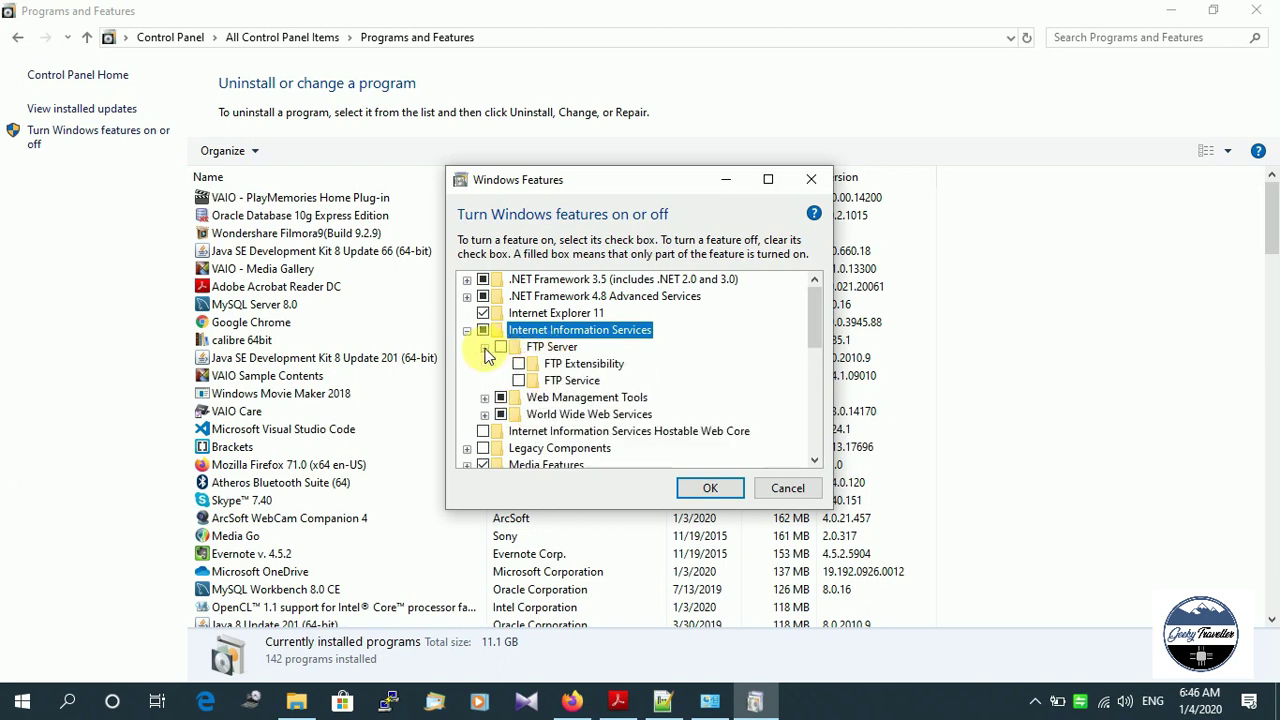
click(502, 349)
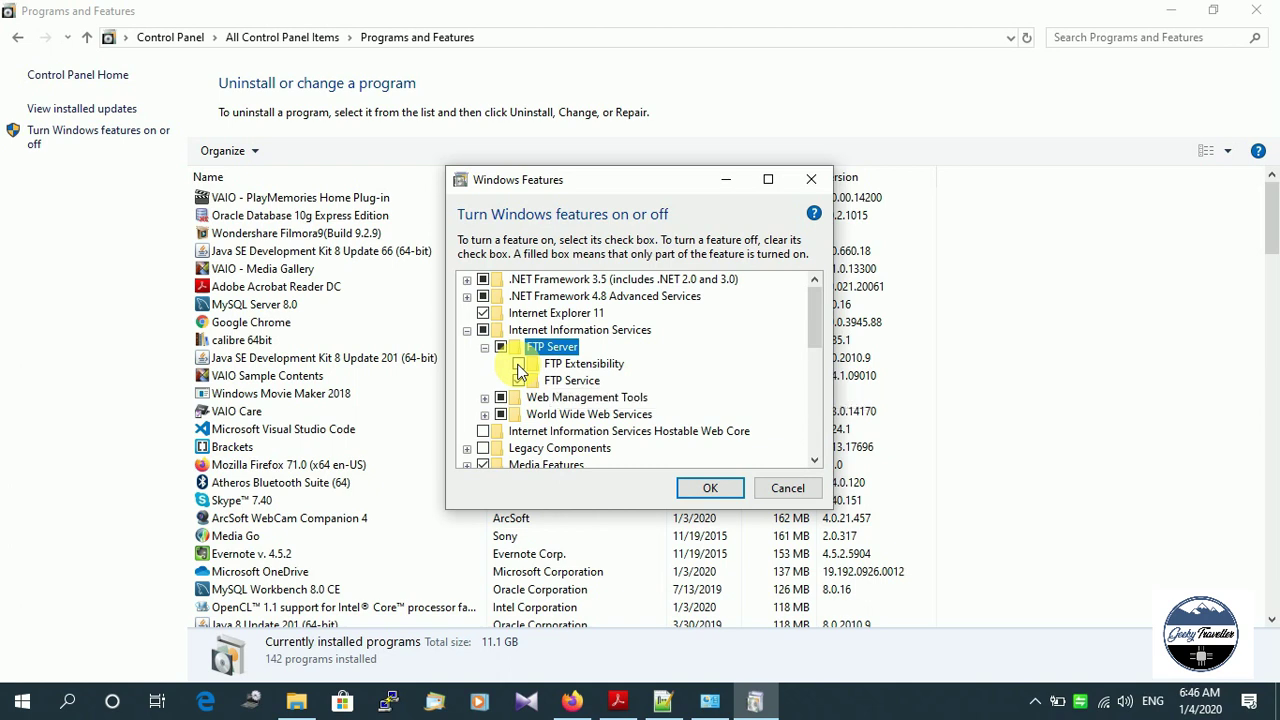
click(519, 366)
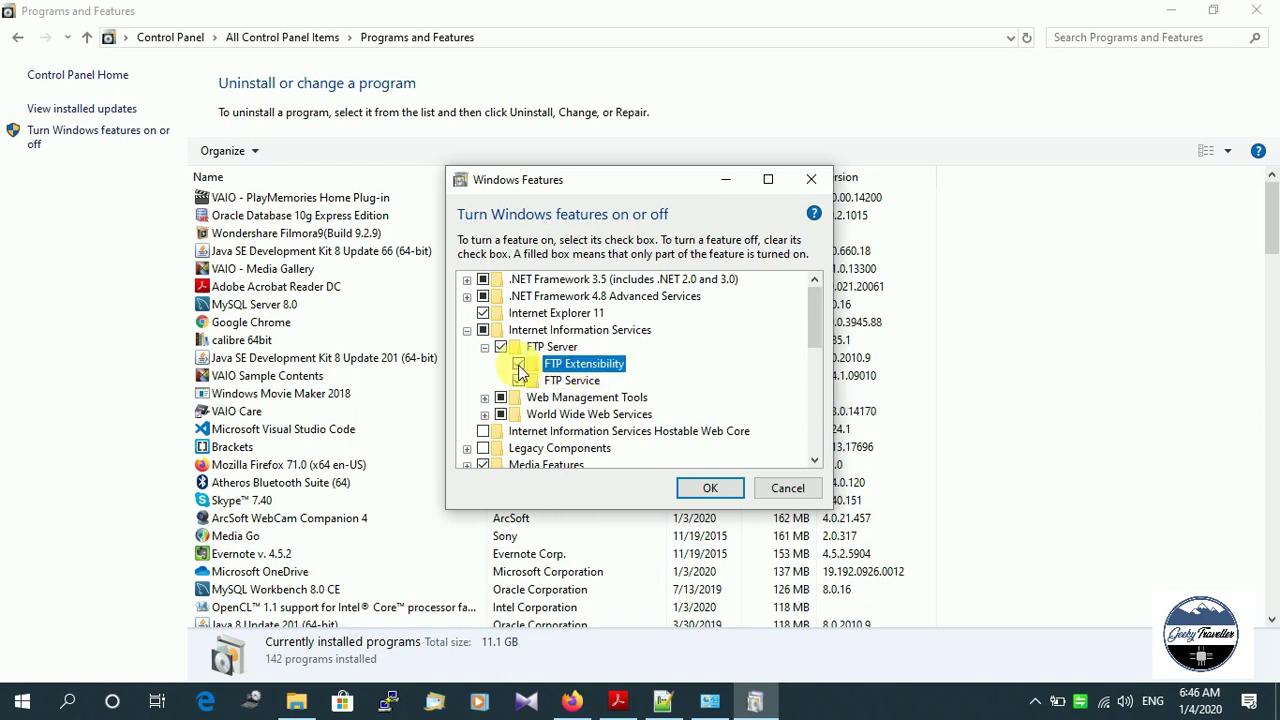
click(713, 488)
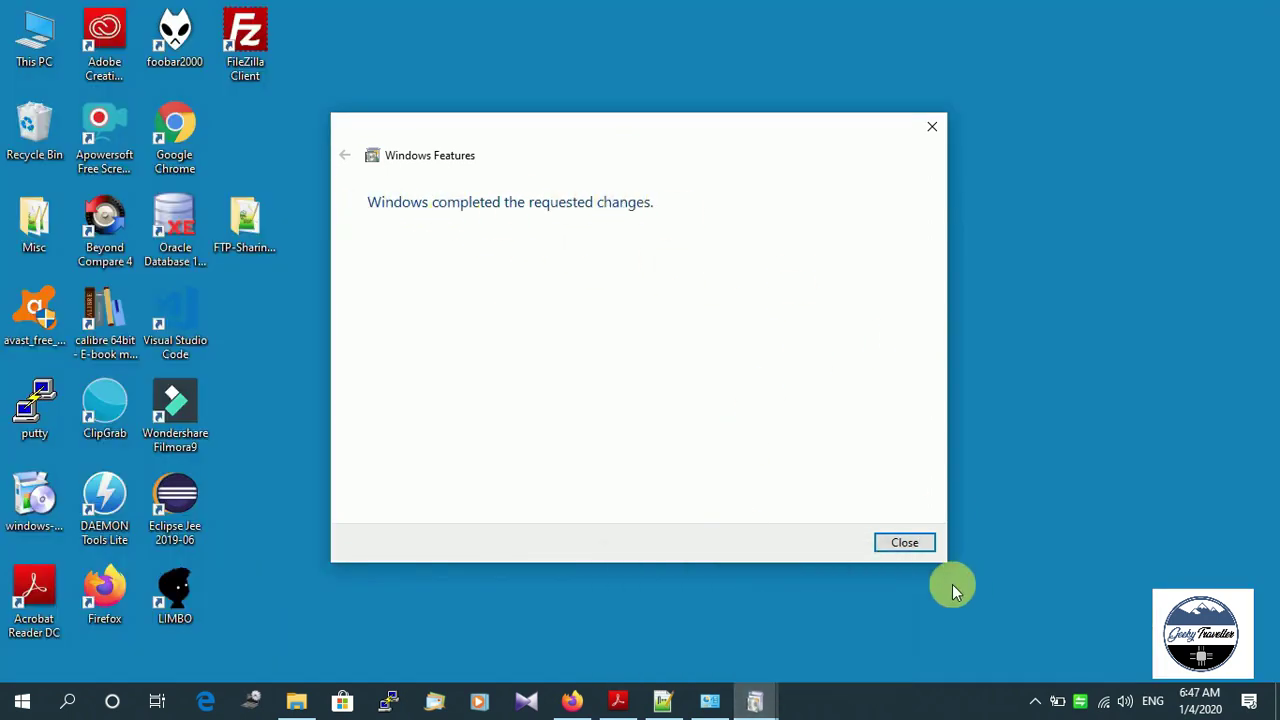
click(895, 543)
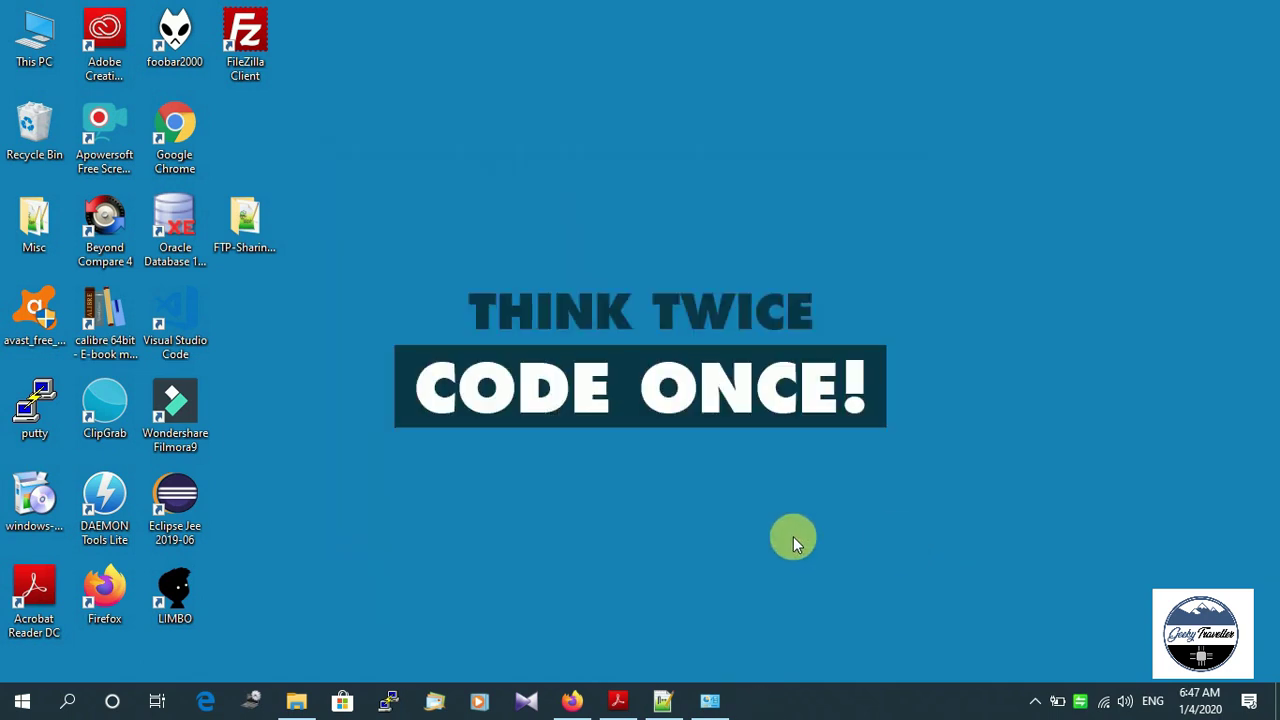
Go from All Control Panel Items to Administrative Tools and launch IIS Manager.
click(722, 700)
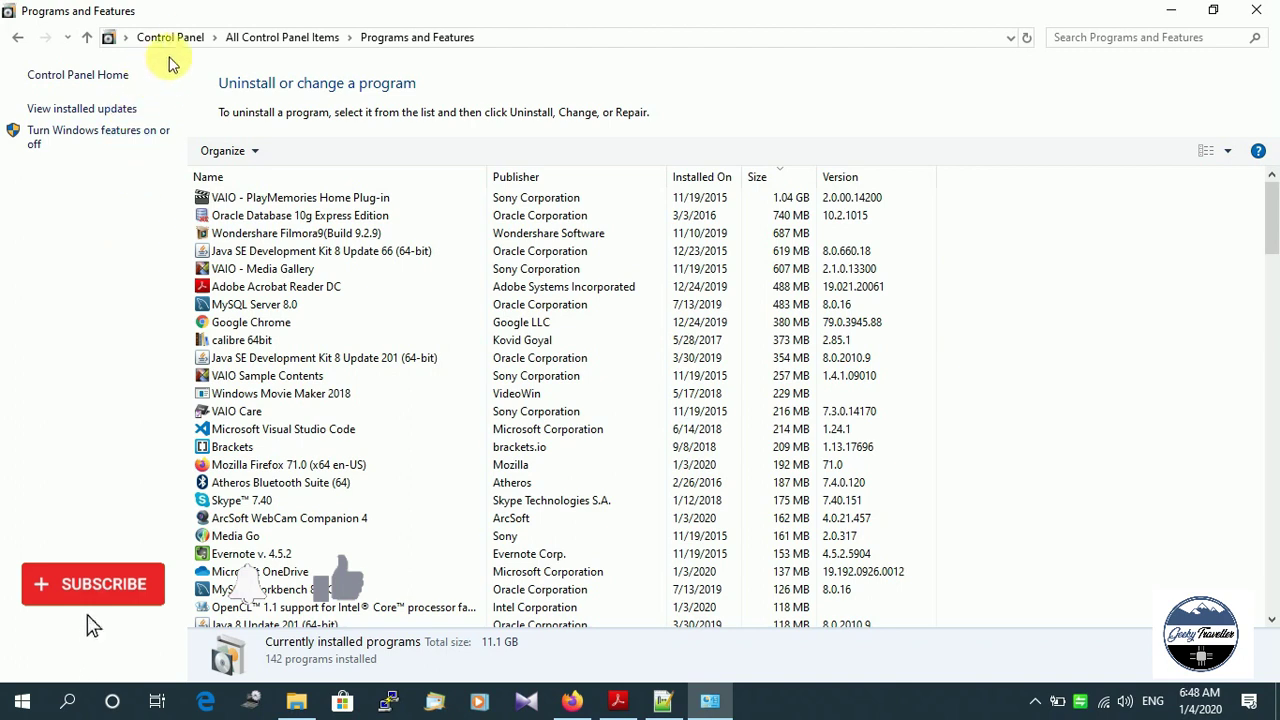
click(270, 37)
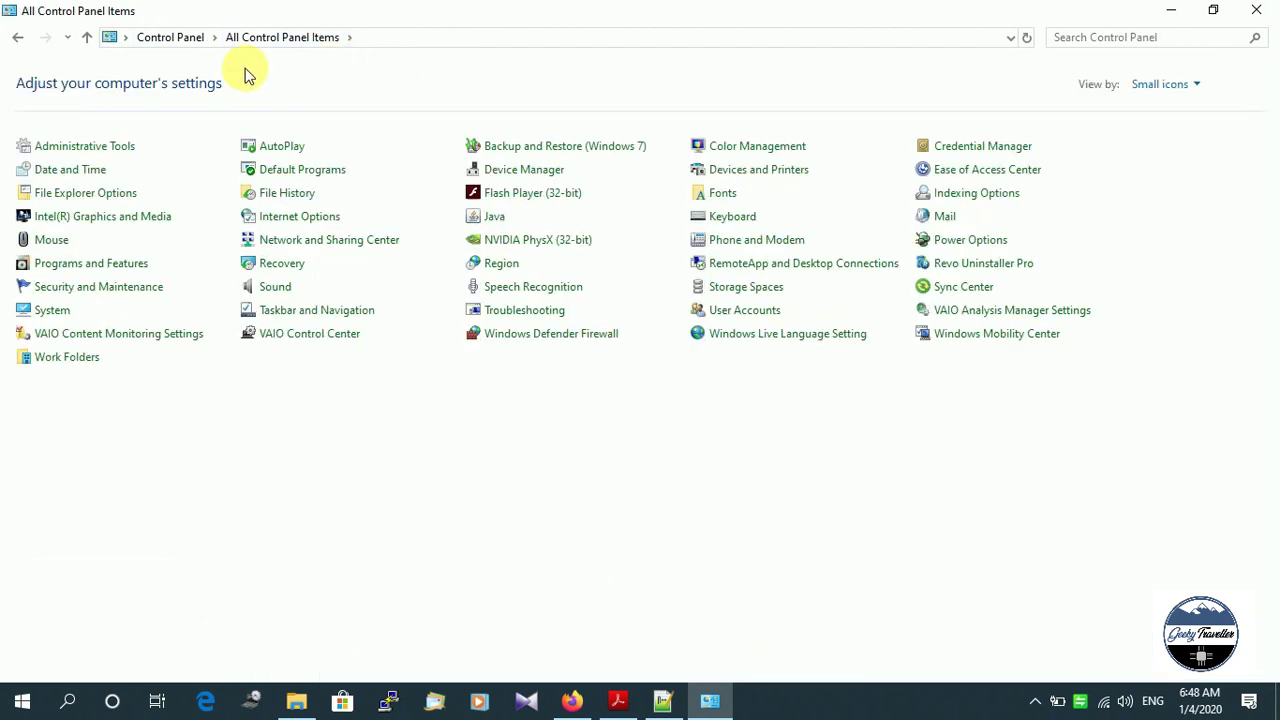
click(85, 146)
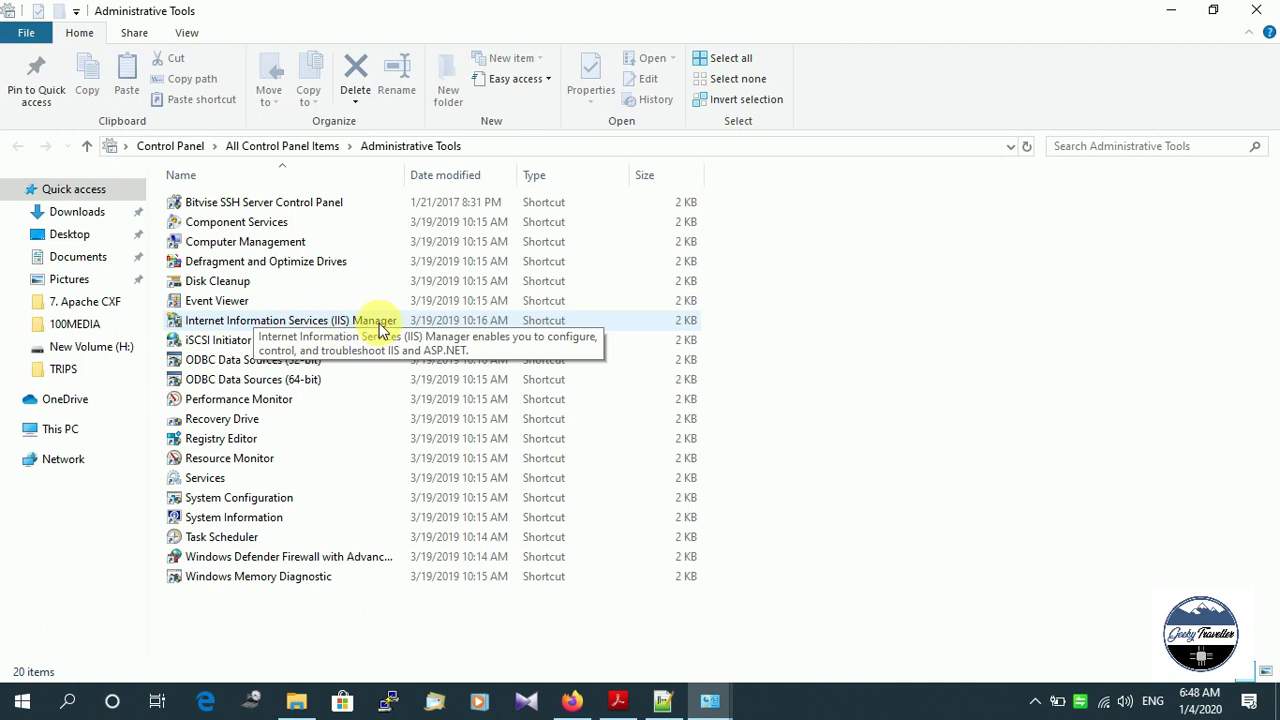
double_click(238, 328)
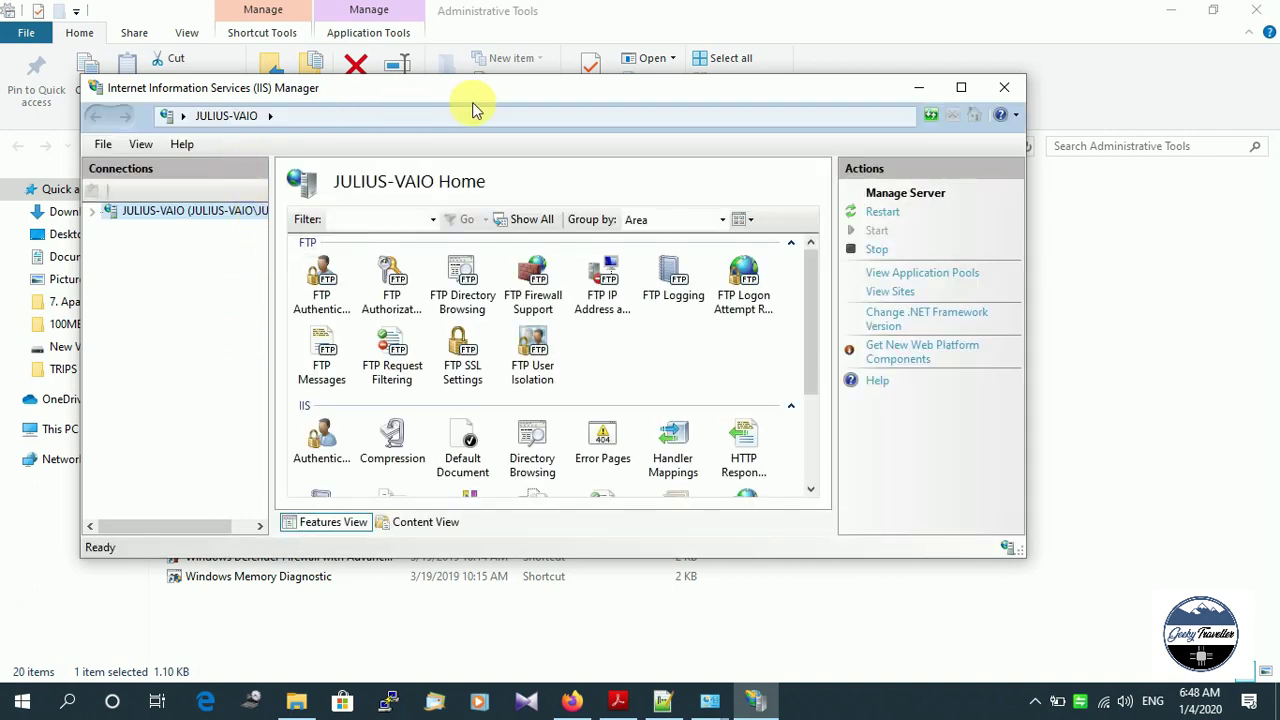
Expand the server's Sites node, view Default Web Site, then bring up the Sites context menu.
drag(480, 95, 550, 170)
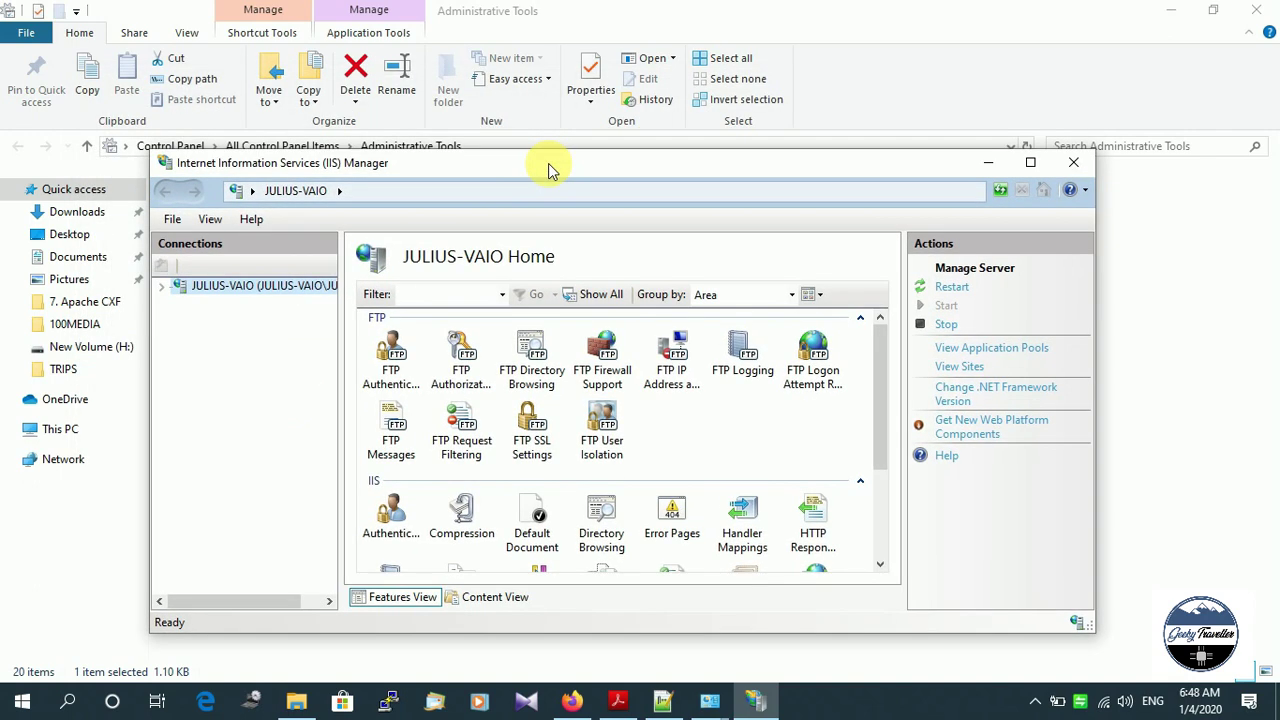
click(162, 287)
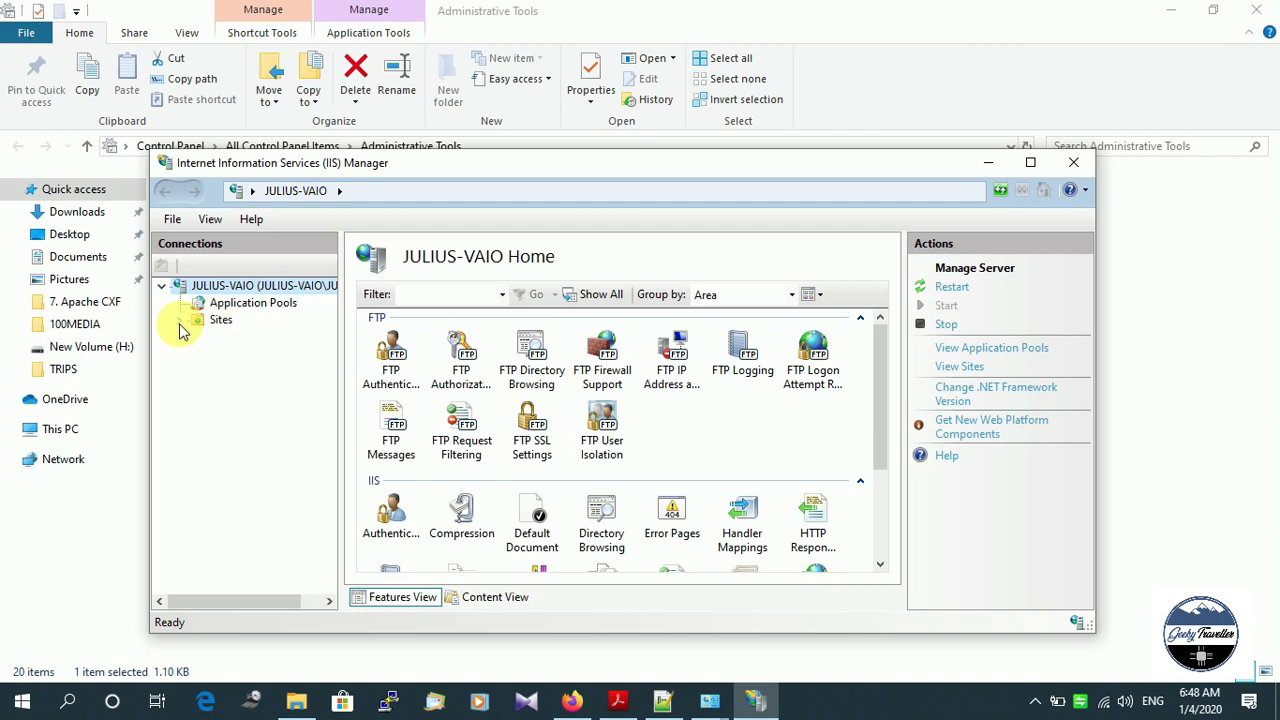
click(183, 322)
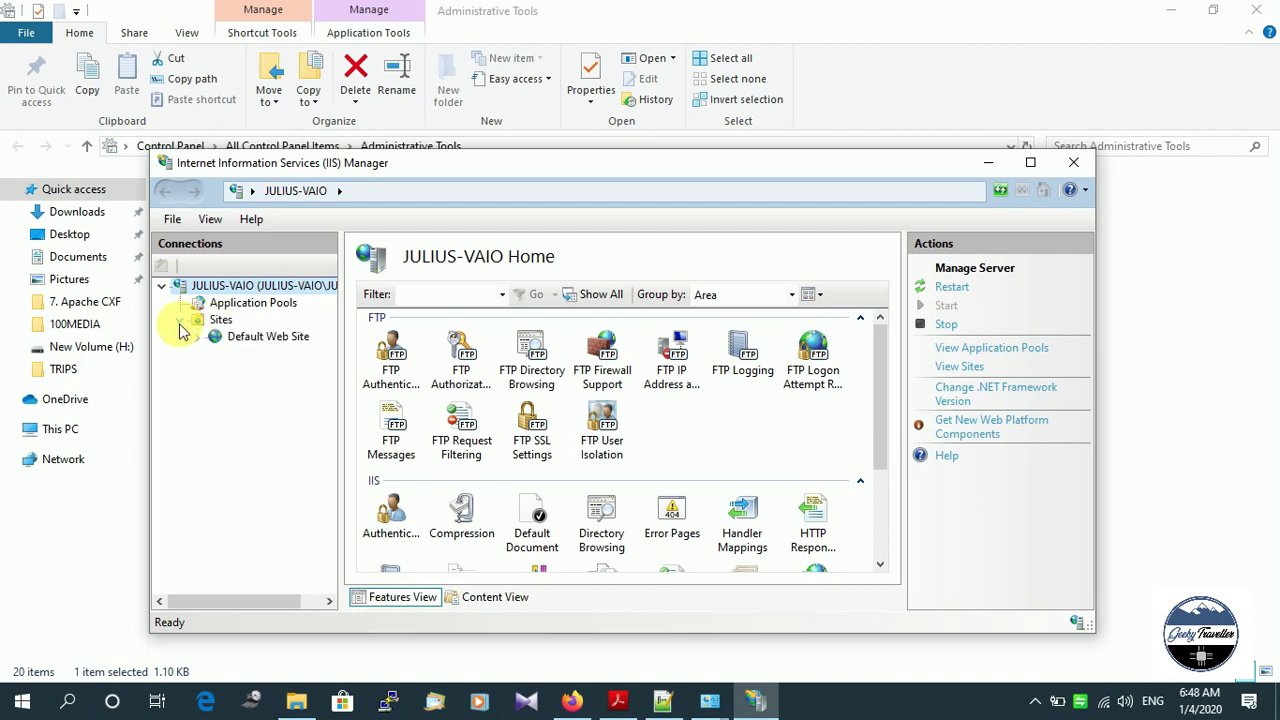
click(260, 336)
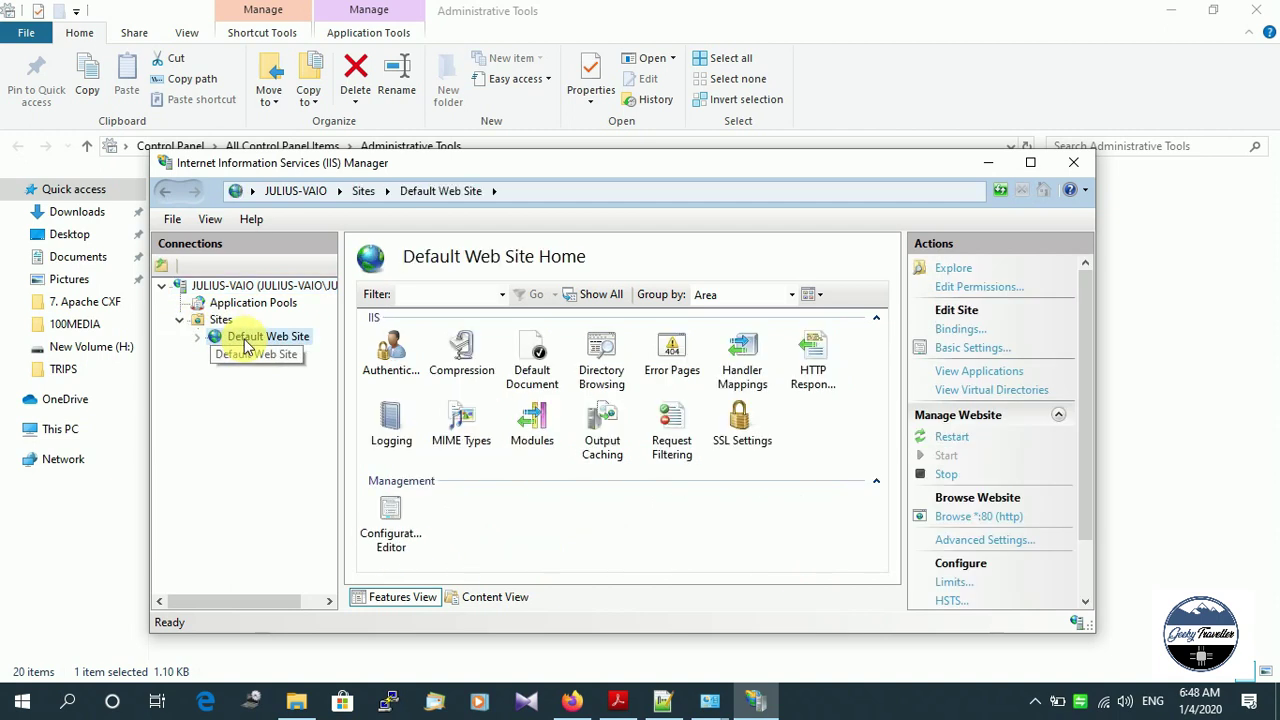
click(218, 322)
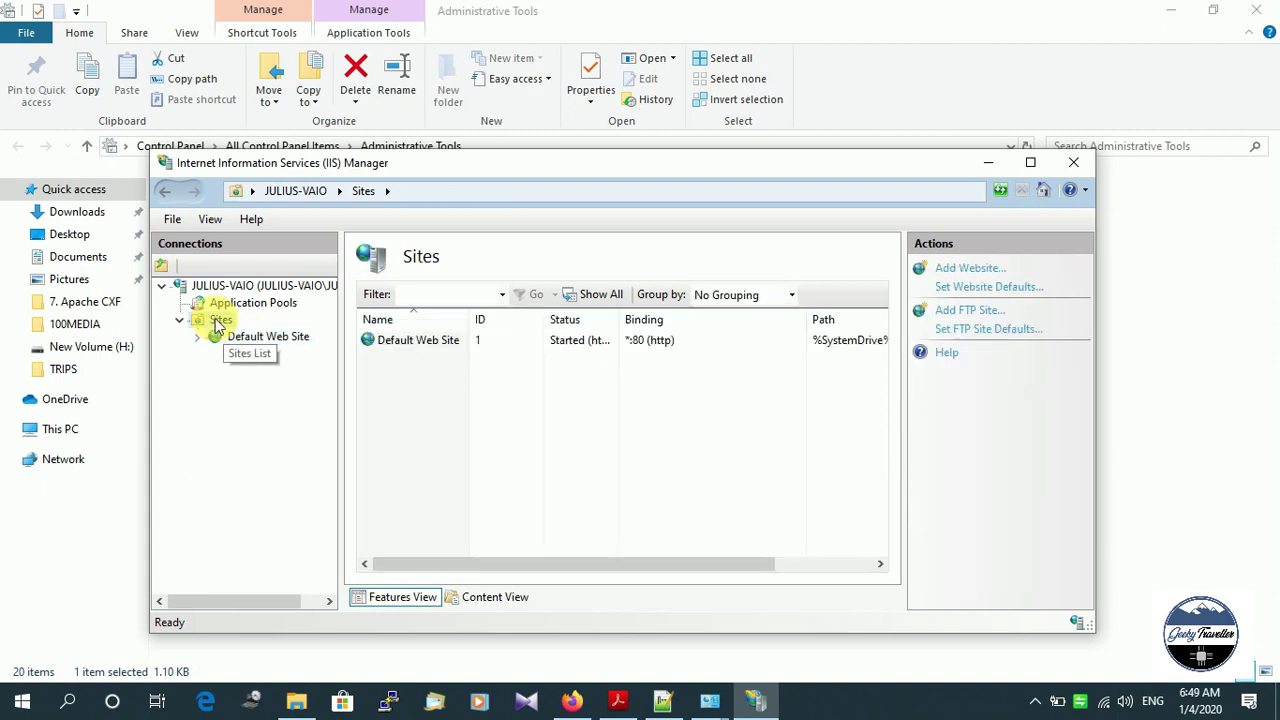
right_click(218, 326)
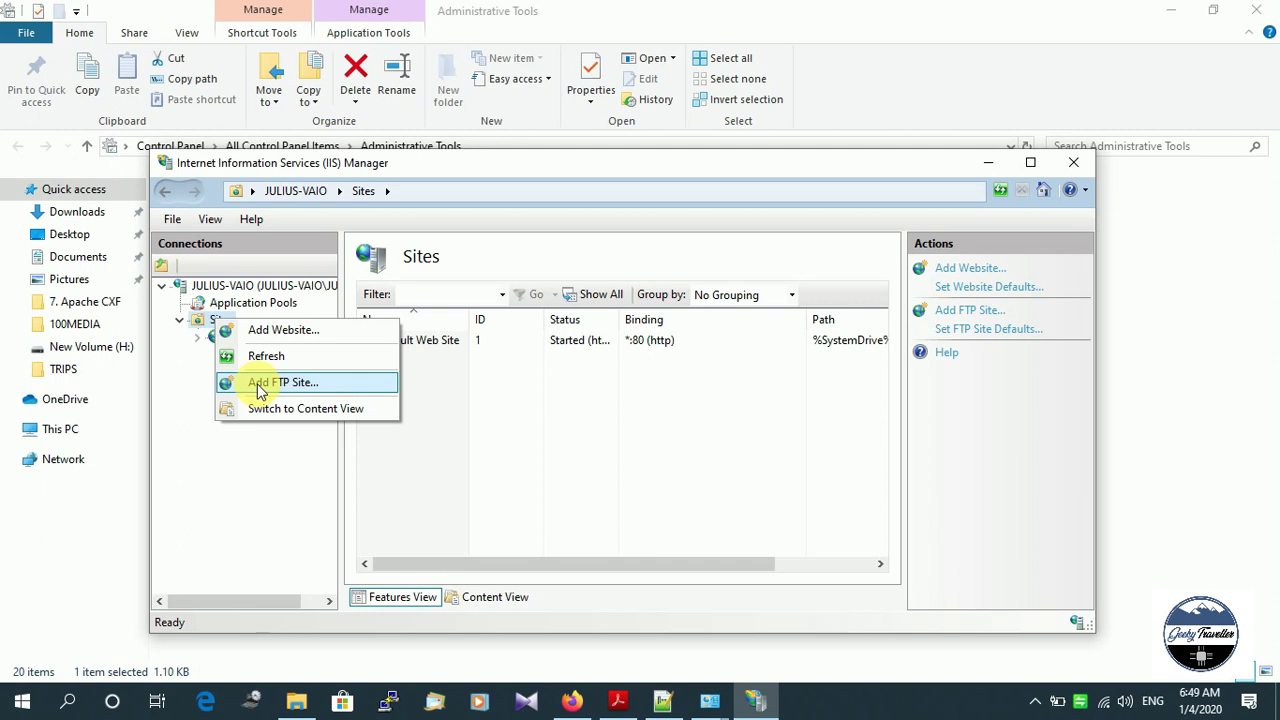
Add FTP site FTP-site1 with physical path Desktop\FTP-Sharing-Folder and continue to binding settings.
click(260, 384)
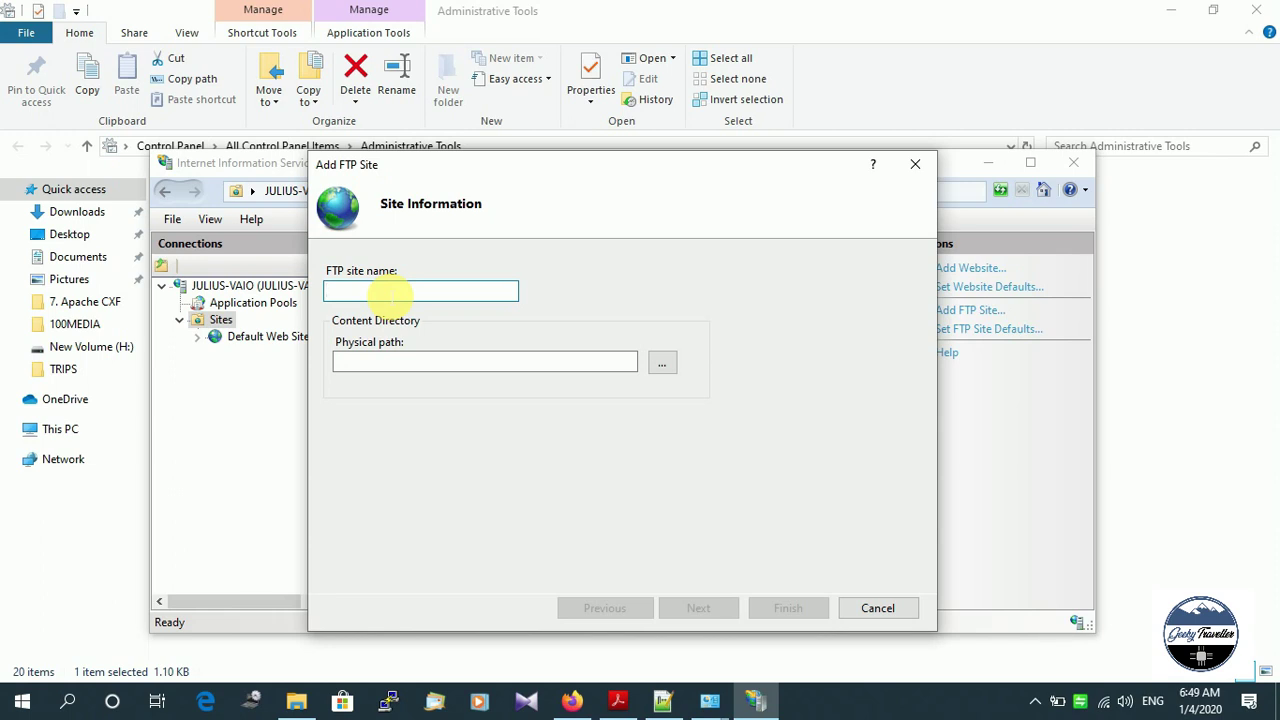
text(FTP-site1)
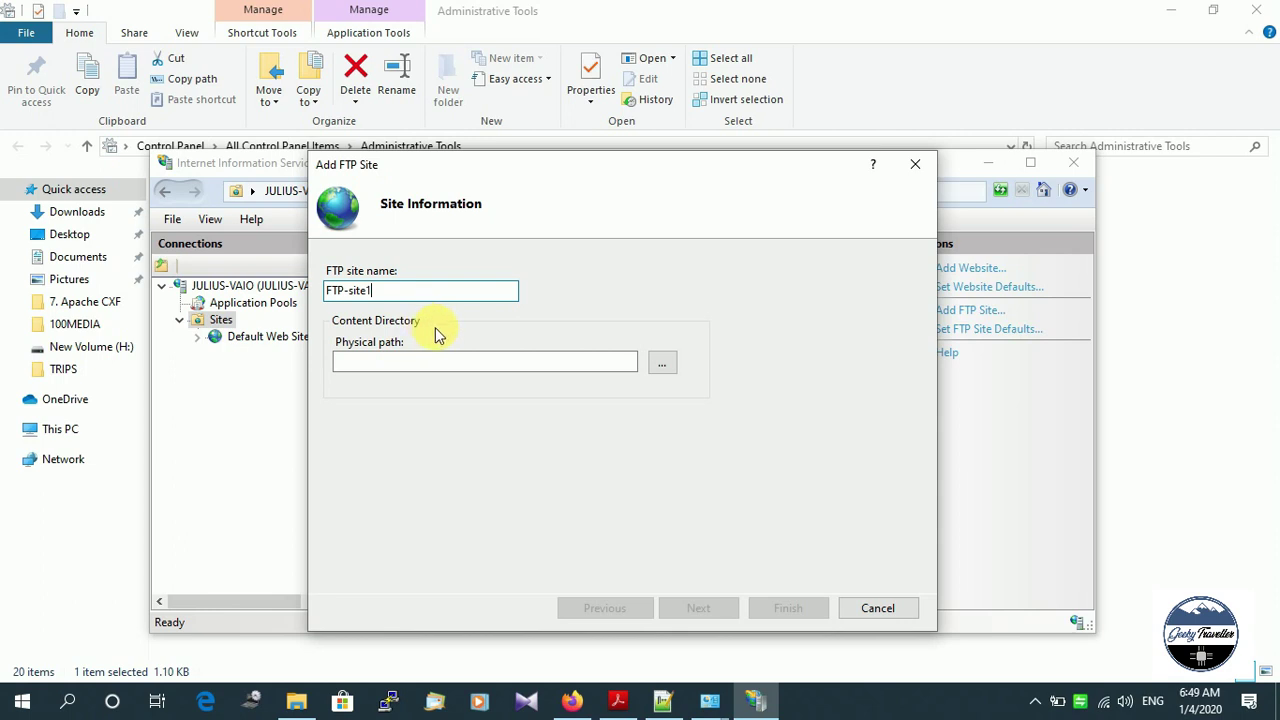
click(661, 363)
click(557, 167)
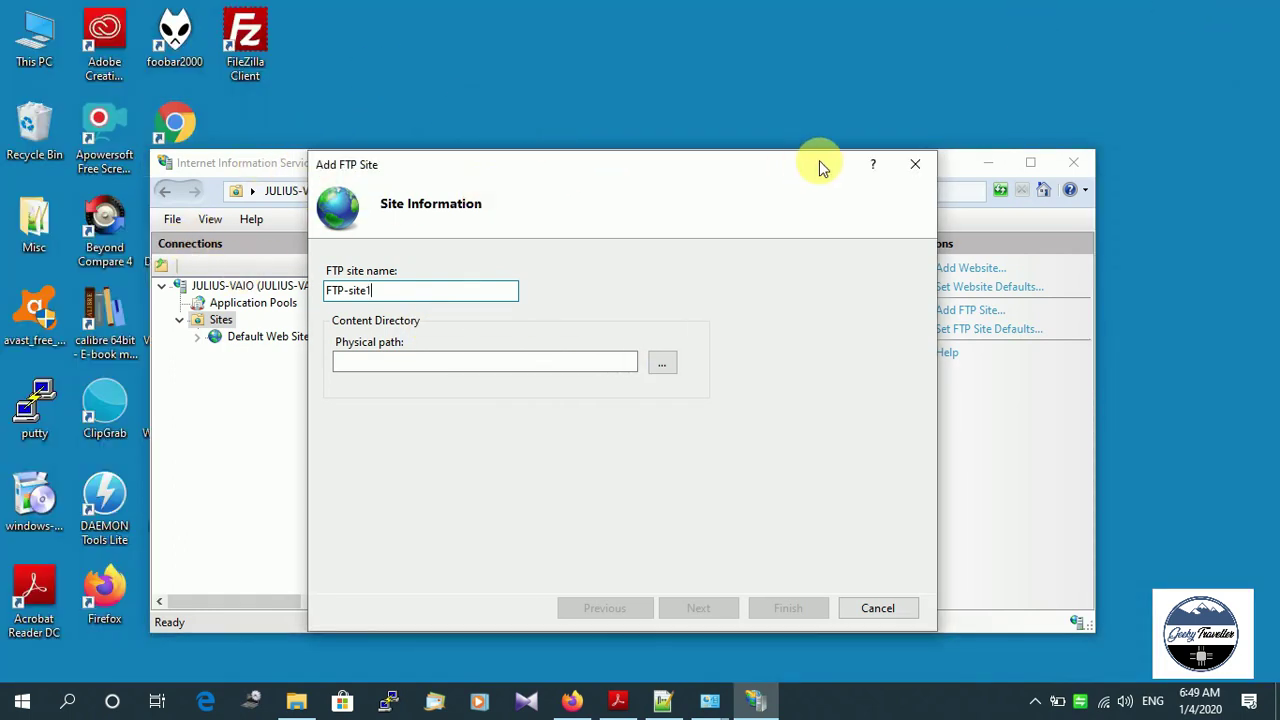
click(661, 363)
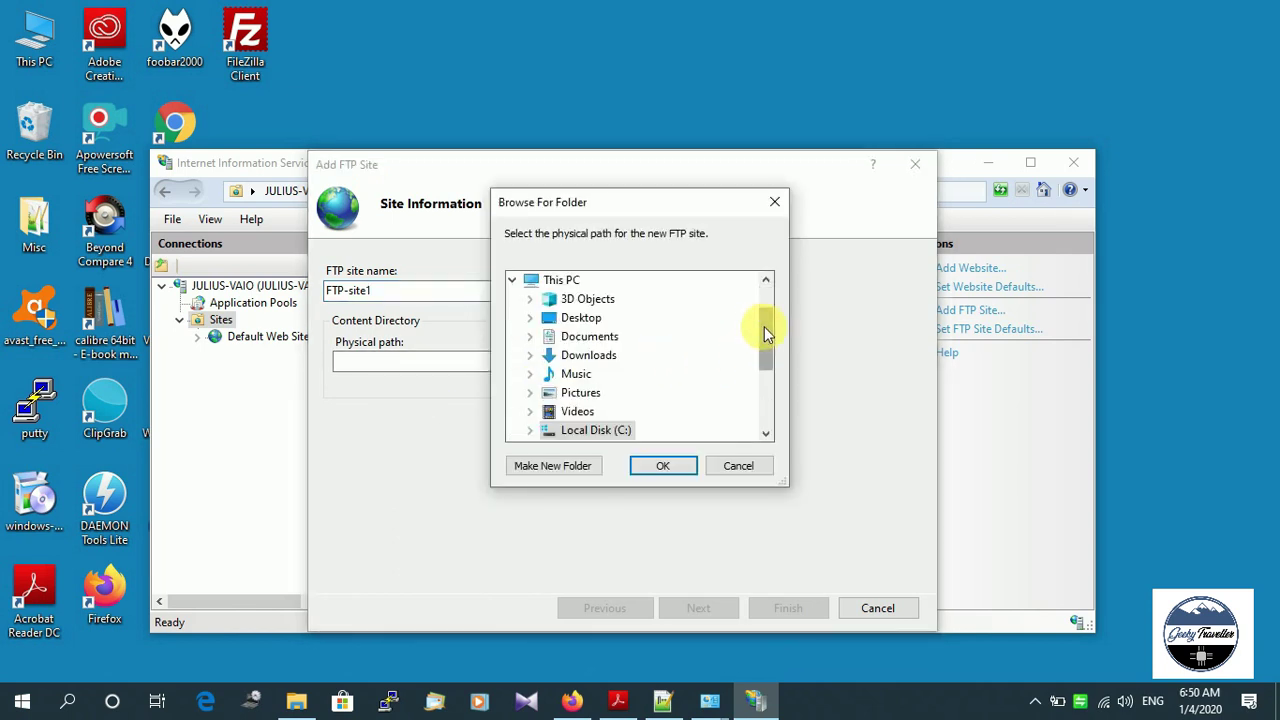
double_click(550, 318)
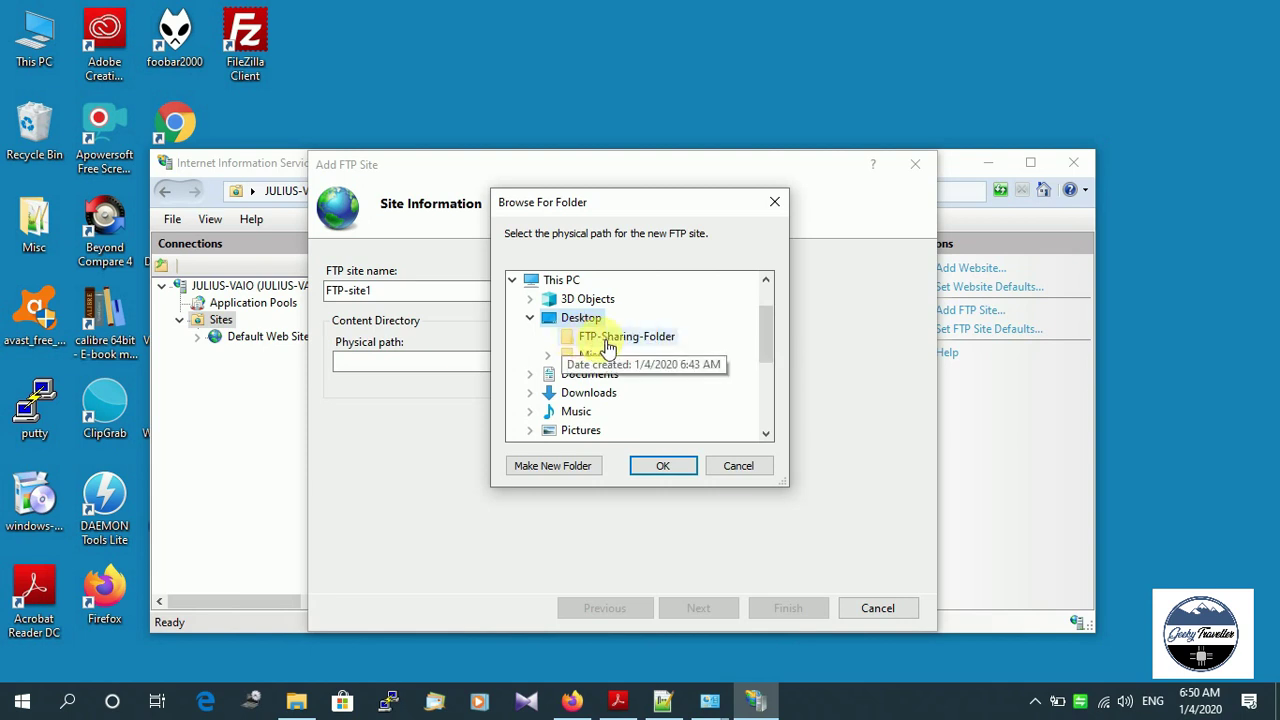
click(656, 345)
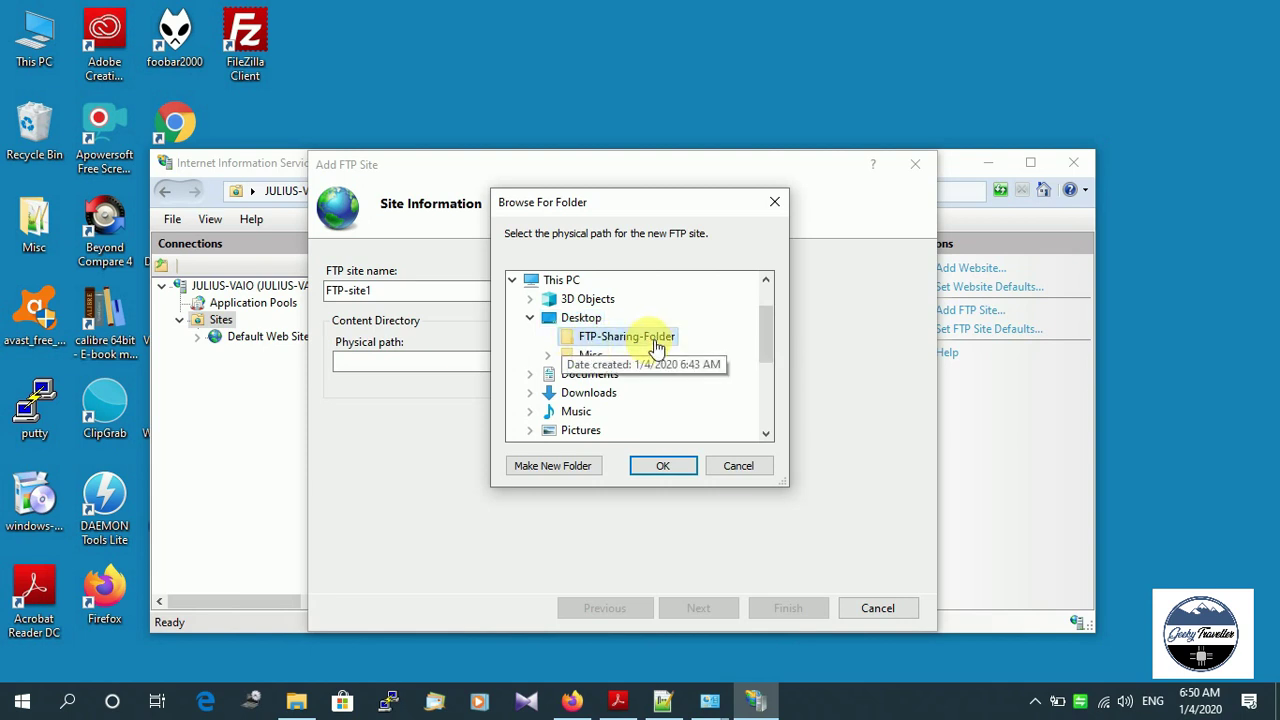
click(679, 465)
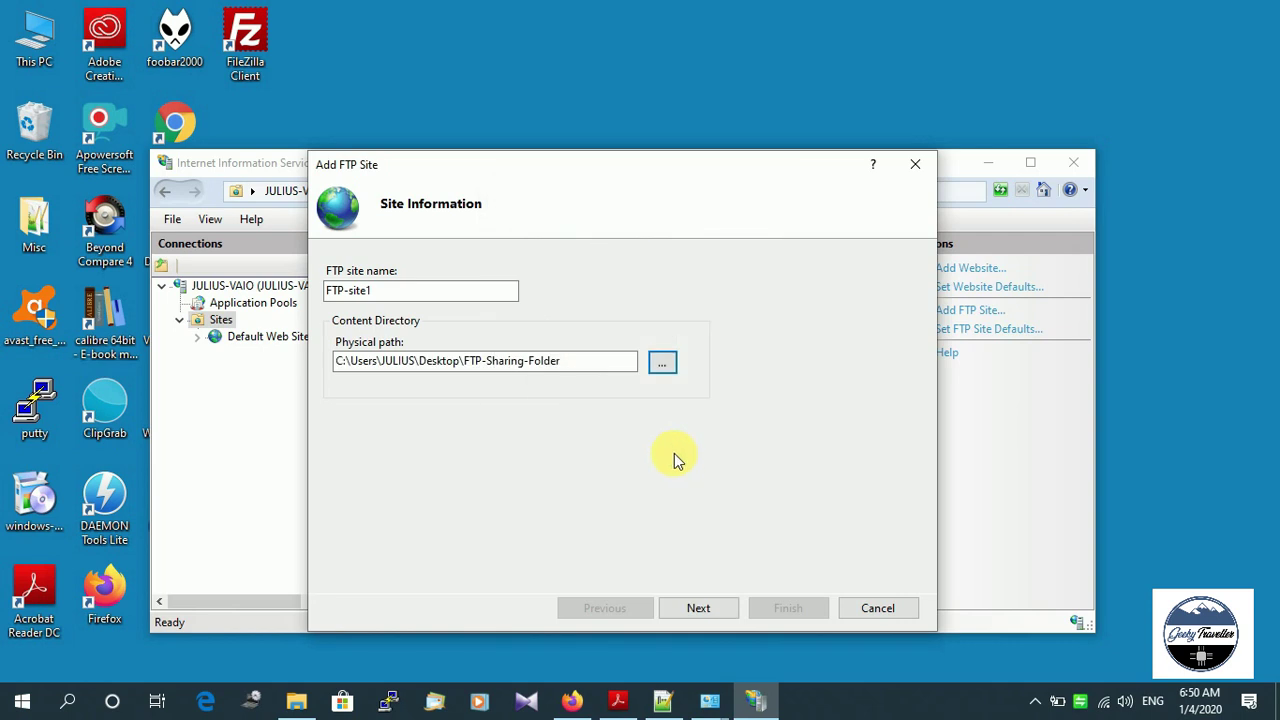
click(685, 608)
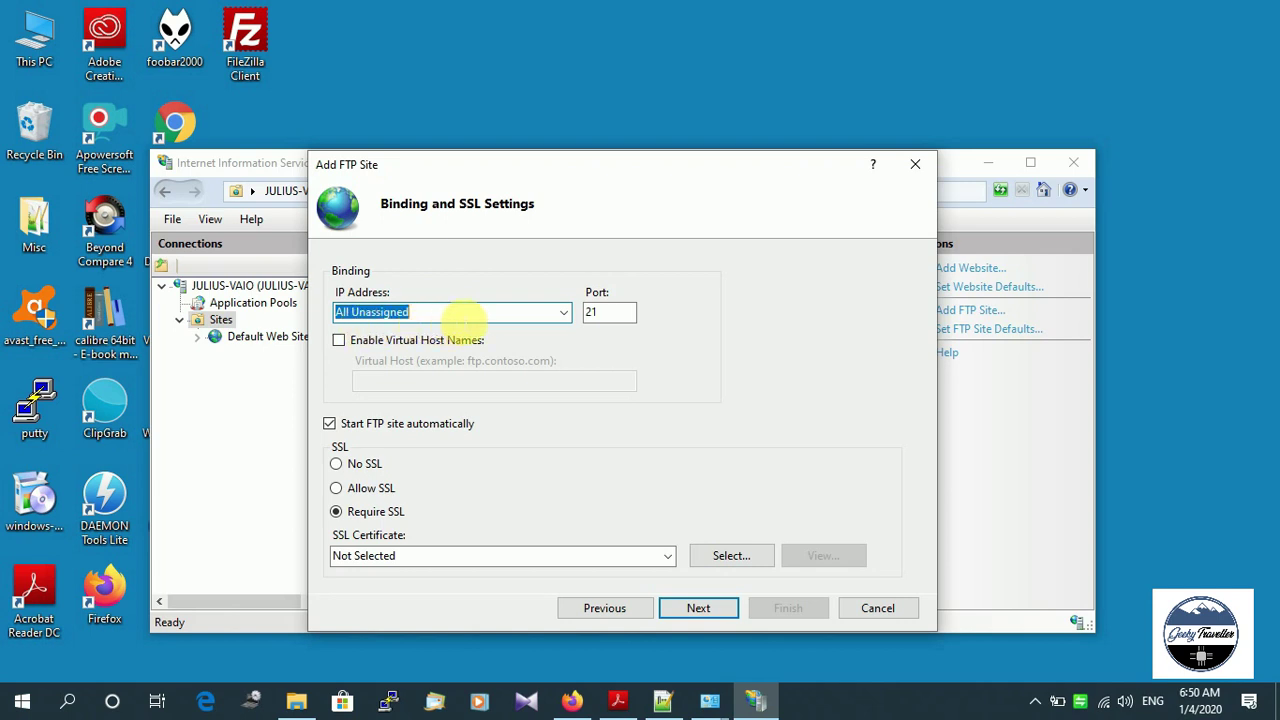
Bind the FTP site to IP address 192.168.0.101 and bring up the Run box.
click(565, 312)
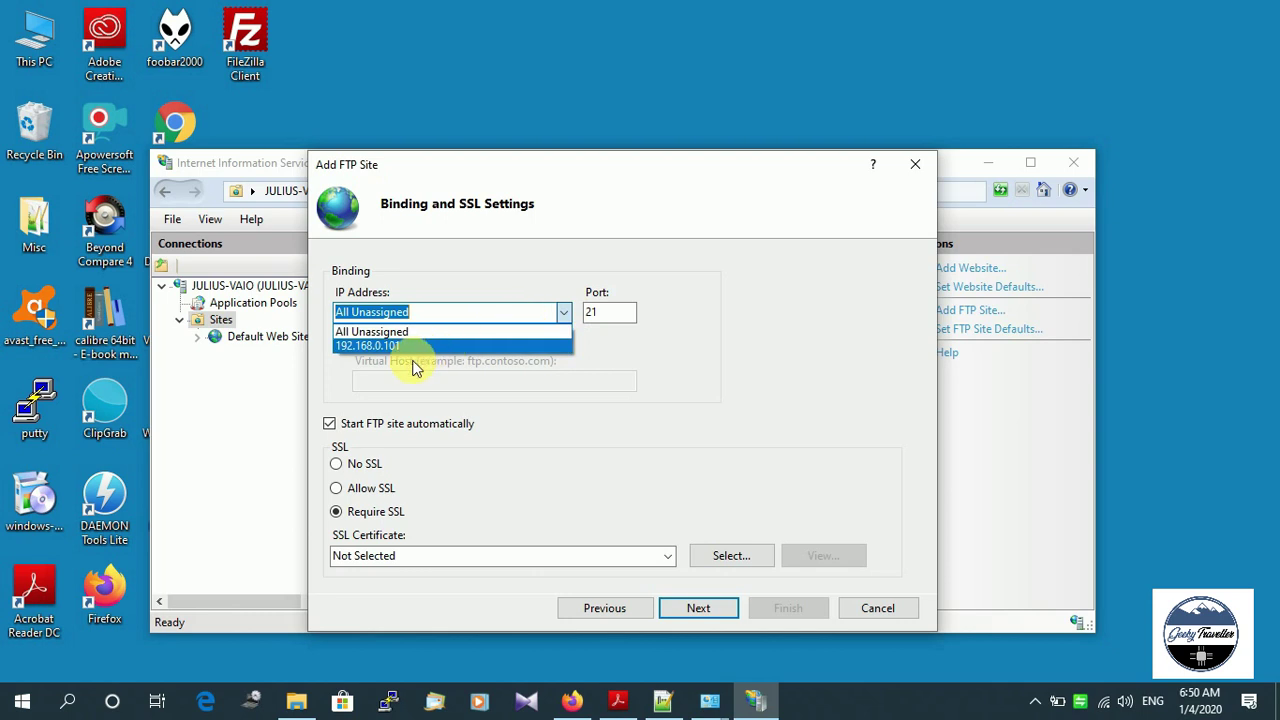
click(372, 346)
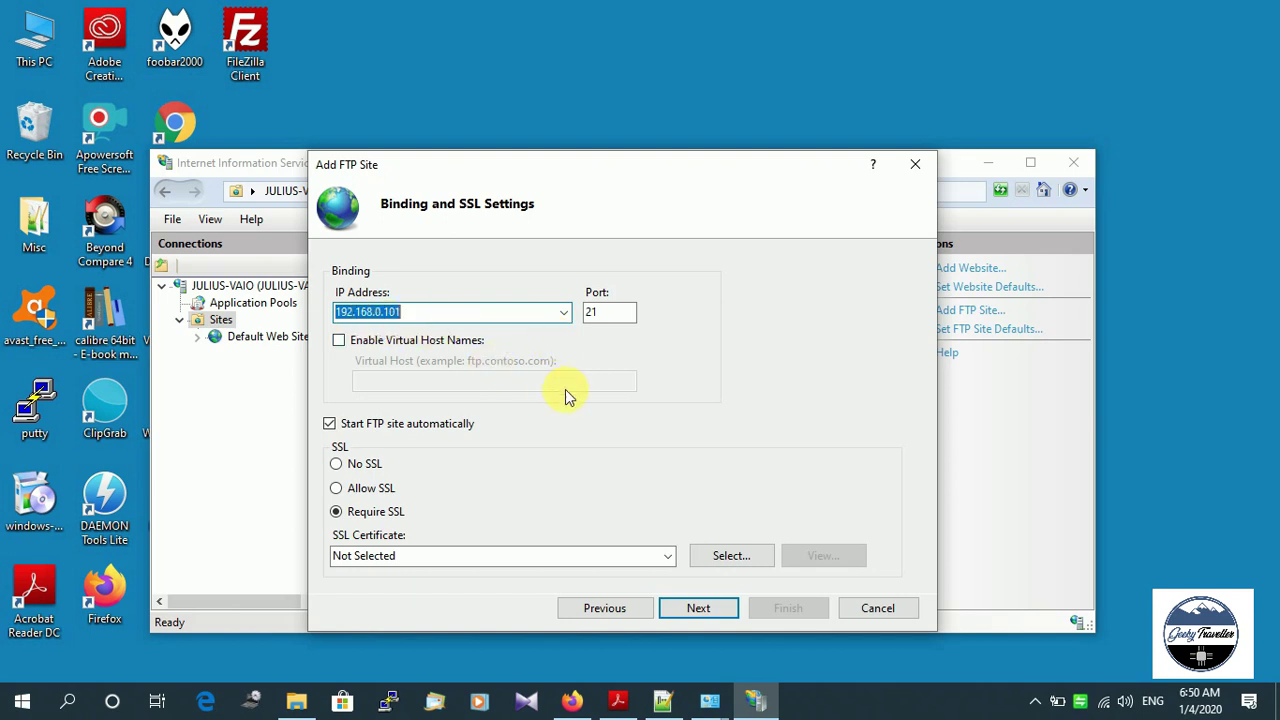
key(super+r)
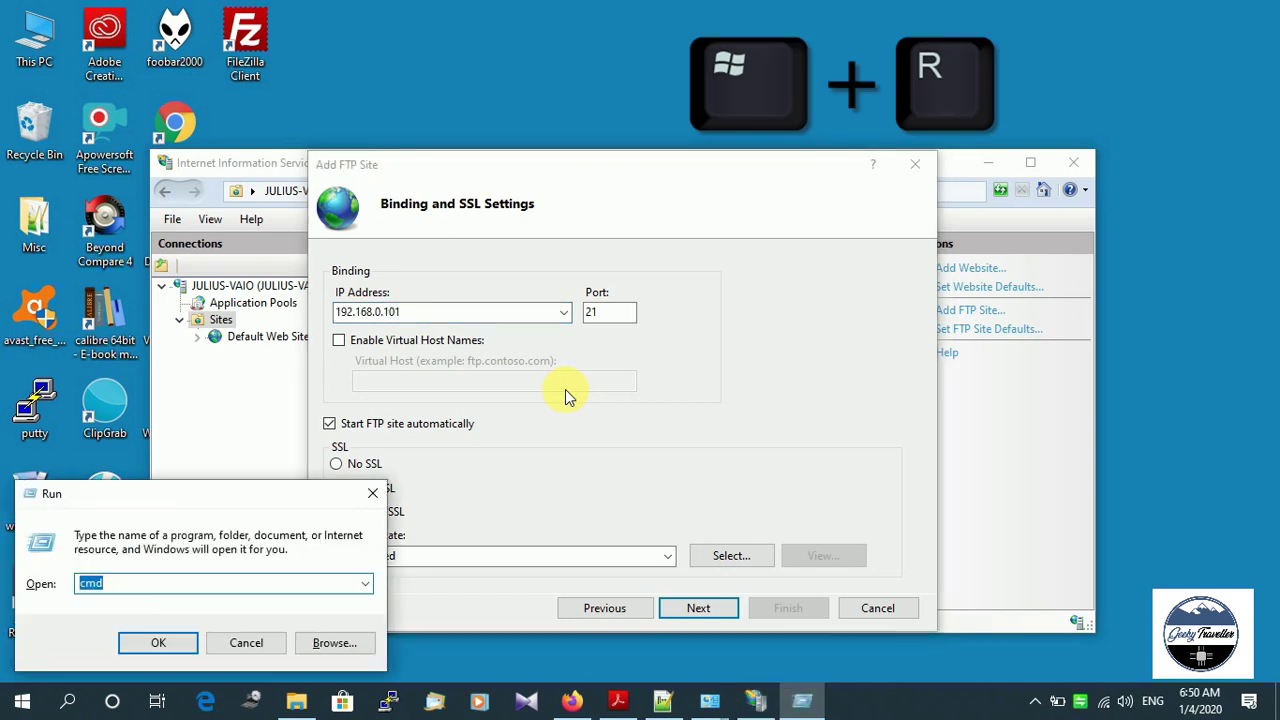
Run ipconfig in Command Prompt to confirm IPv4 192.168.0.101, then minimize the window.
key(Return)
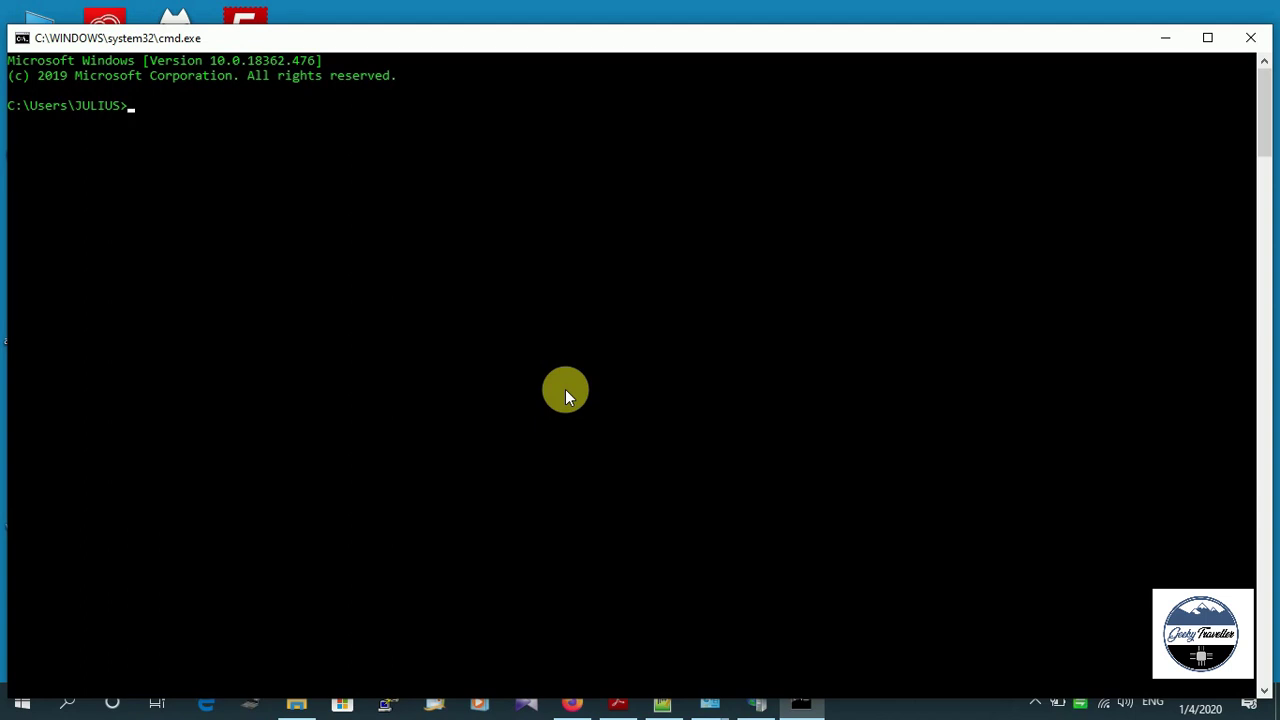
text(congi)
key(BackSpace)
key(BackSpace)
text(fig)
key(Return)
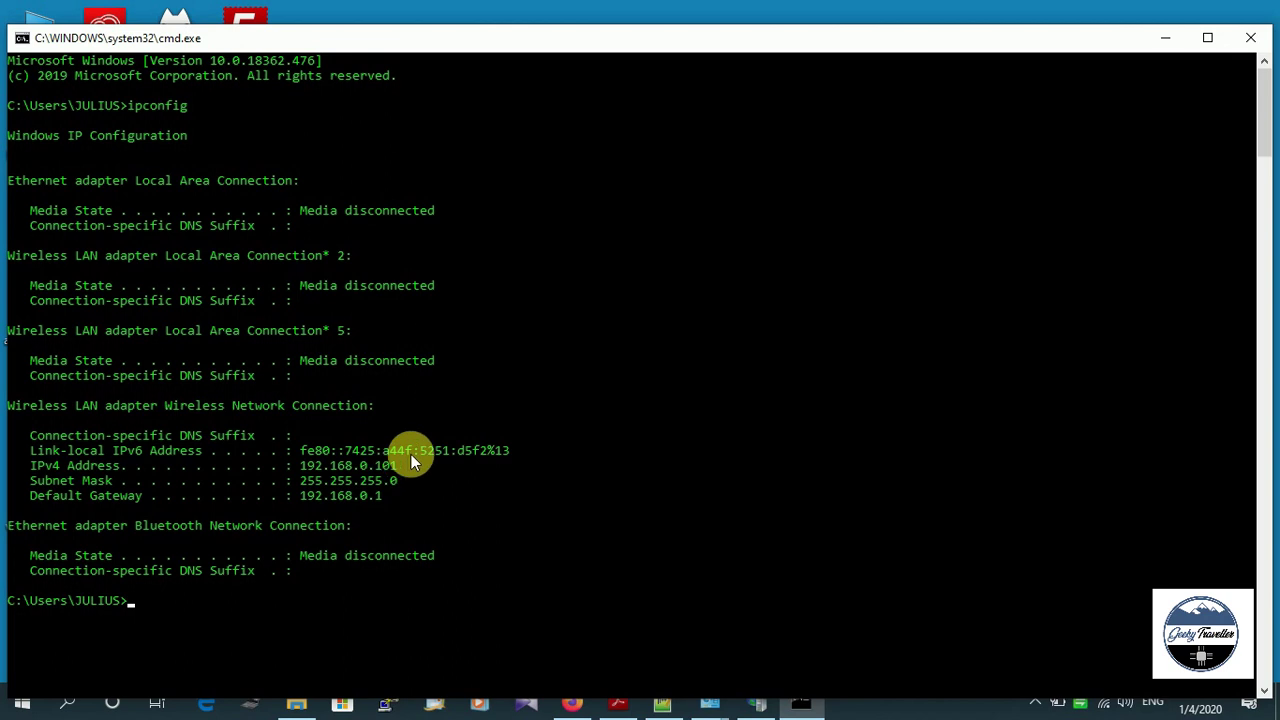
click(1163, 37)
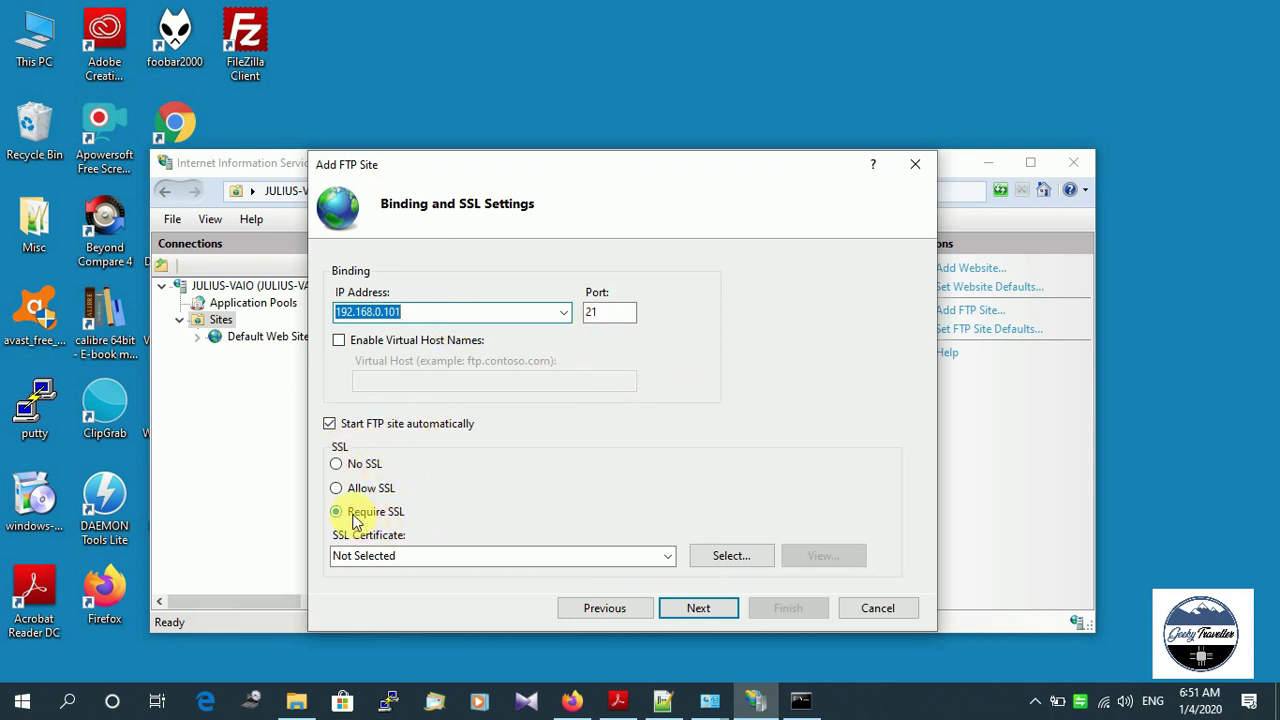
Choose No SSL, tick Basic authentication, and allow access to Specified users.
click(337, 464)
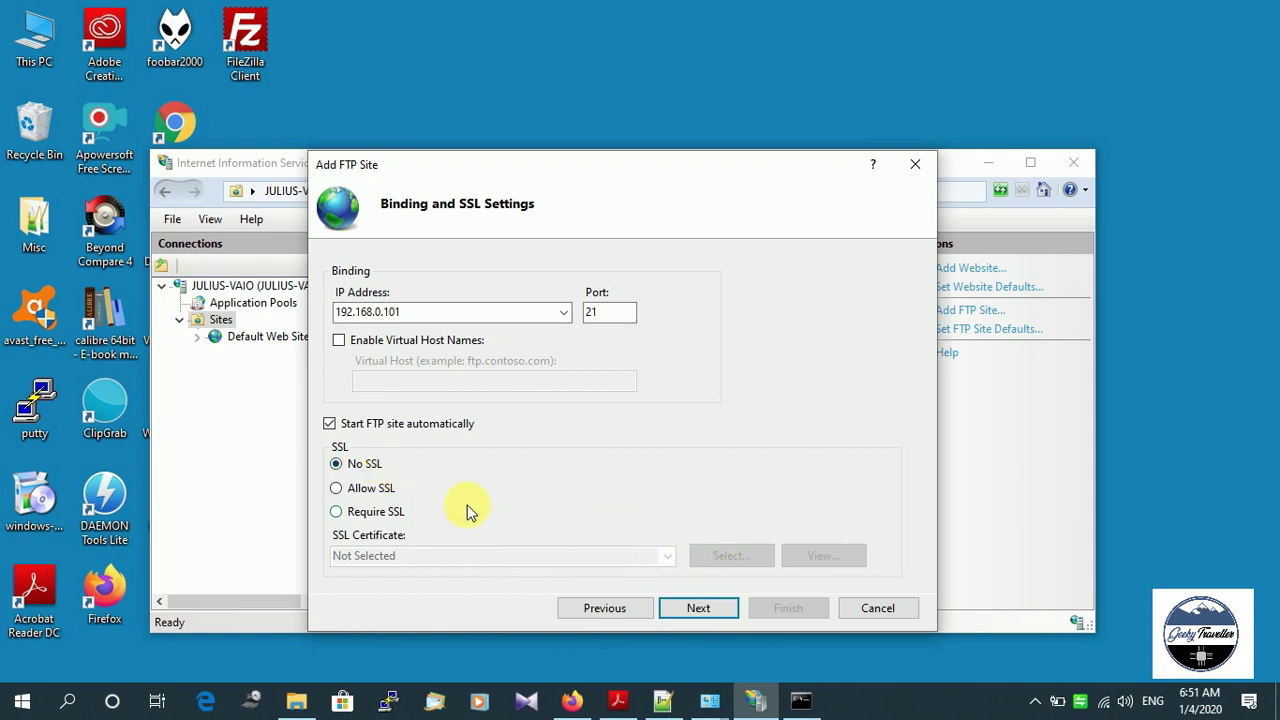
click(705, 608)
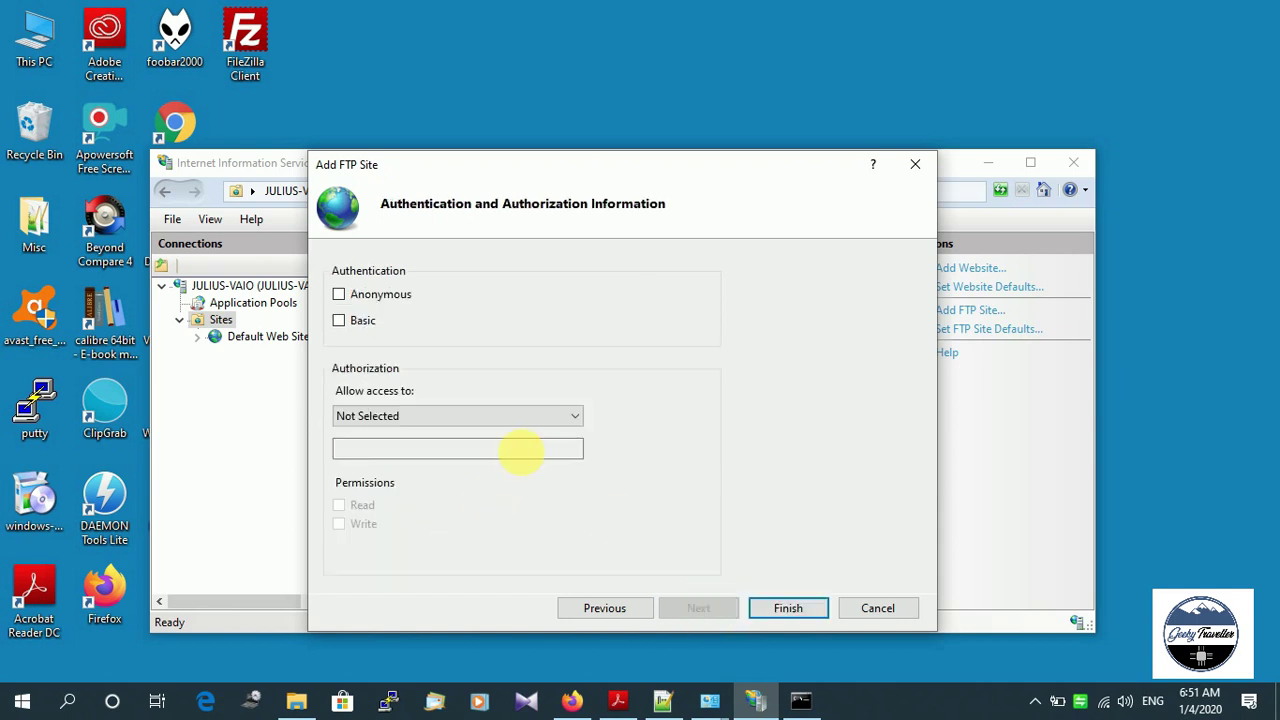
click(341, 322)
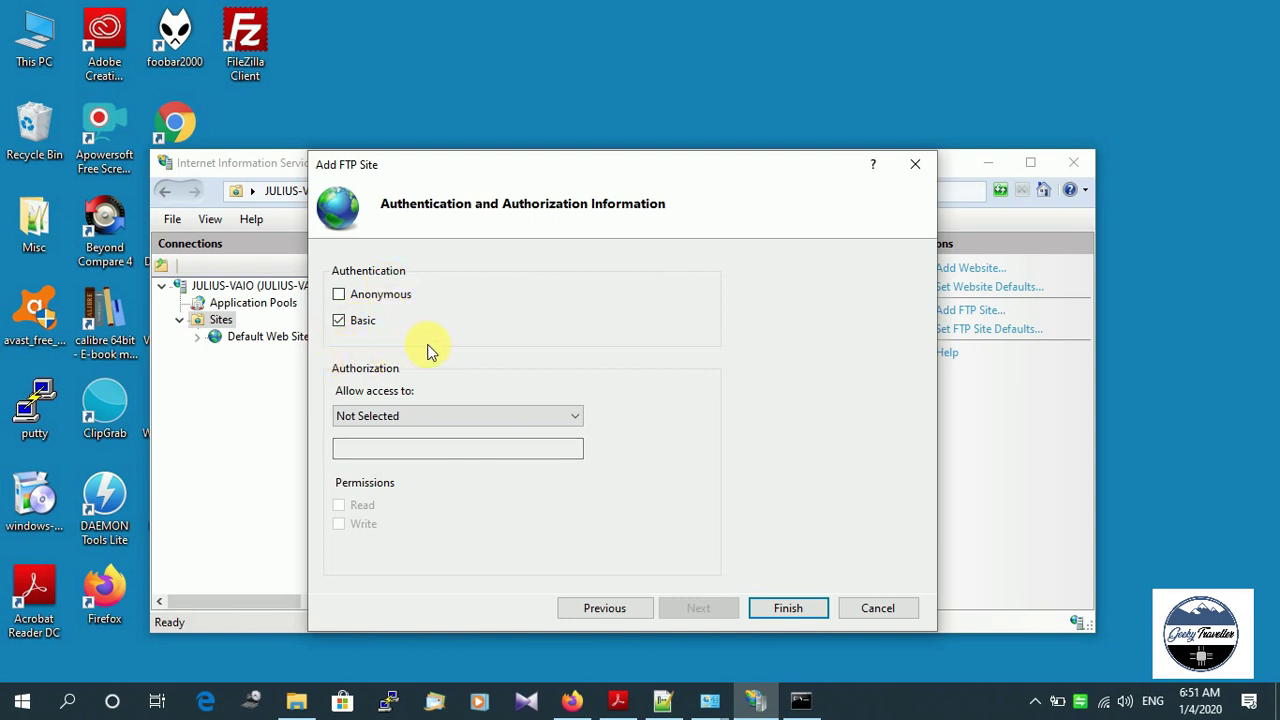
click(563, 420)
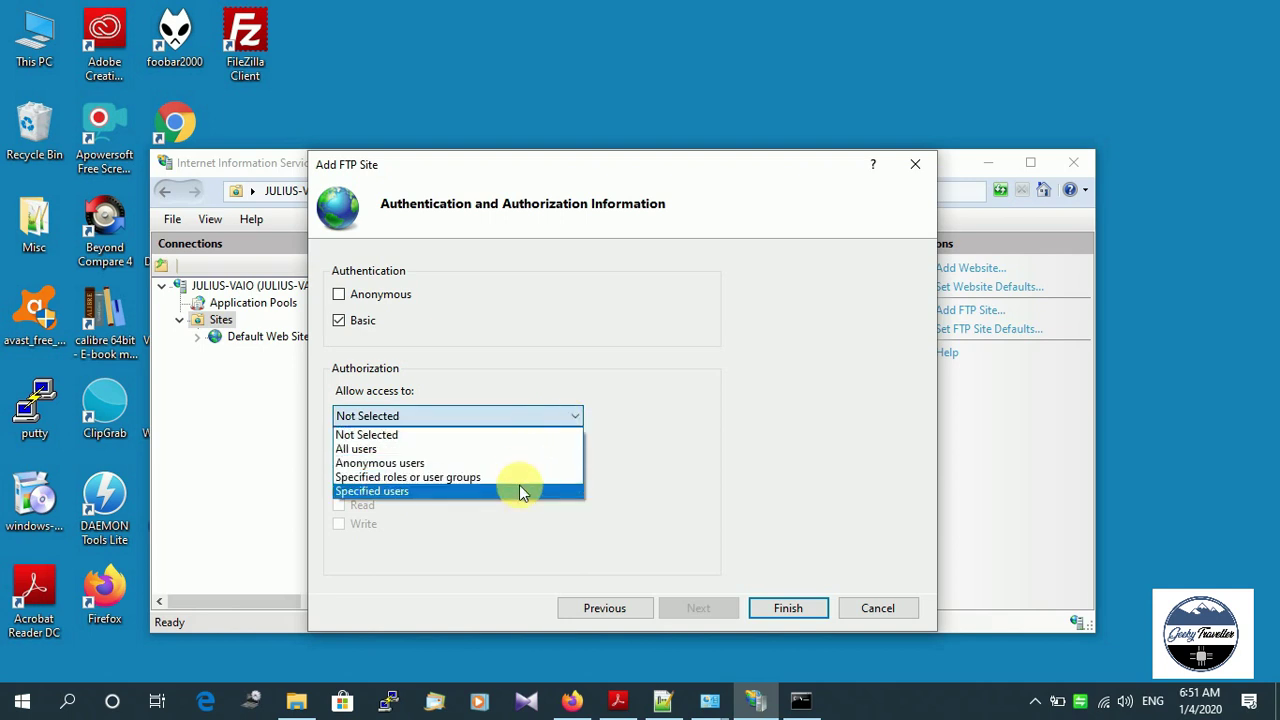
click(519, 491)
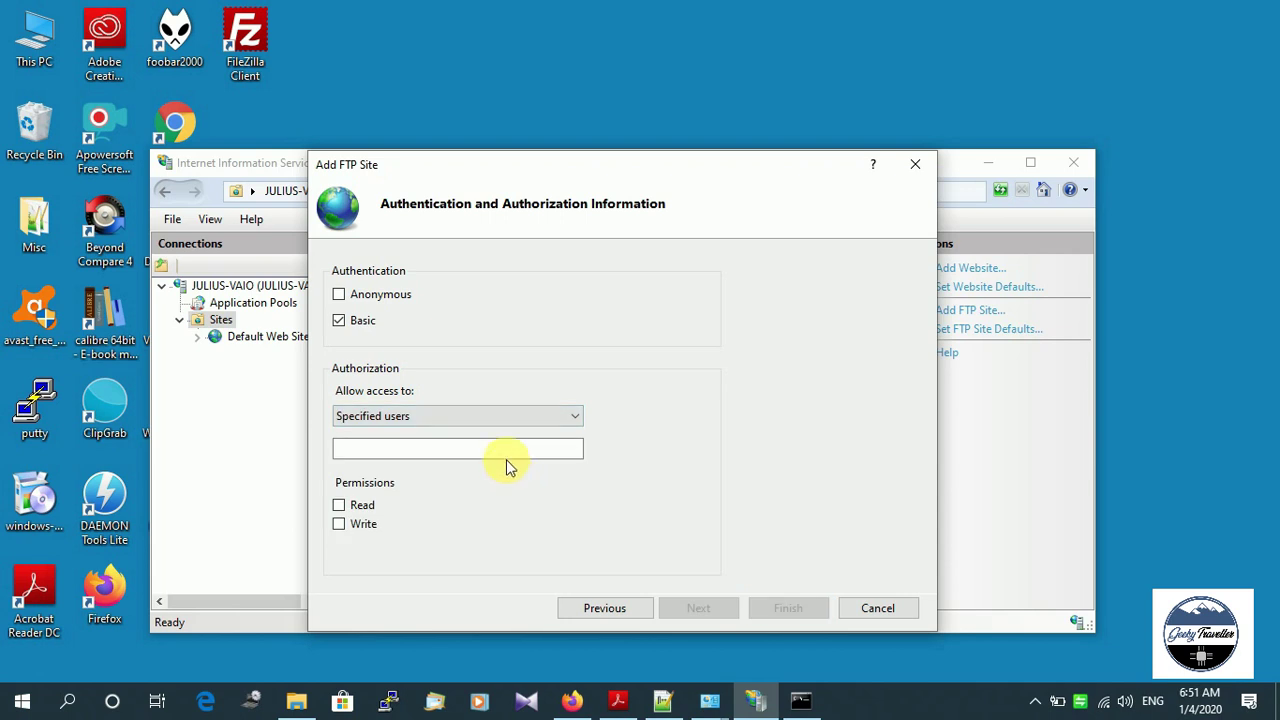
click(510, 452)
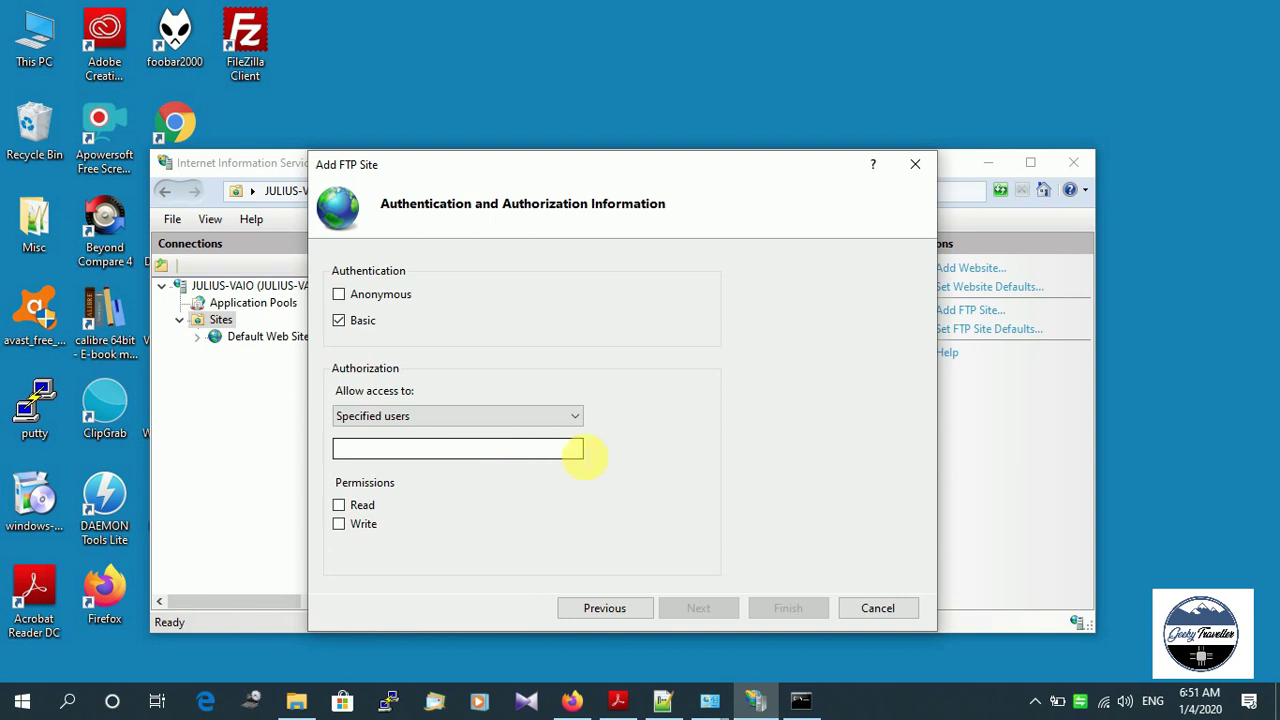
Look up the computer name in This PC's System properties, then minimize the window.
click(20, 702)
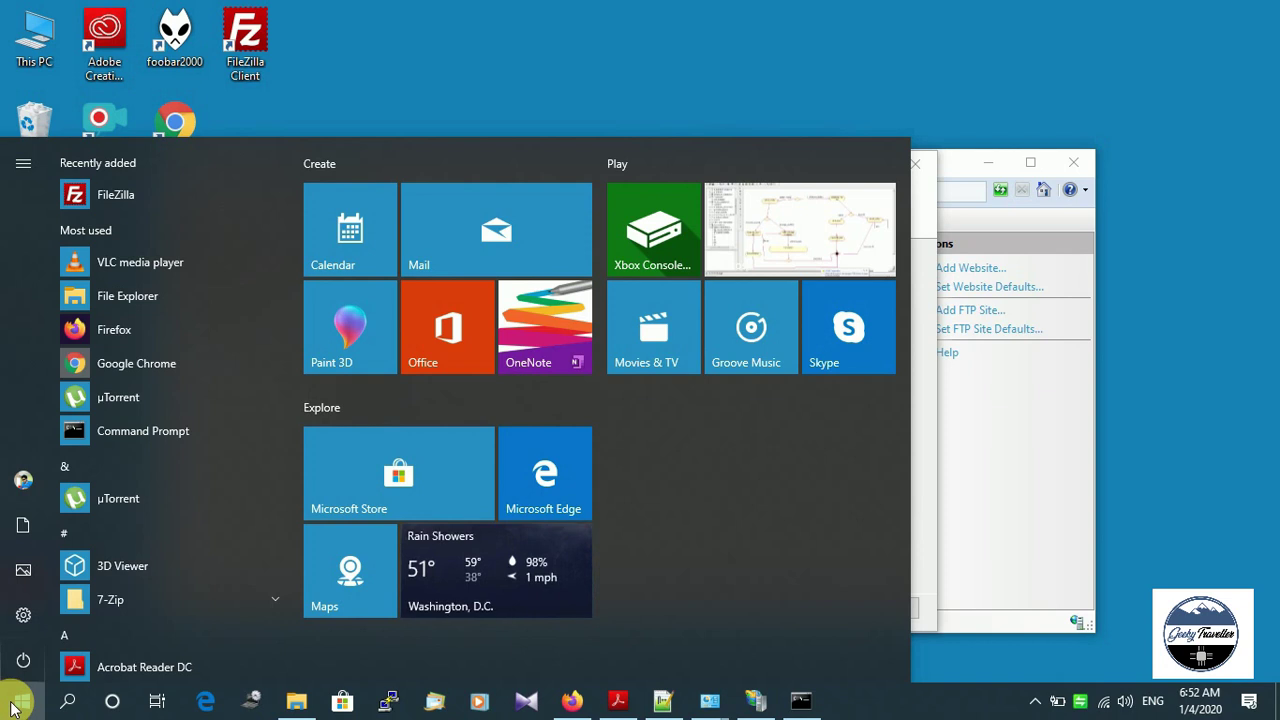
text(thi)
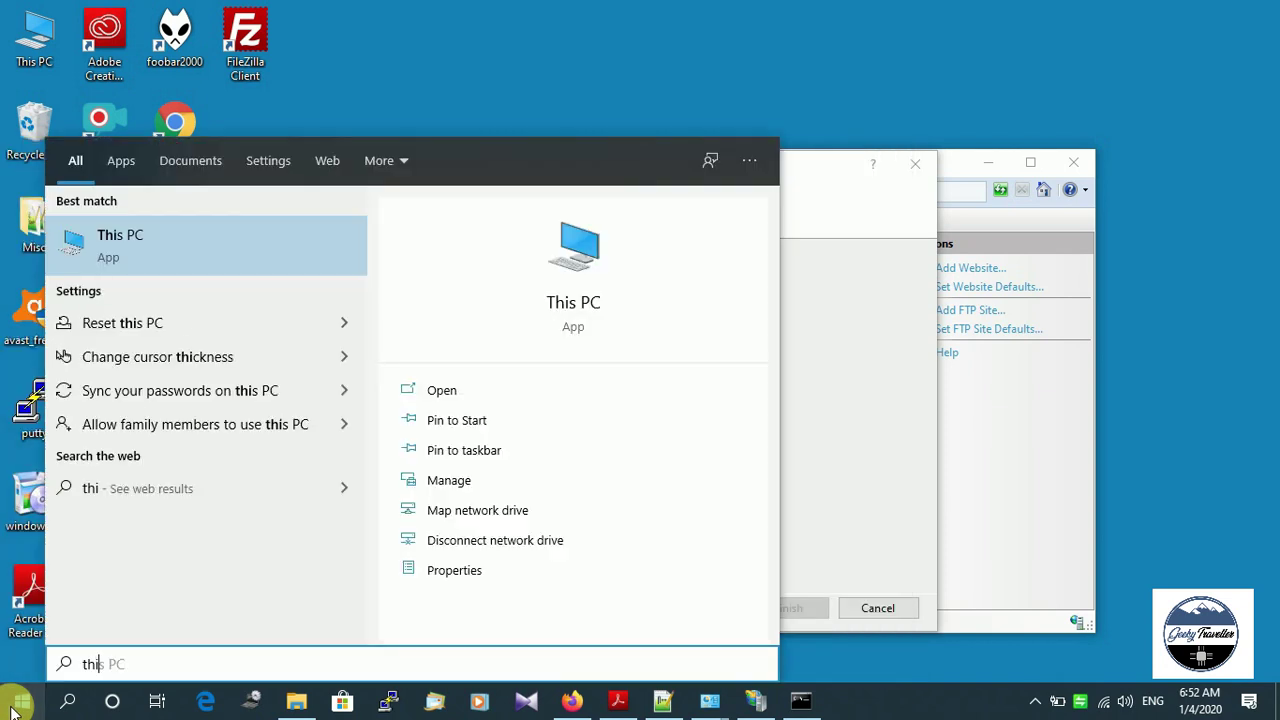
click(455, 570)
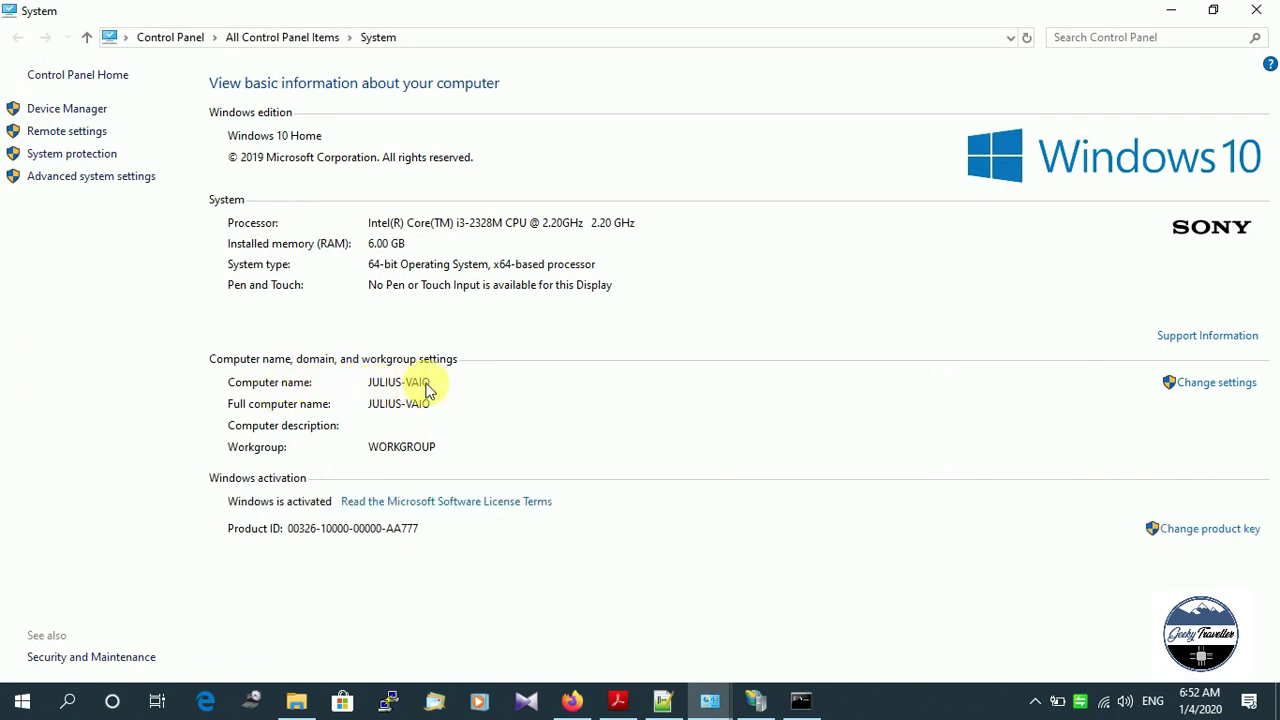
click(1171, 10)
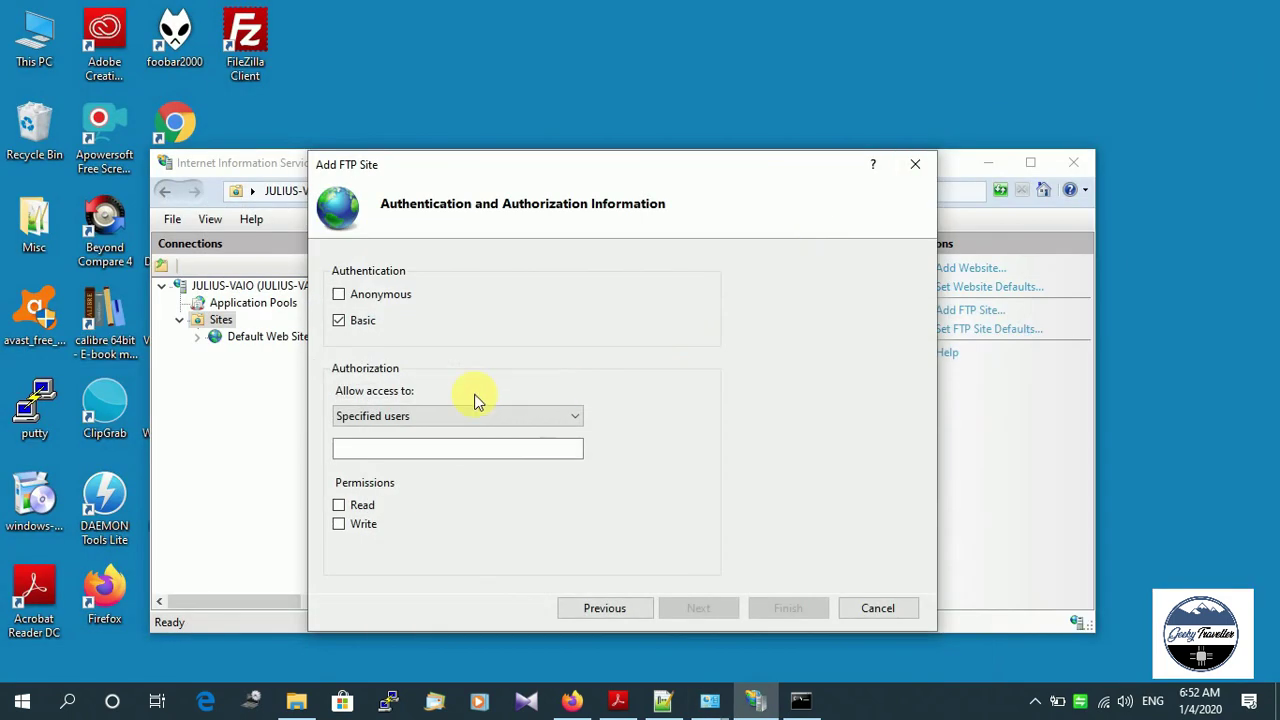
Enter the computer-named user, grant Read and Write permissions, and finish creating FTP-site1.
click(428, 449)
text(JULIU)
text(S-VAIO)
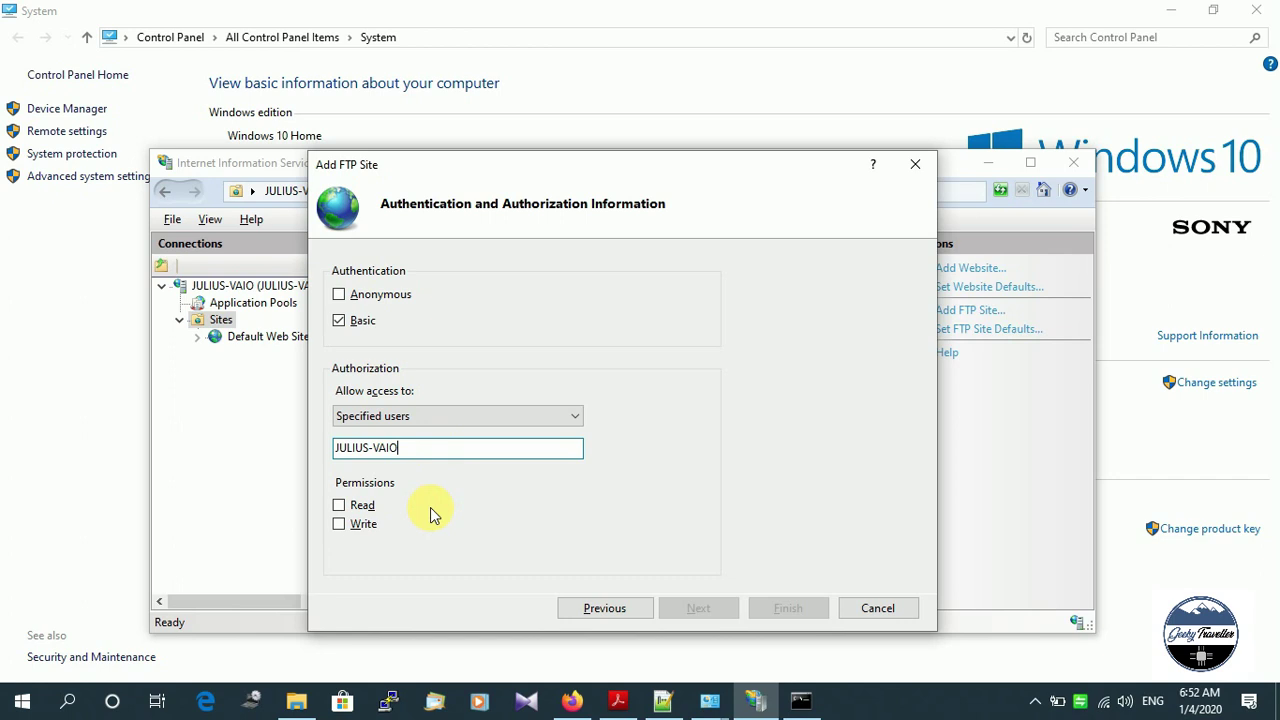
click(339, 506)
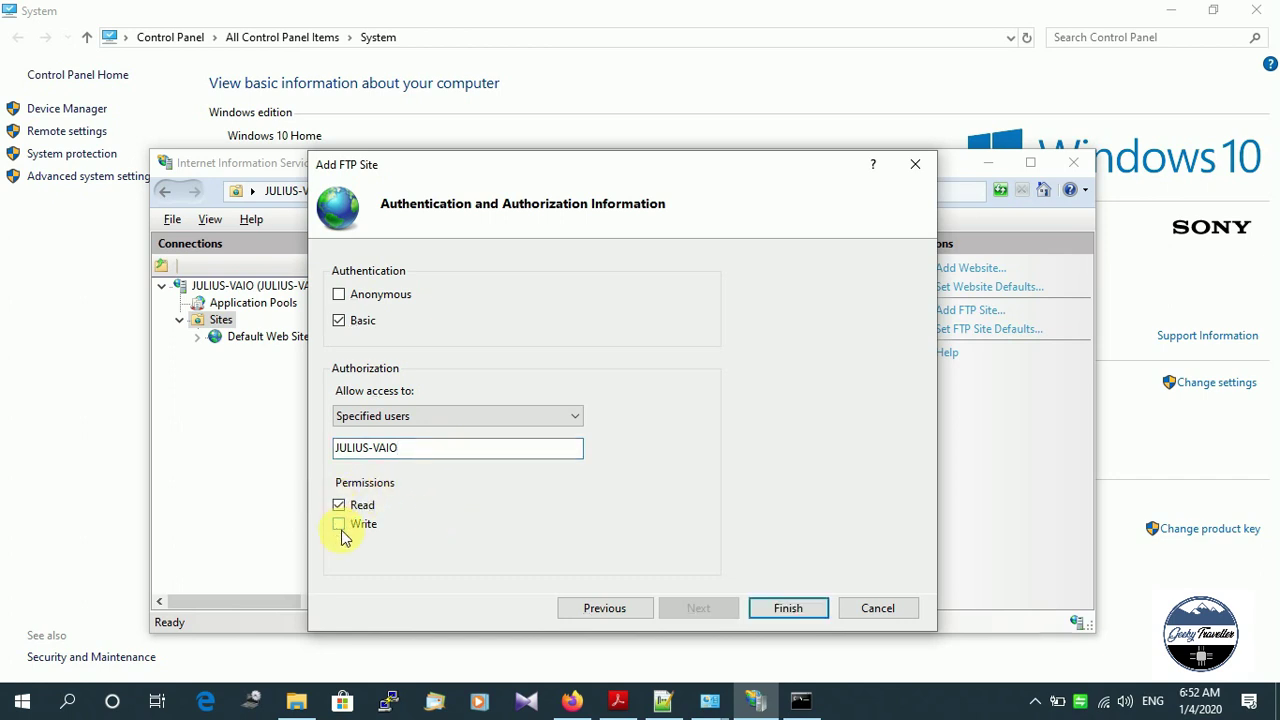
click(339, 524)
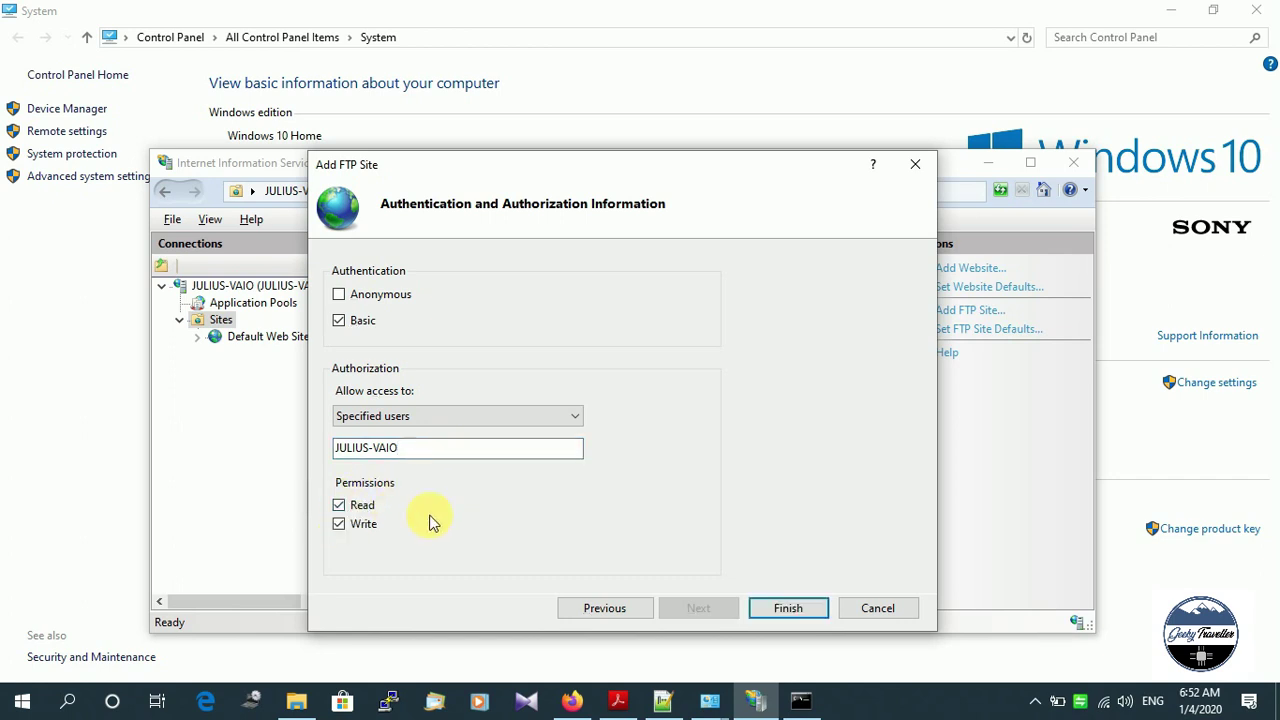
click(787, 608)
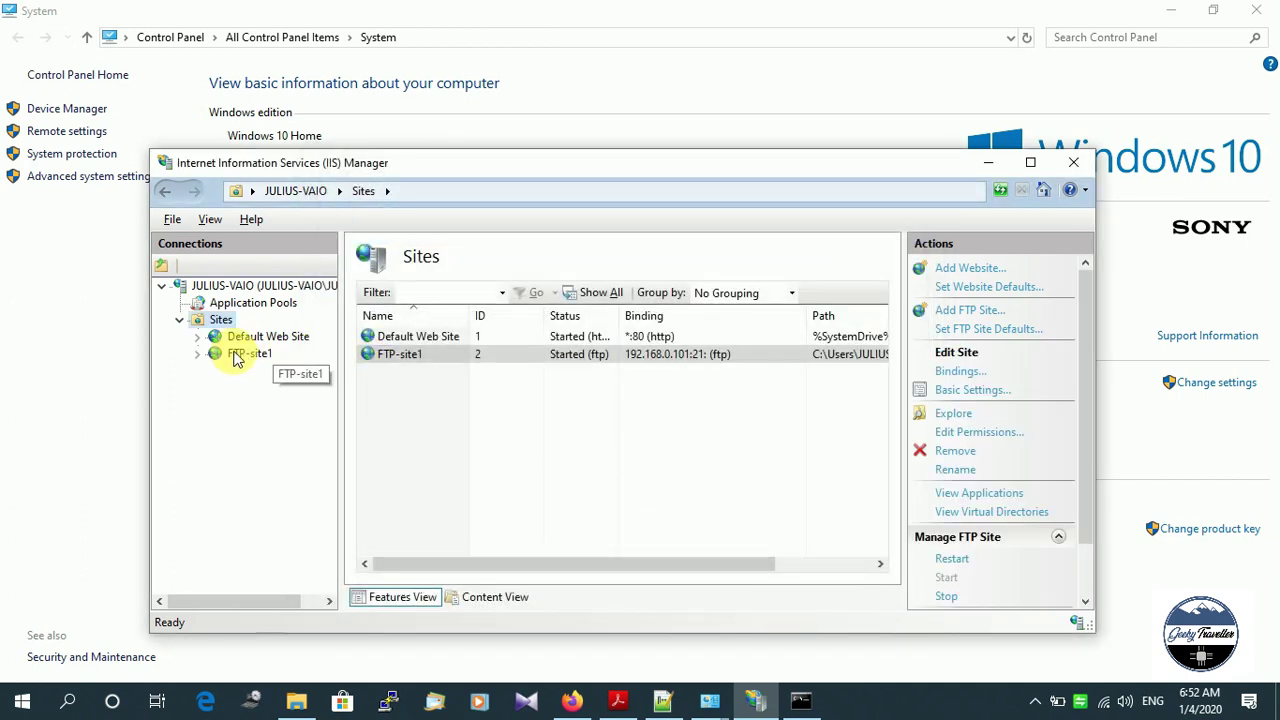
Select FTP-site1 in IIS Manager to confirm it is started on port 21.
click(383, 355)
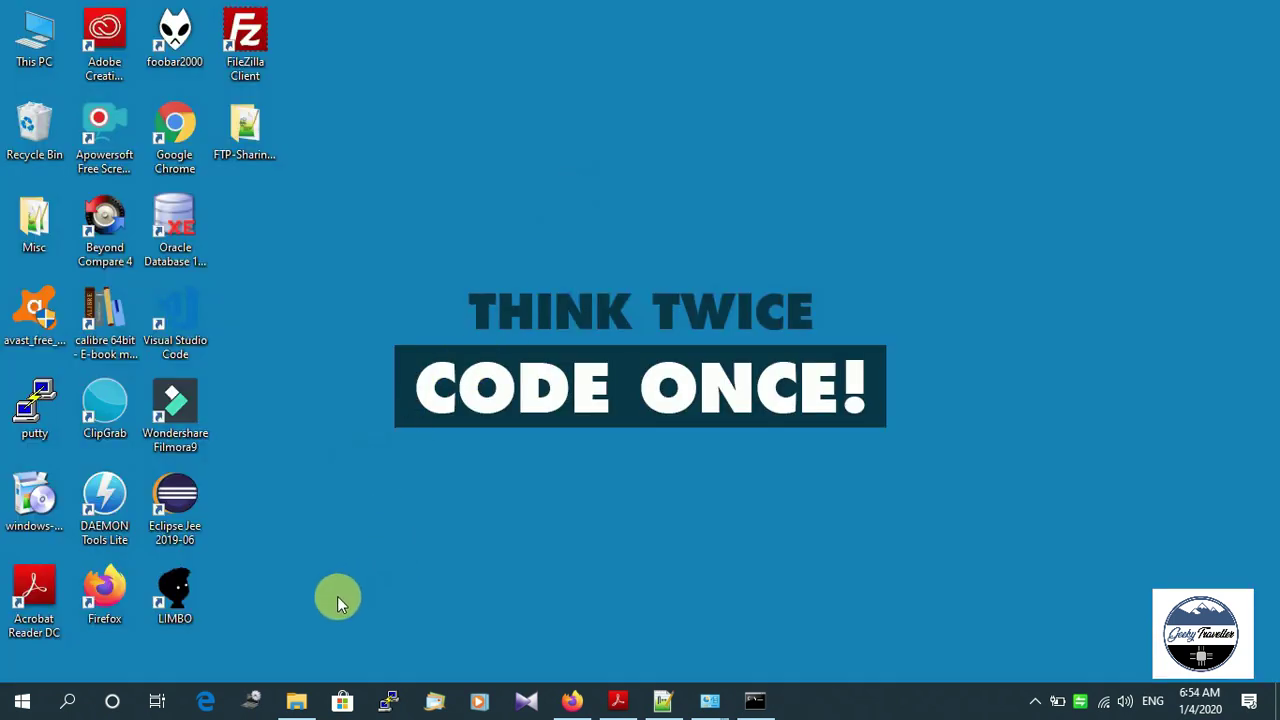
Go to Settings > Accounts > Family & other users and choose 'Add someone else to this PC'.
click(23, 701)
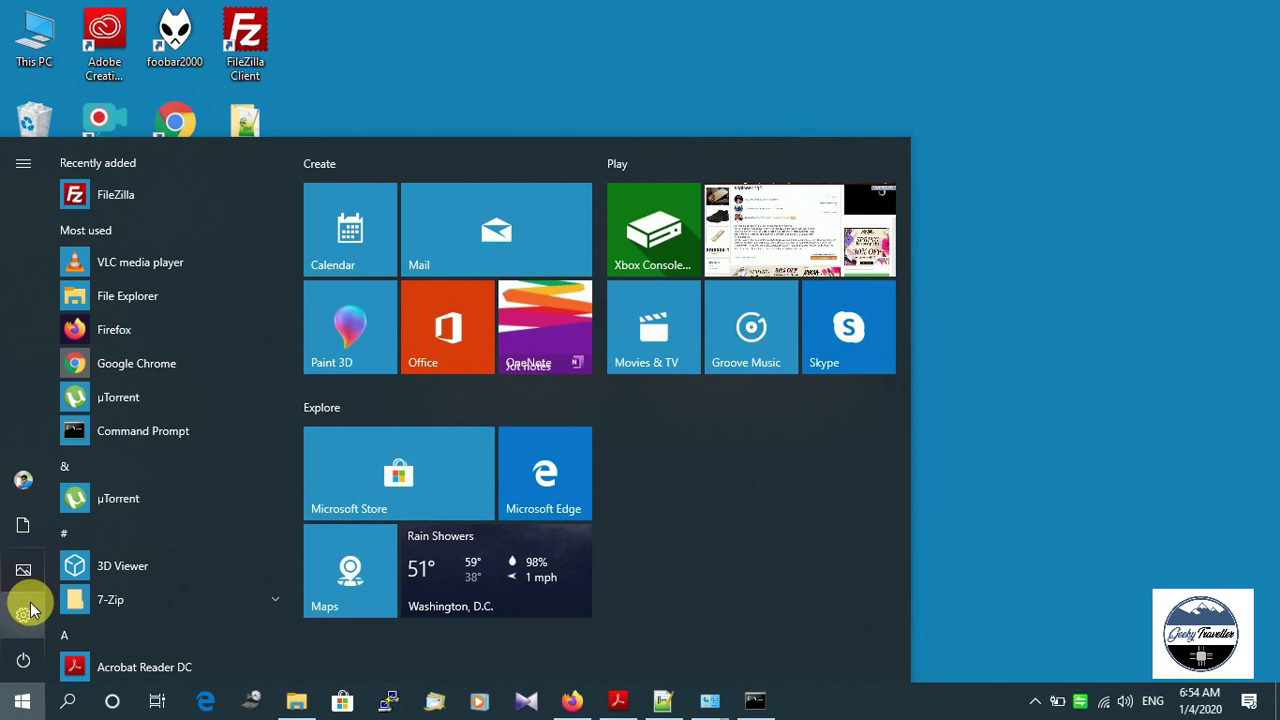
click(24, 617)
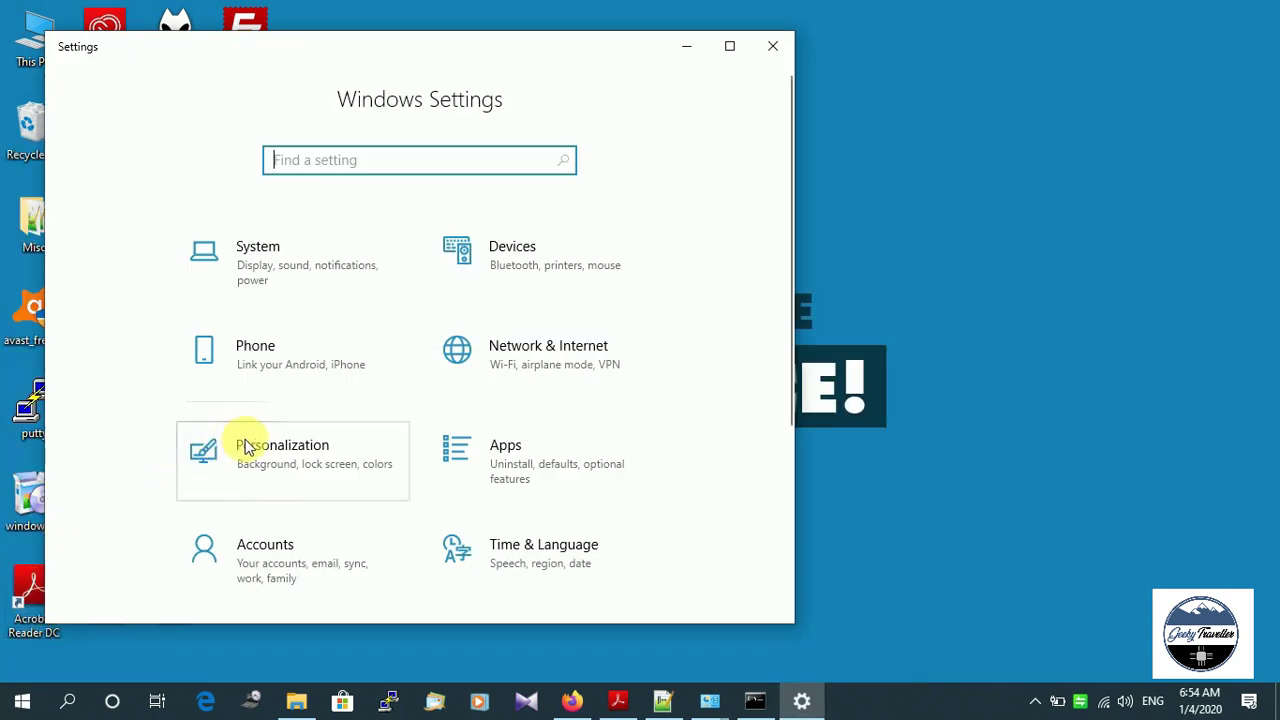
click(265, 548)
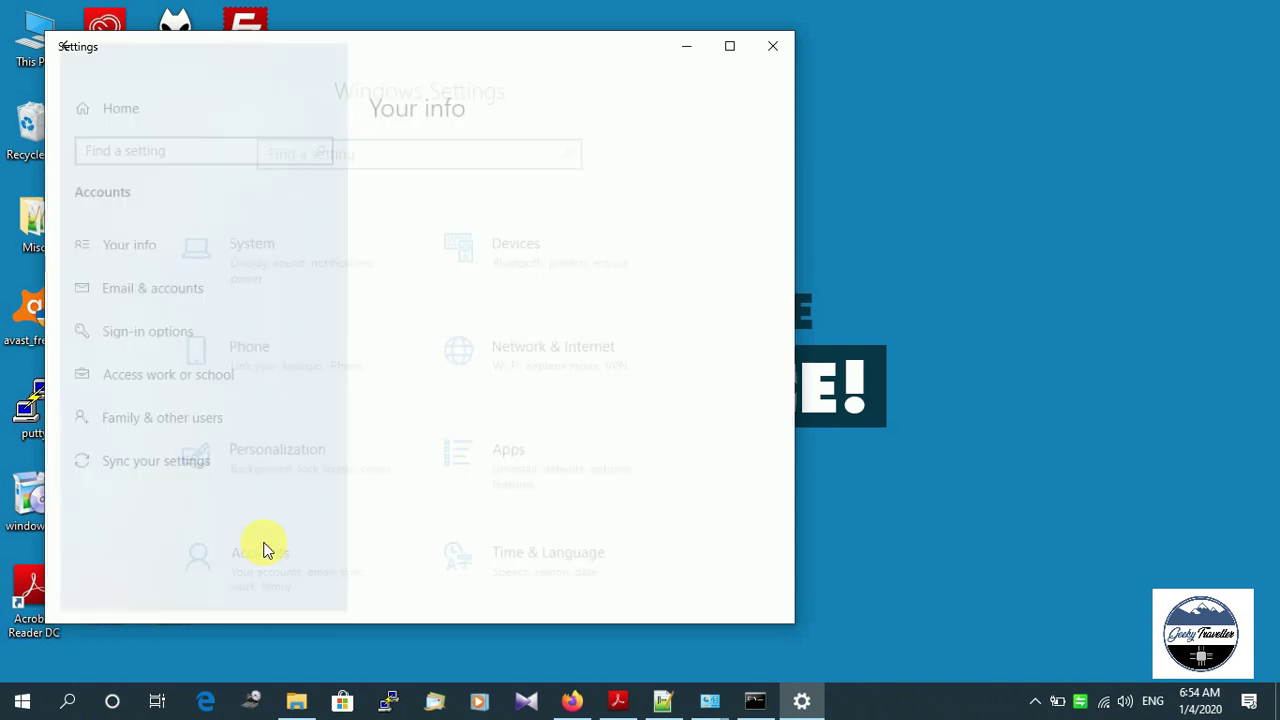
click(729, 46)
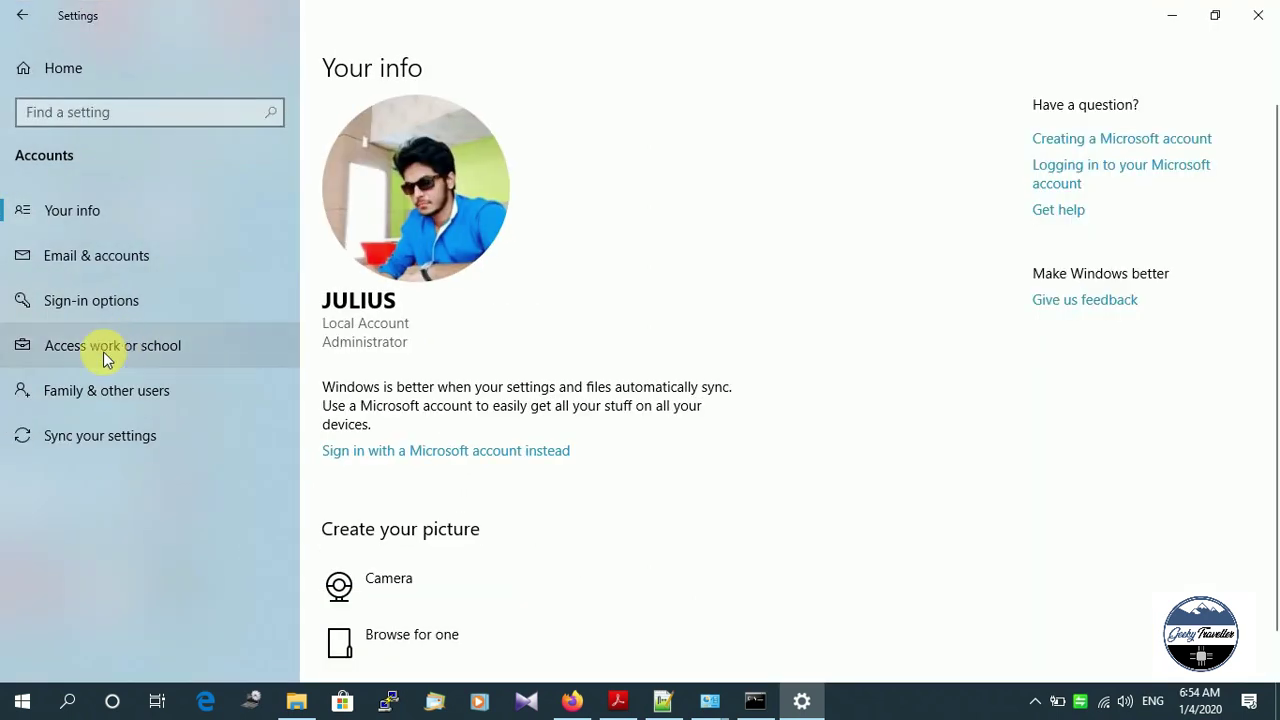
click(121, 395)
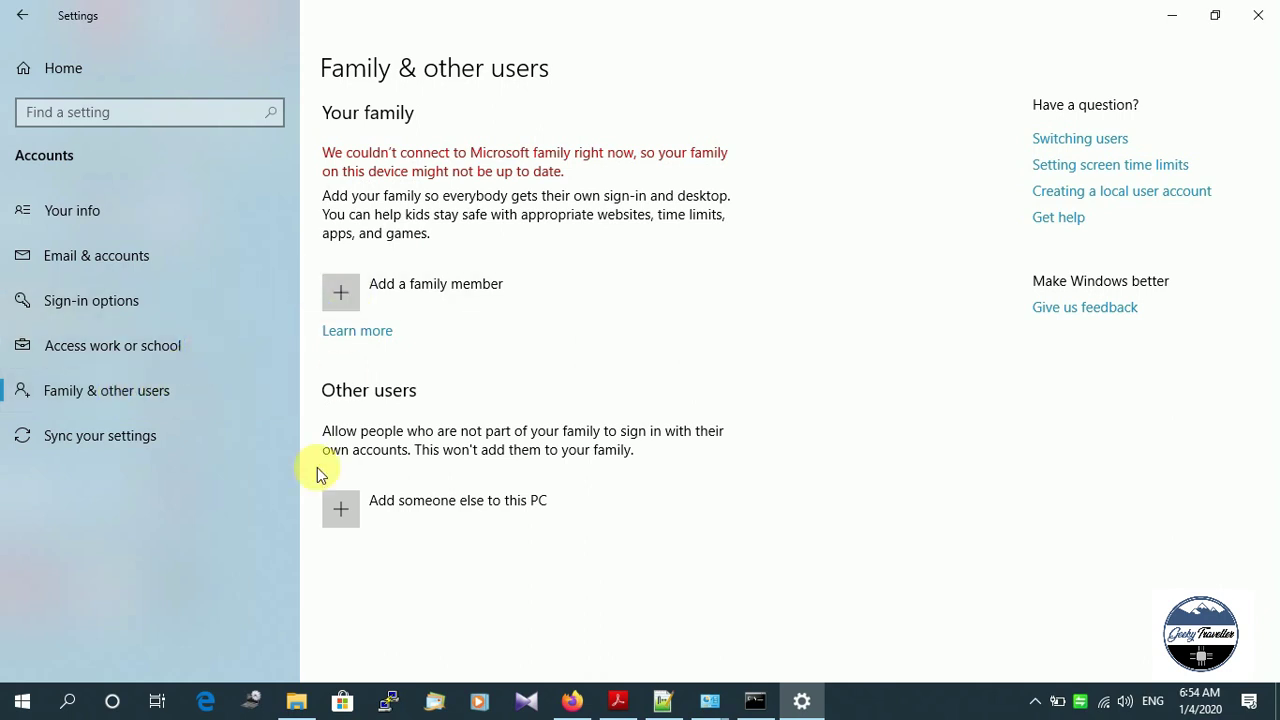
click(336, 501)
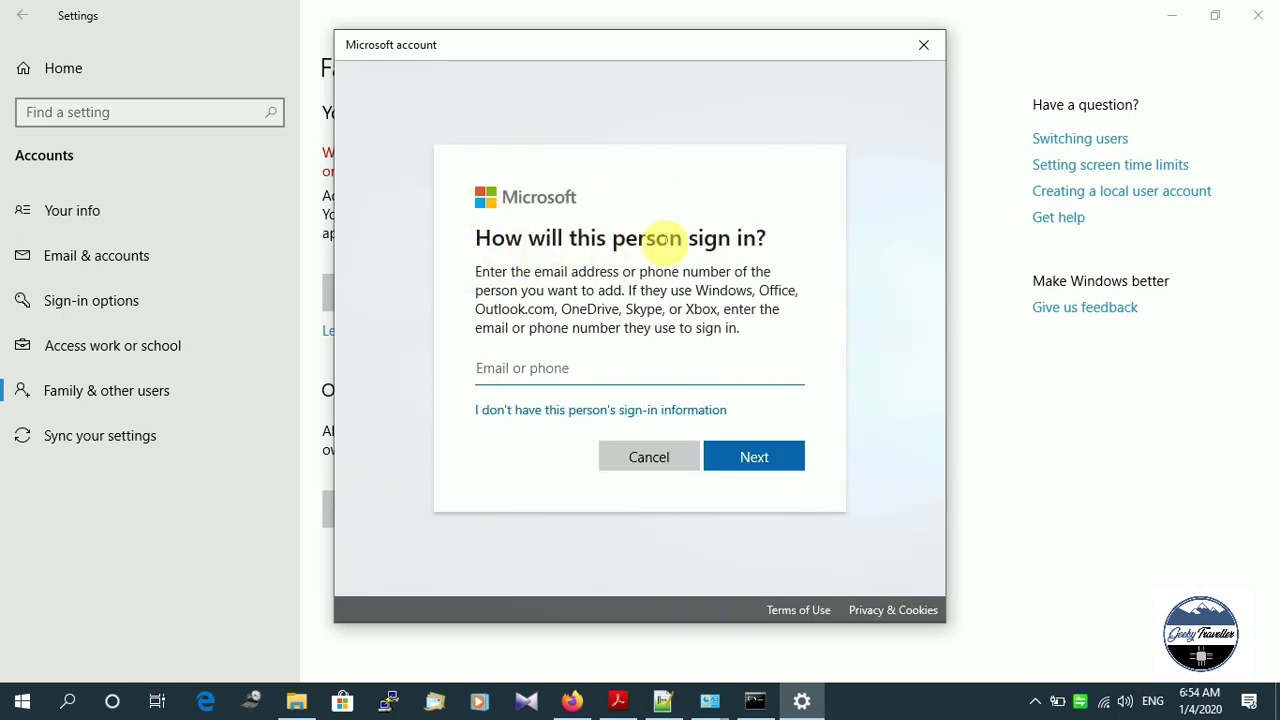
Choose to add the user without their sign-in information and without a Microsoft account.
click(515, 384)
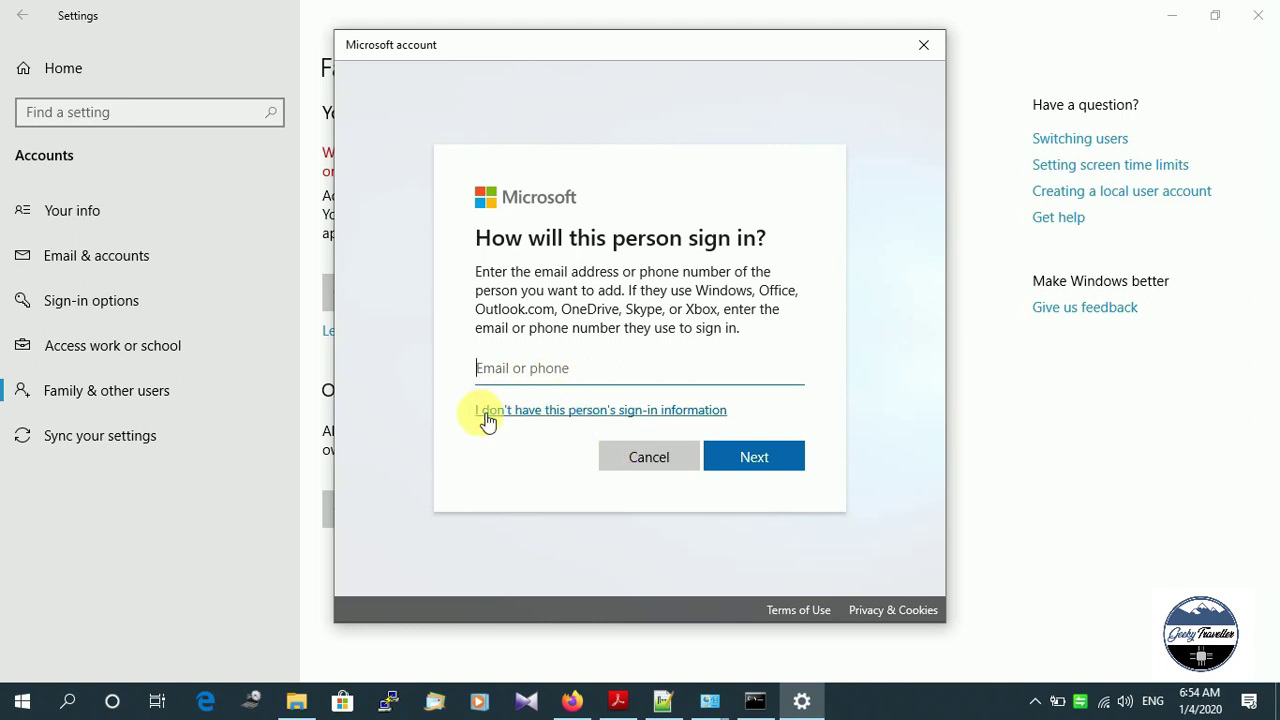
click(604, 412)
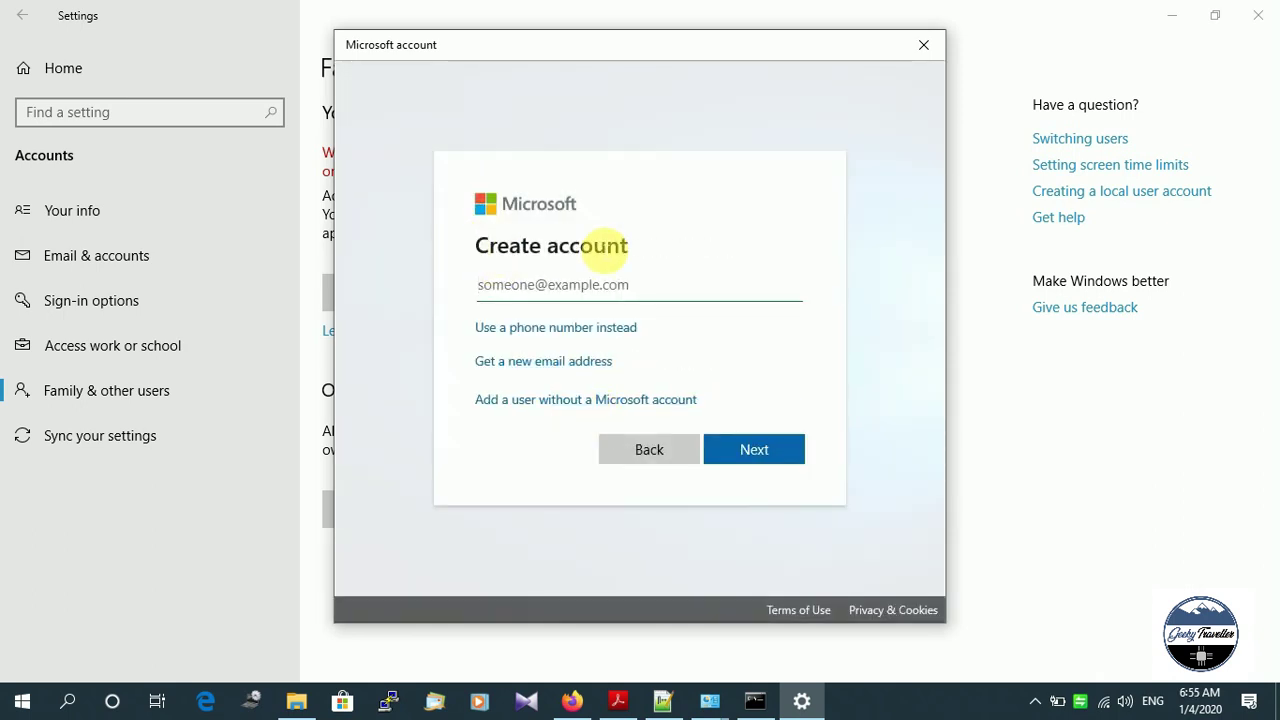
click(586, 400)
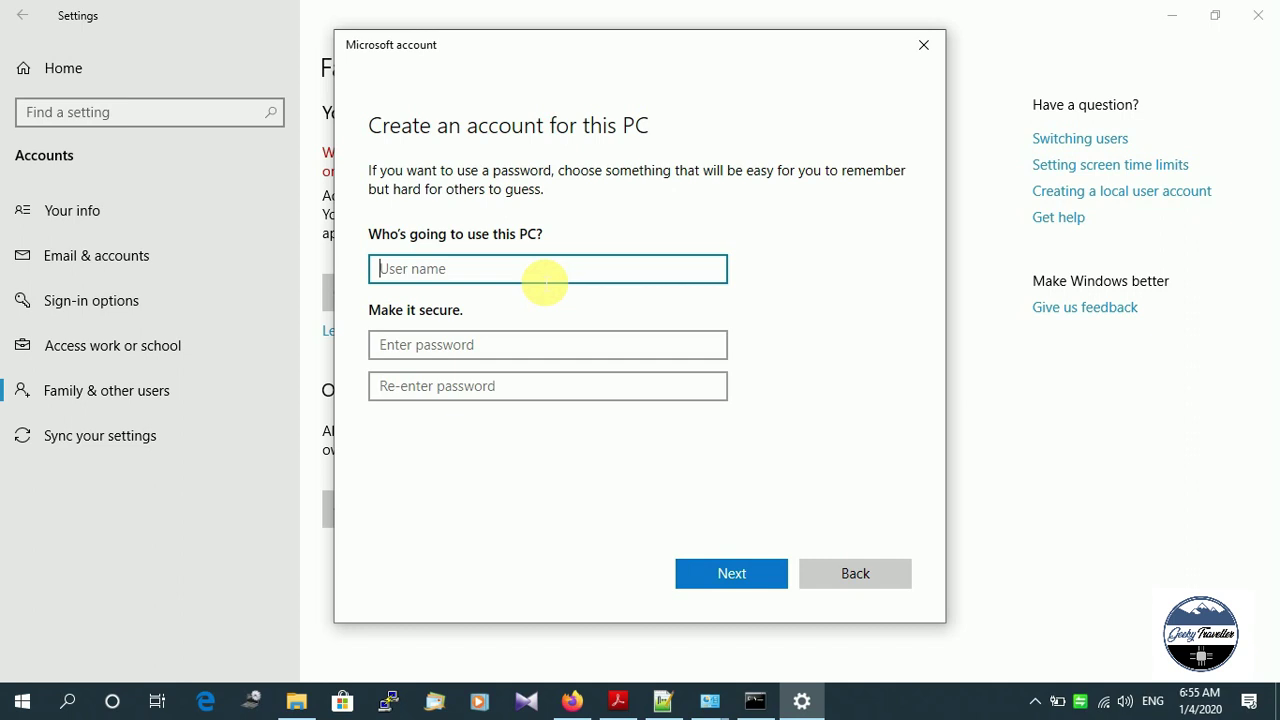
Enter the user name GeekyTraveller and the account password twice.
text(GeekyTraveller)
key(Tab)
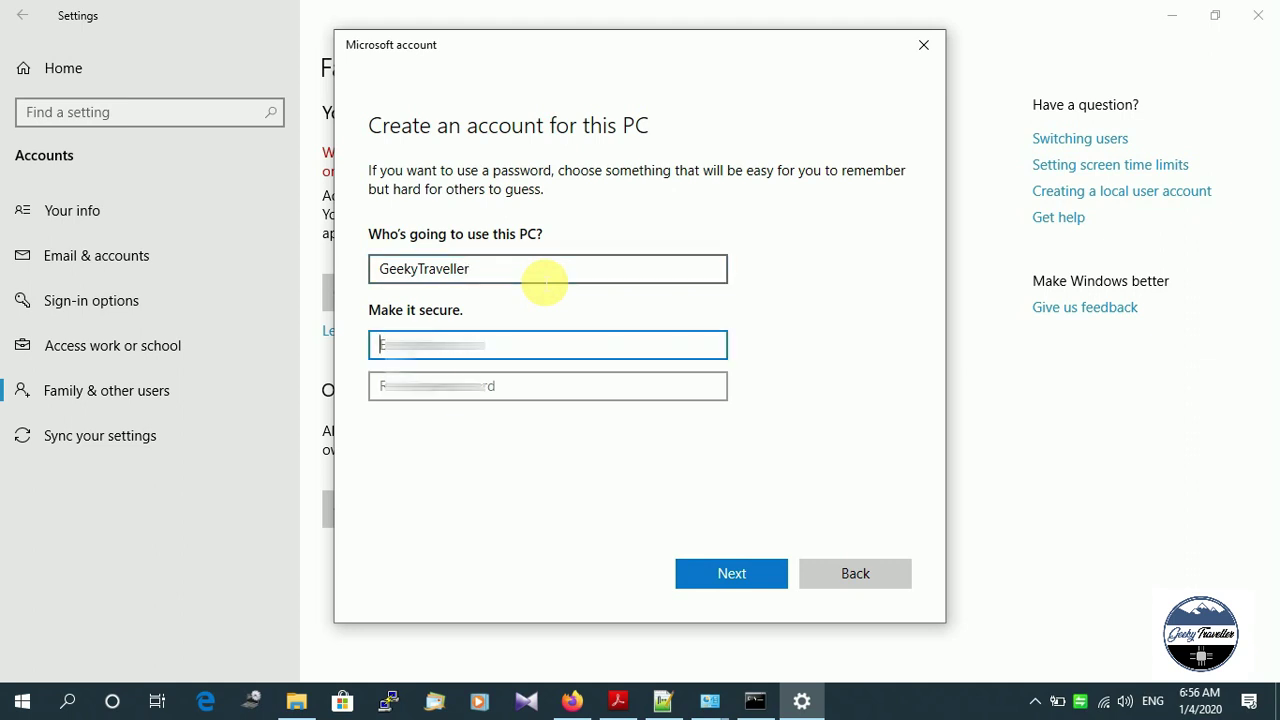
text(********)
key(Tab)
text(********)
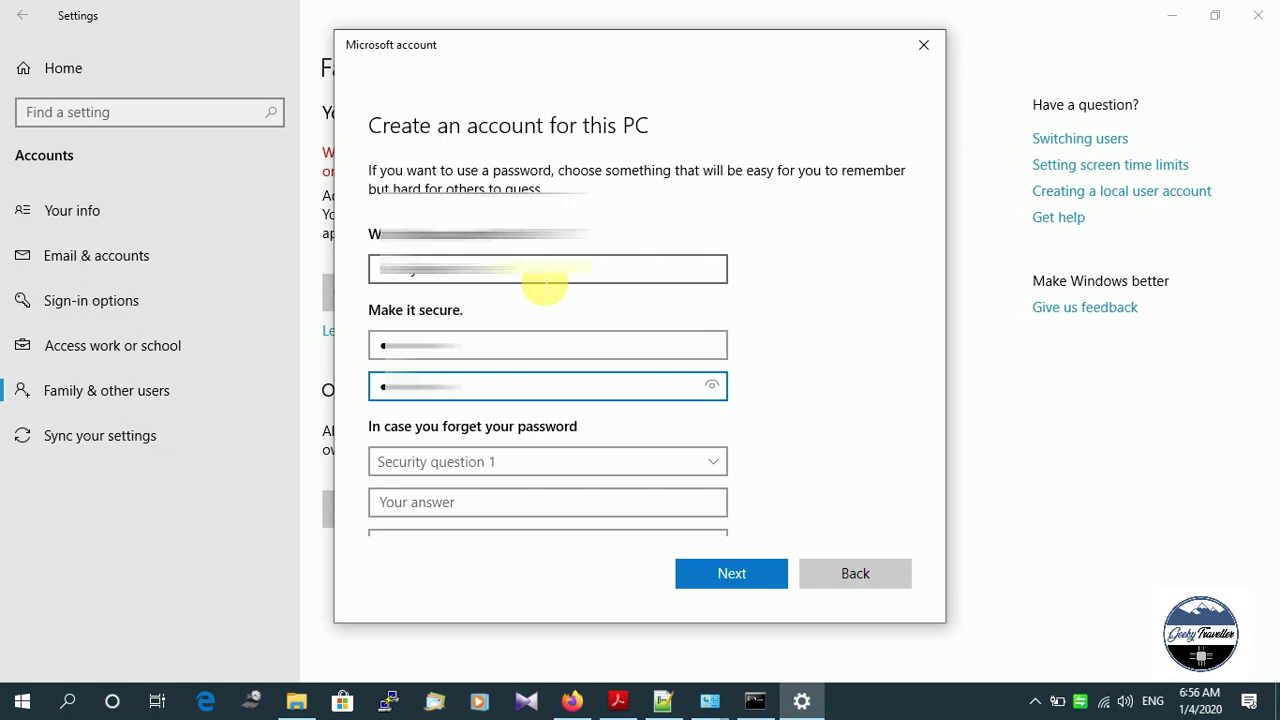
Answer the first pet's name security question, create the account, and close Settings.
scroll(544, 287, down, 2)
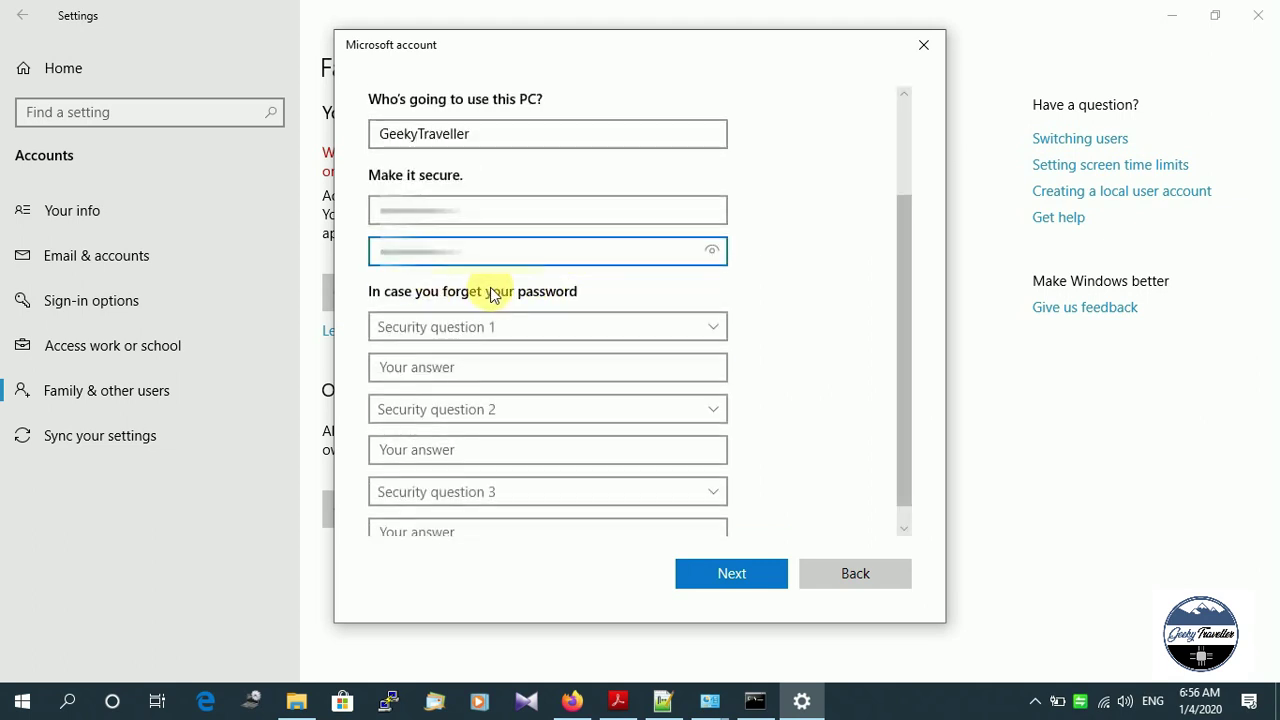
click(539, 324)
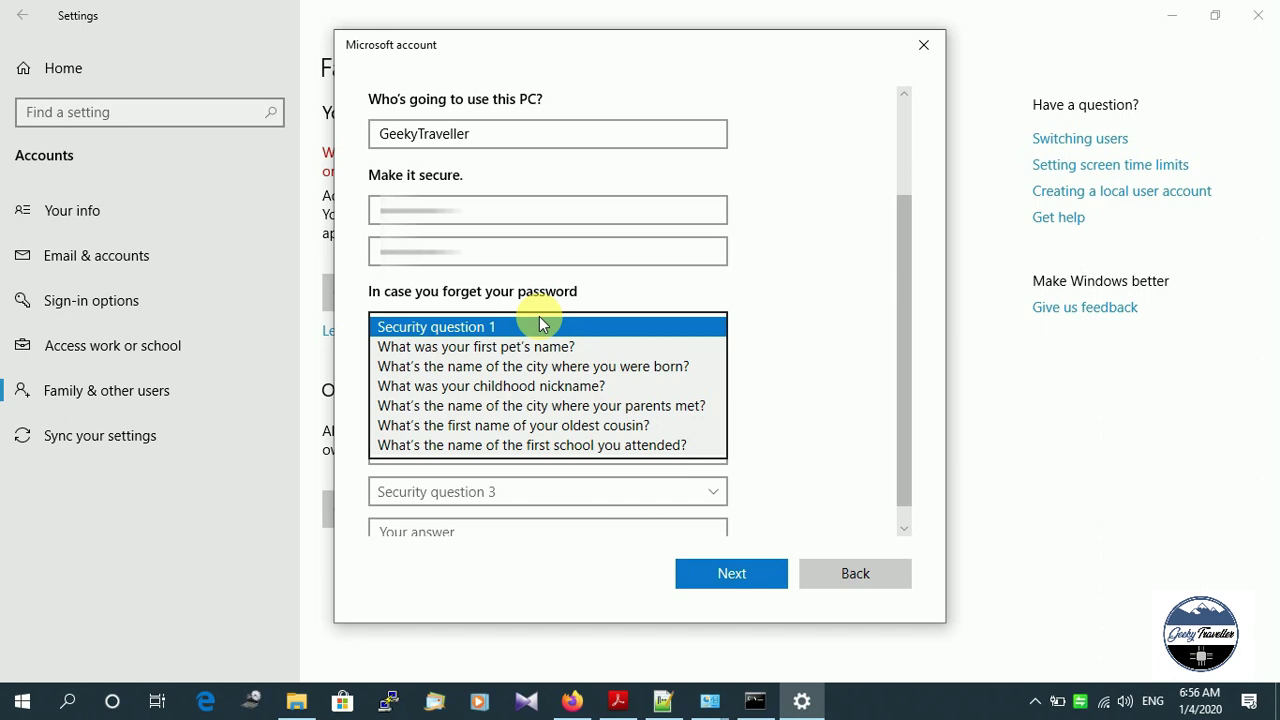
click(541, 346)
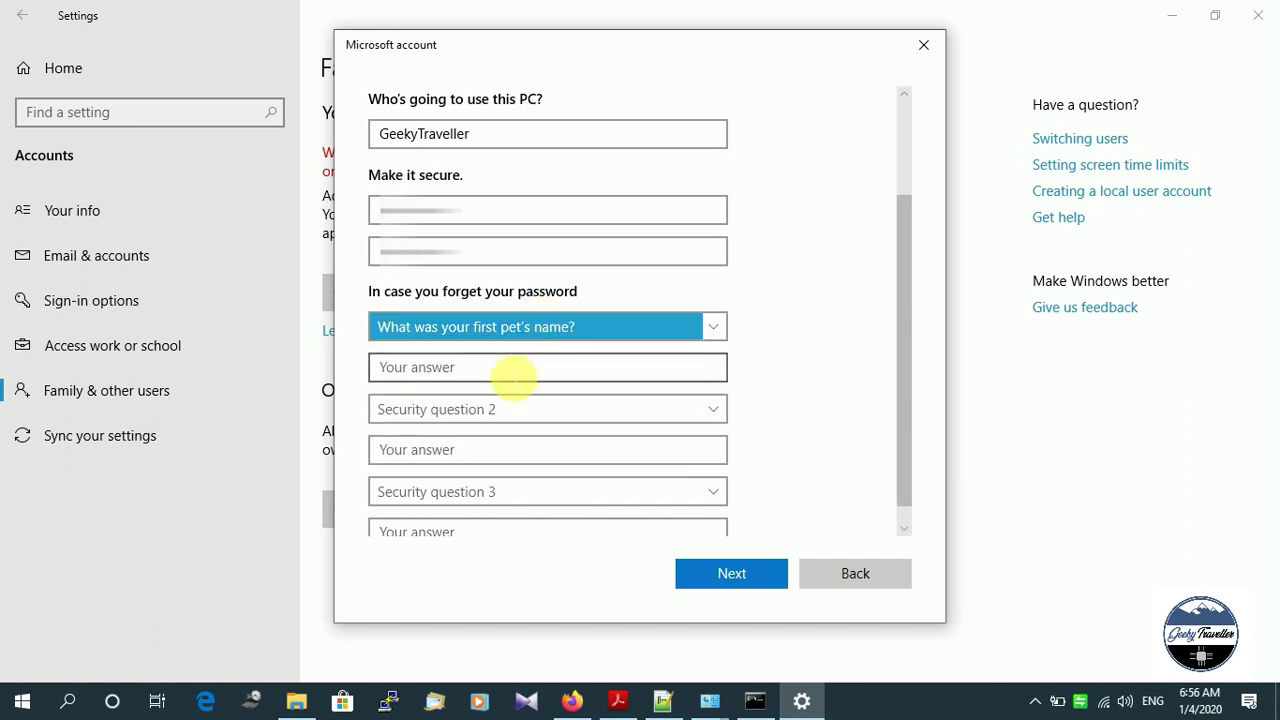
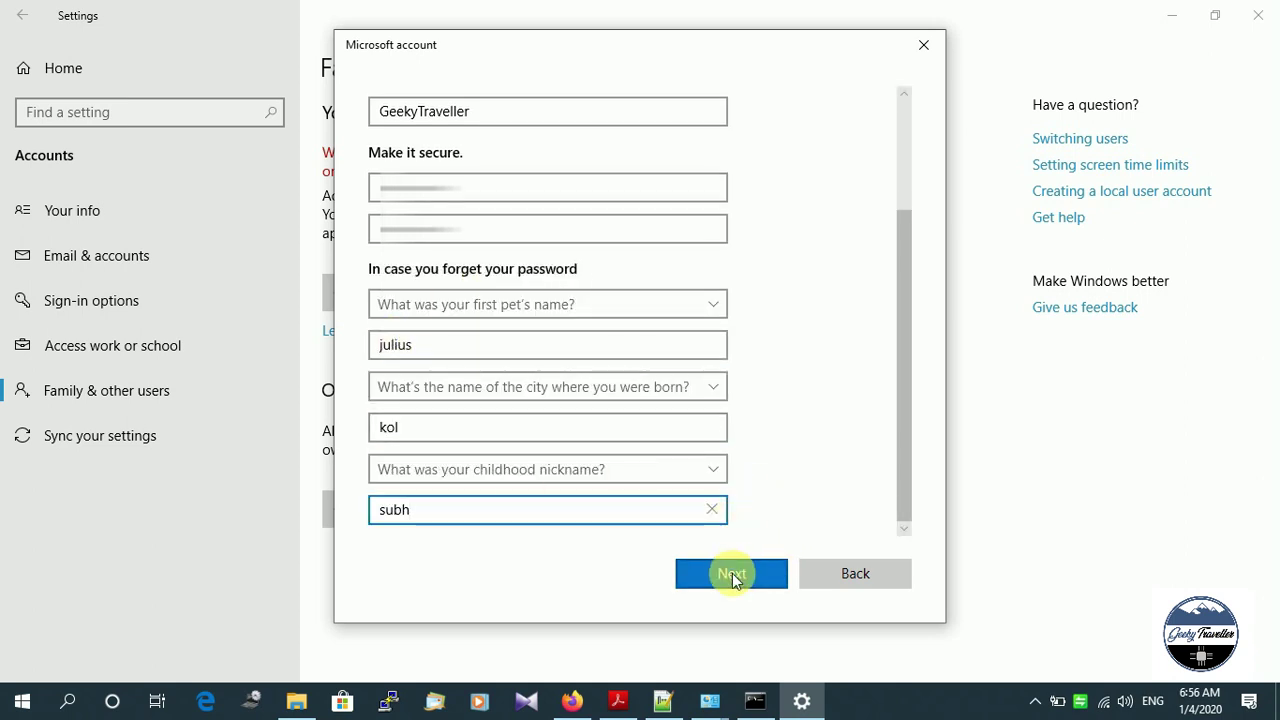
click(732, 574)
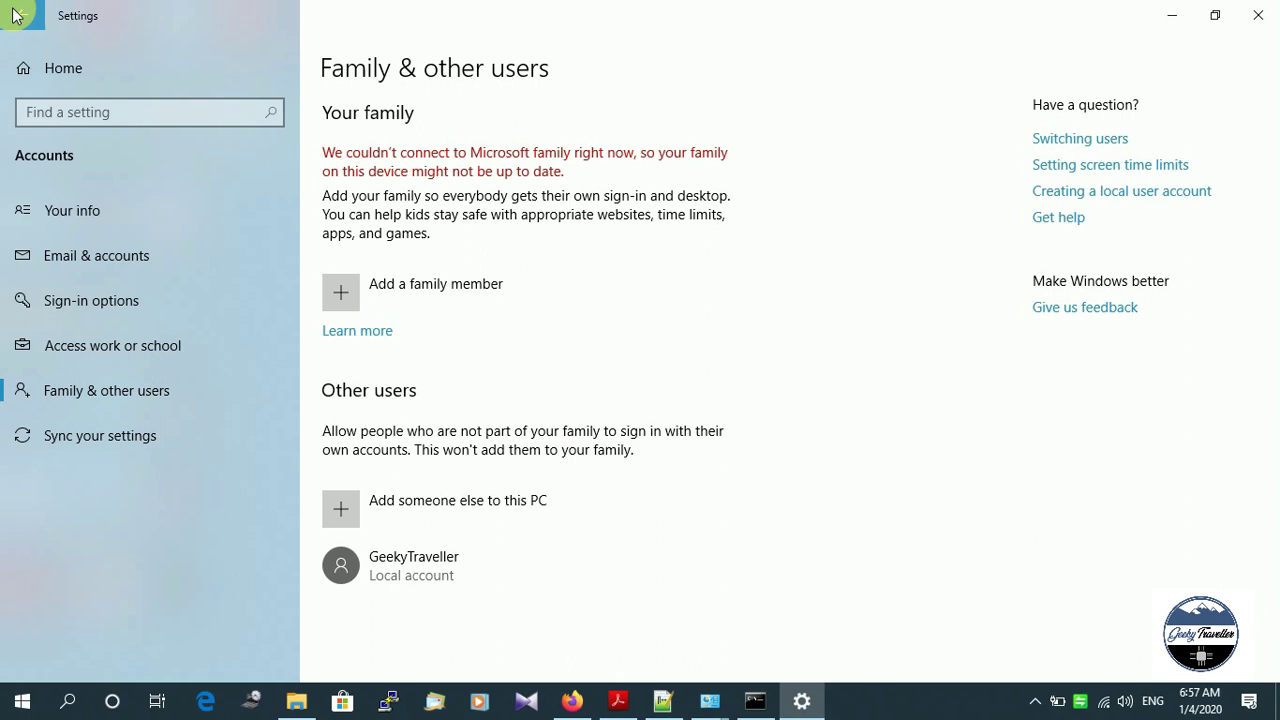
click(1257, 14)
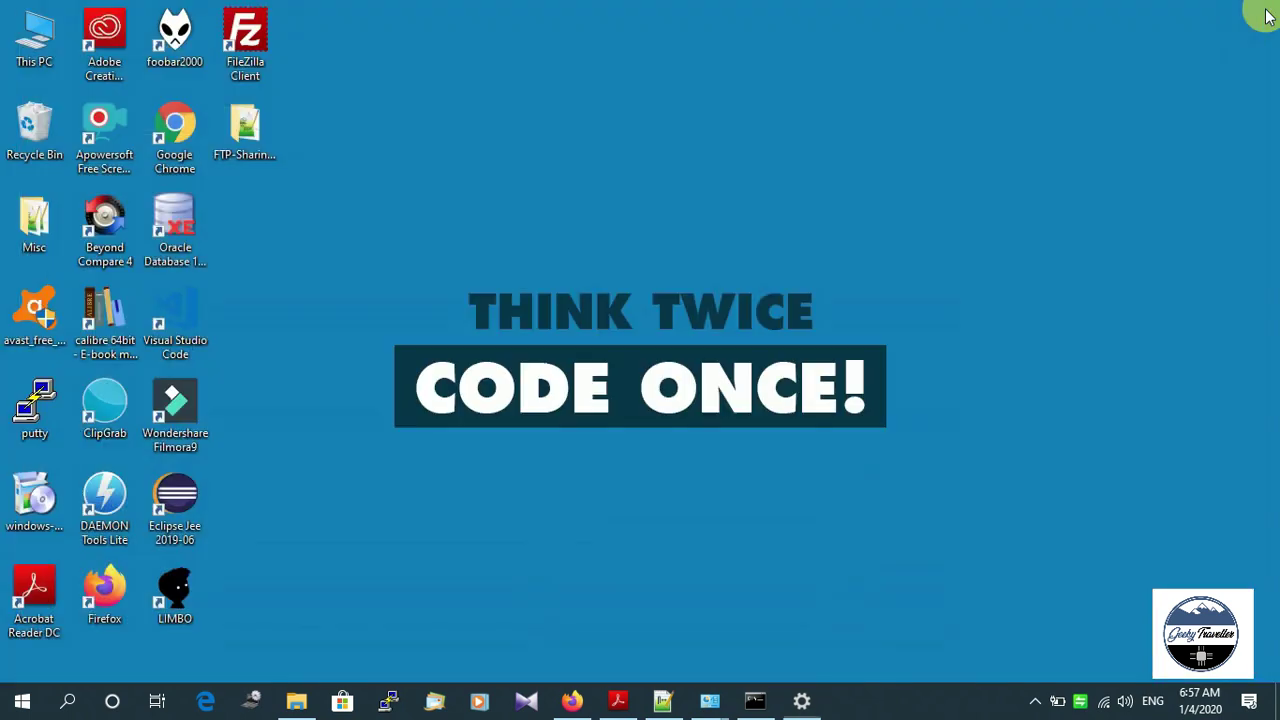
Add GeekyTraveller to FTP-Sharing-Folder's security permissions, verifying the name with Check Names.
click(253, 125)
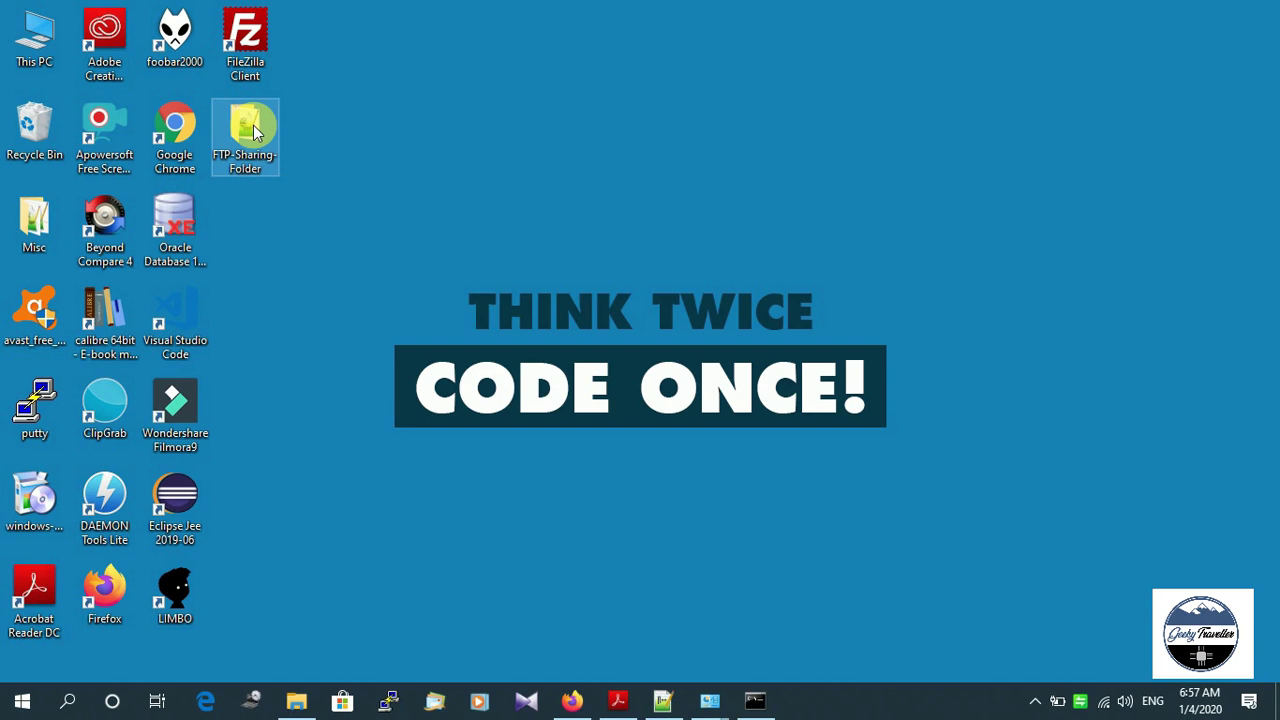
right_click(253, 125)
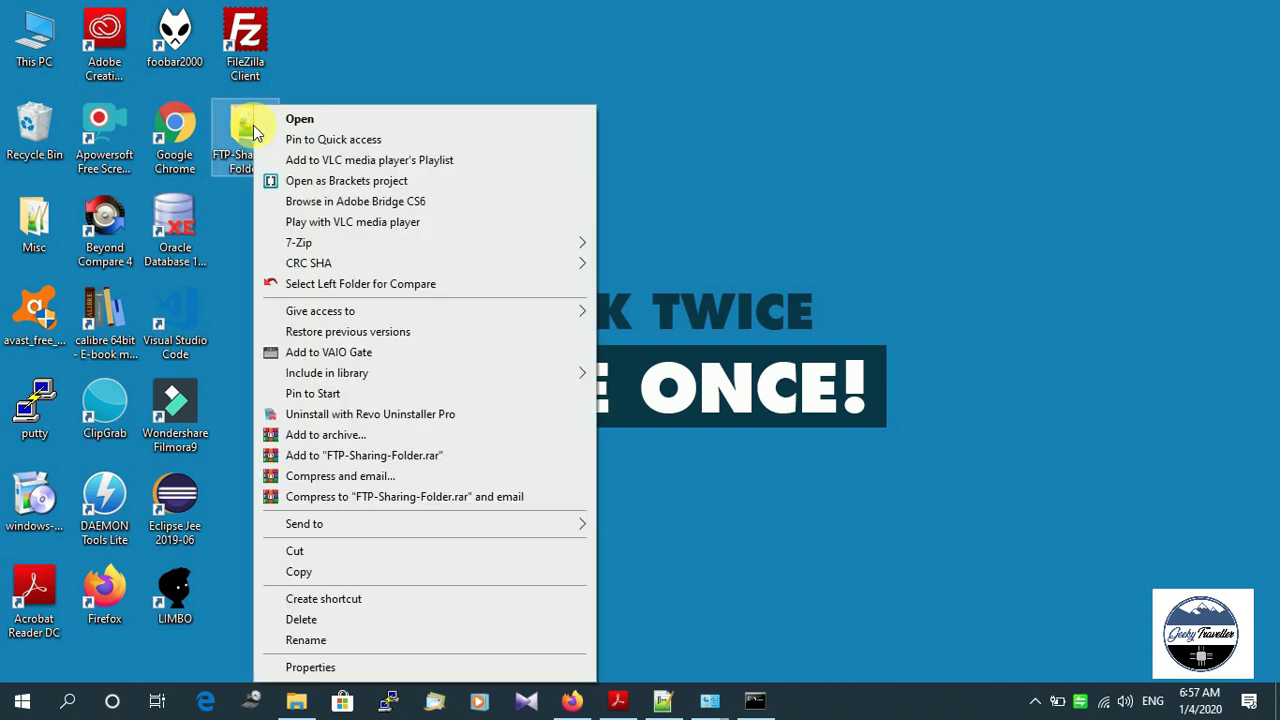
click(288, 674)
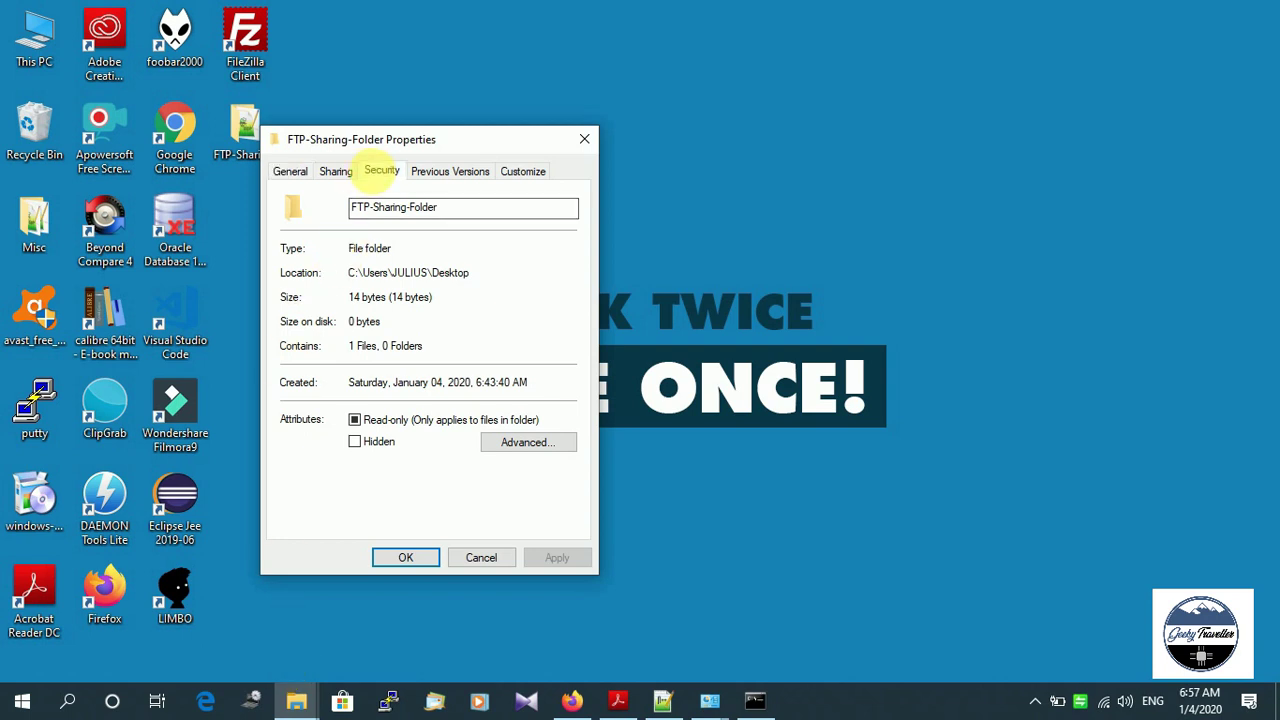
click(376, 174)
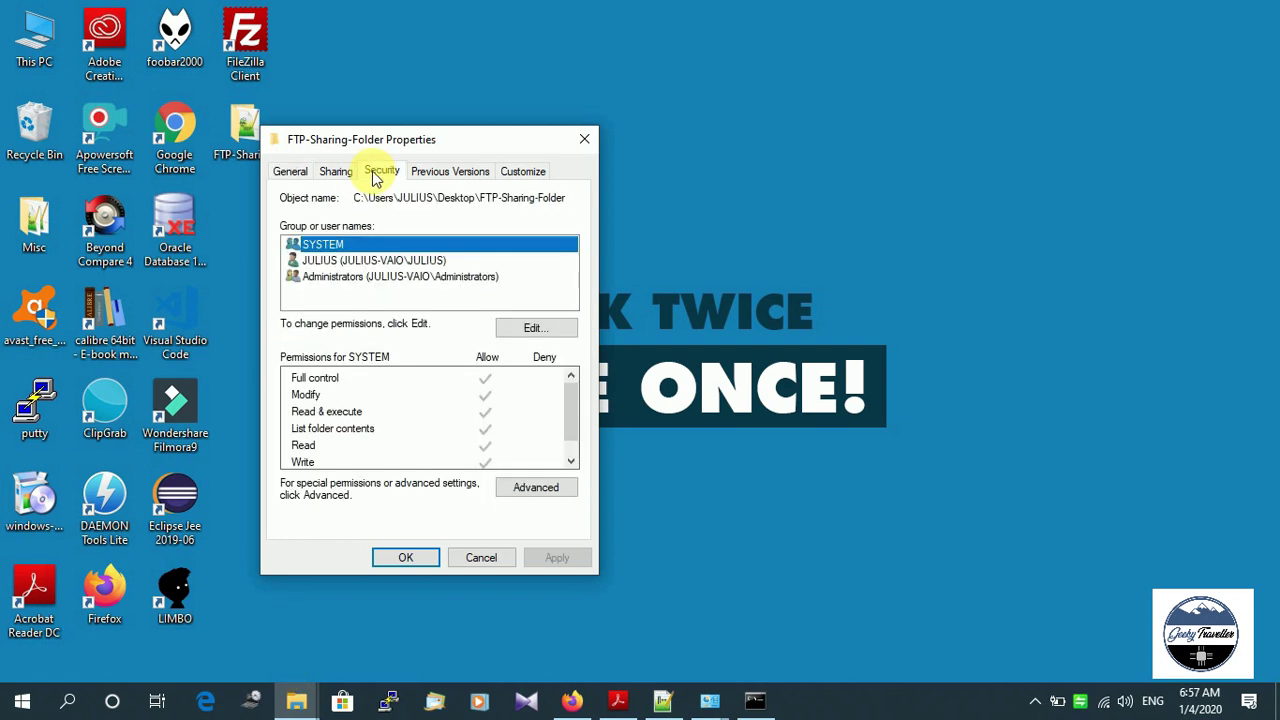
click(536, 328)
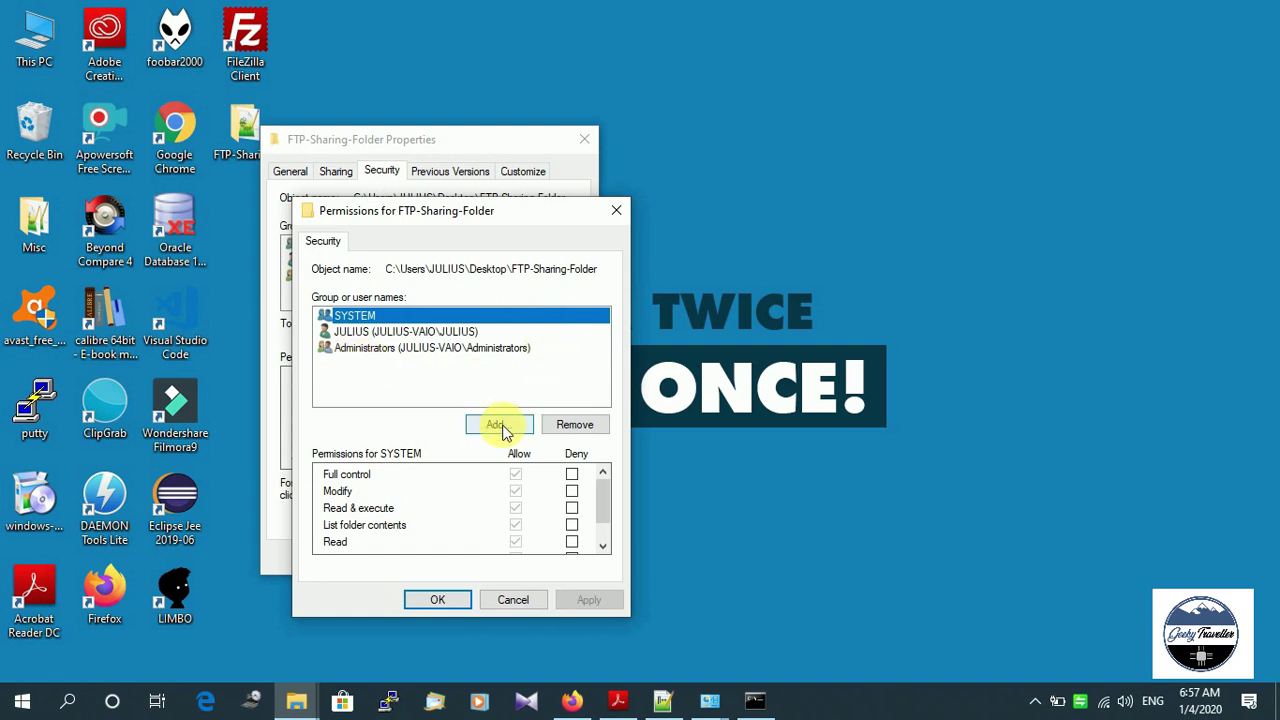
click(503, 428)
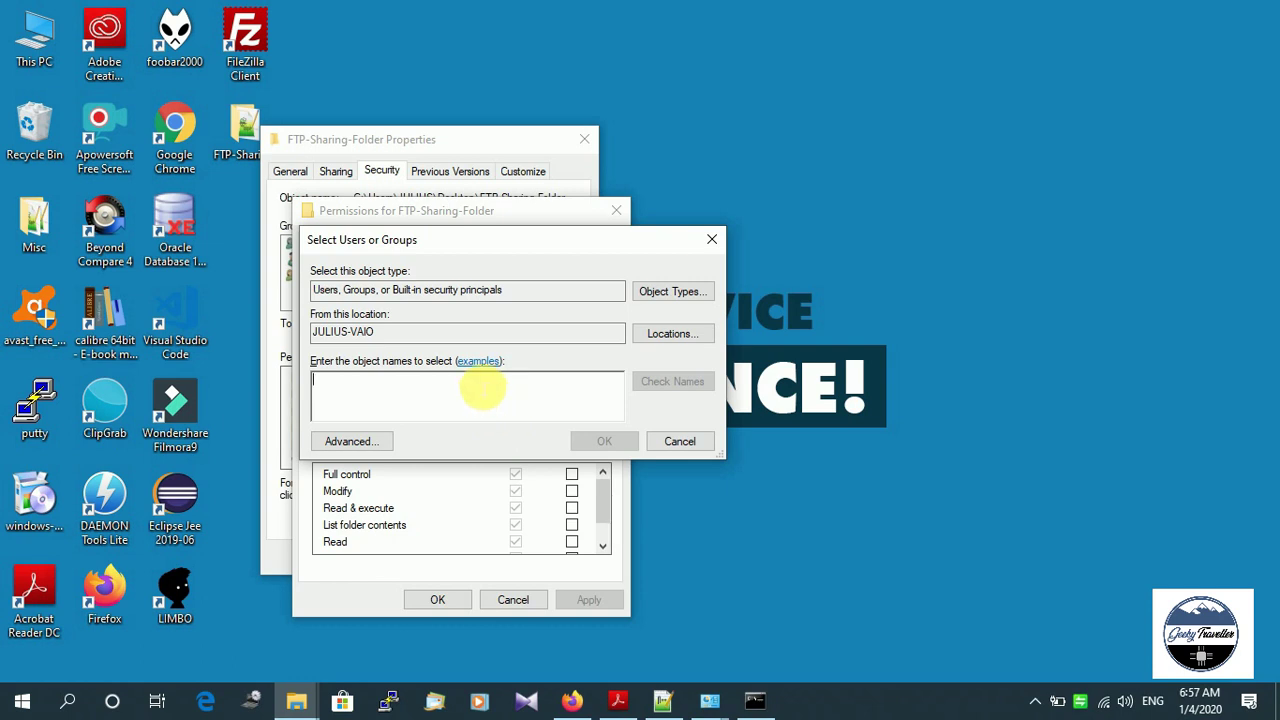
text(Geek)
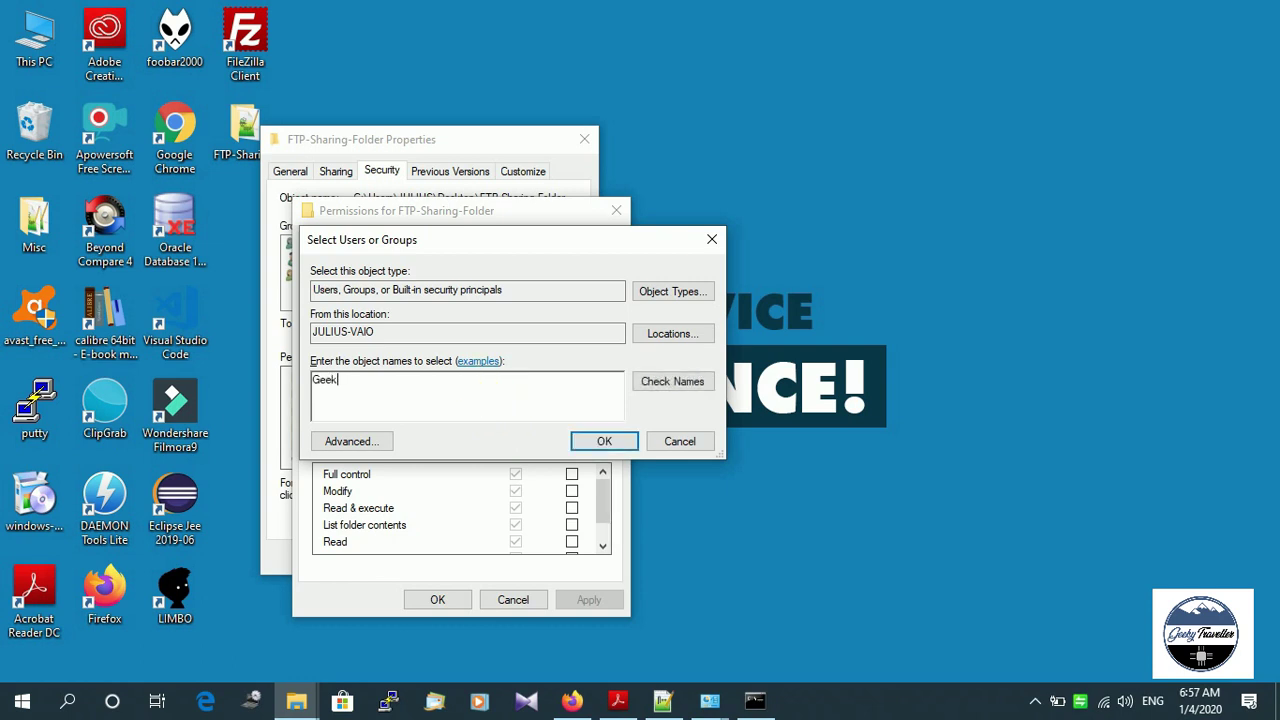
text(yTraveller)
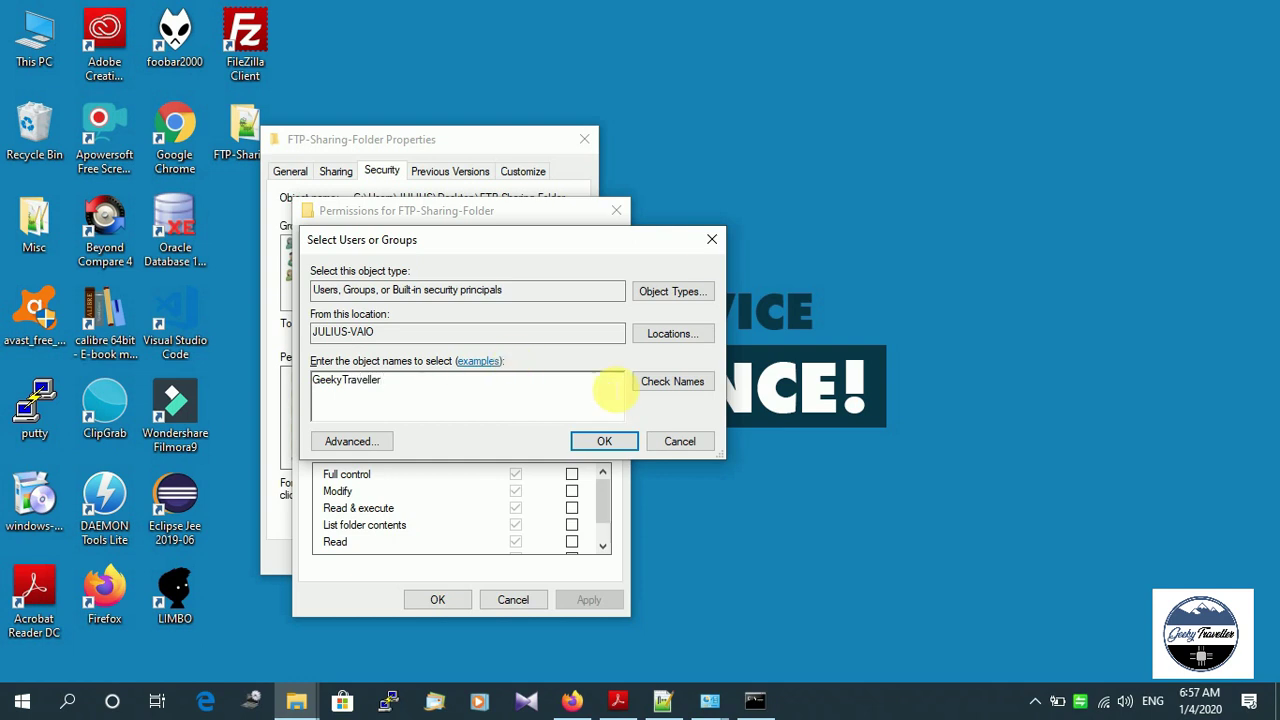
click(668, 381)
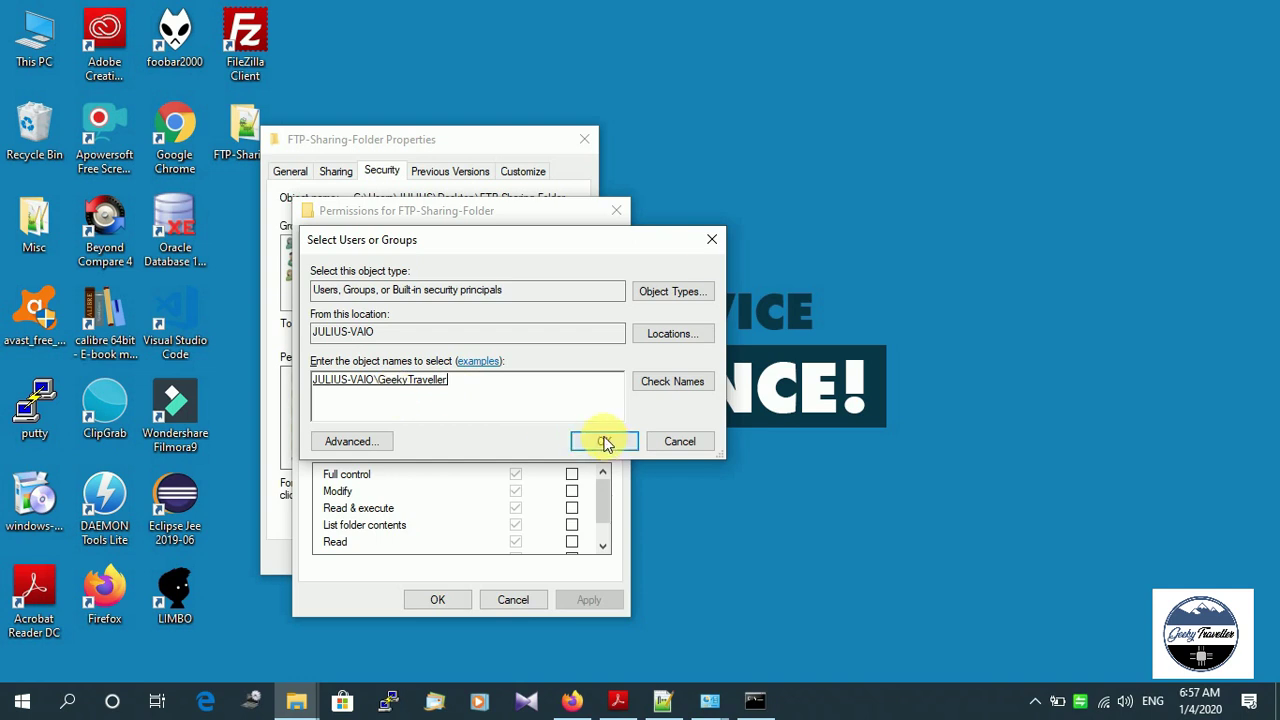
click(604, 442)
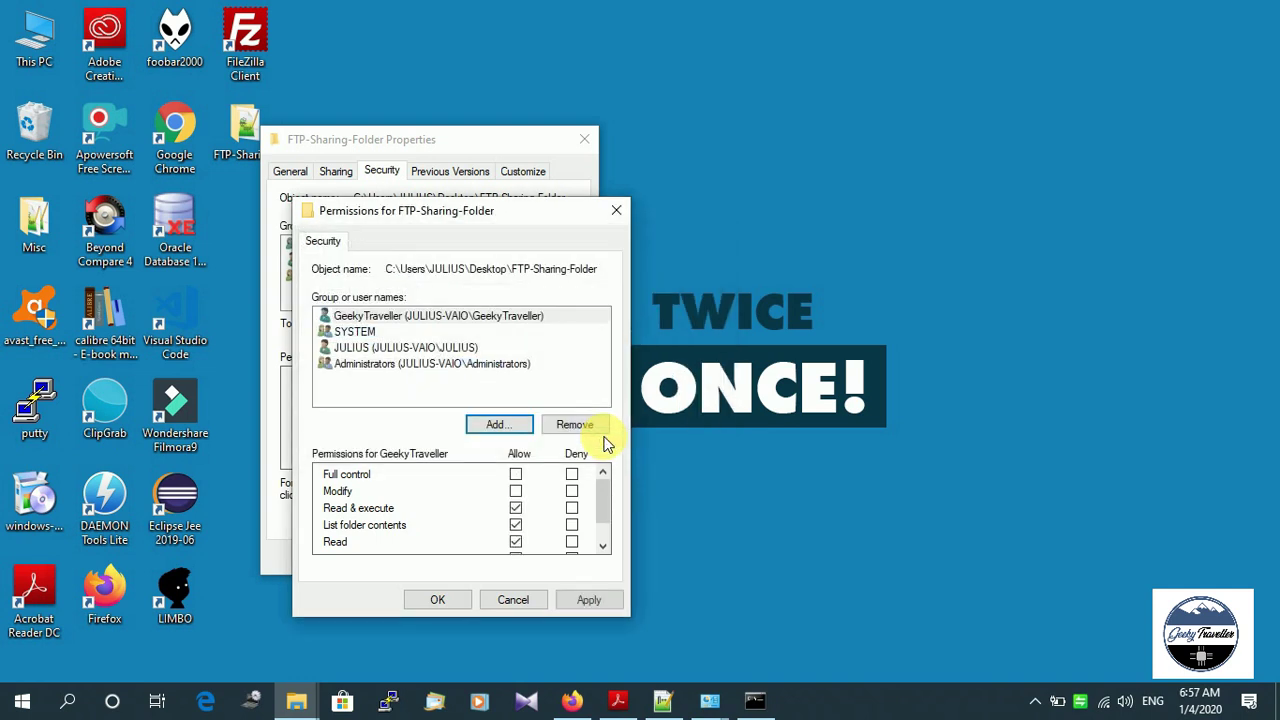
Grant GeekyTraveller Full control, apply it, and close the folder's properties dialogs.
click(418, 317)
click(418, 317)
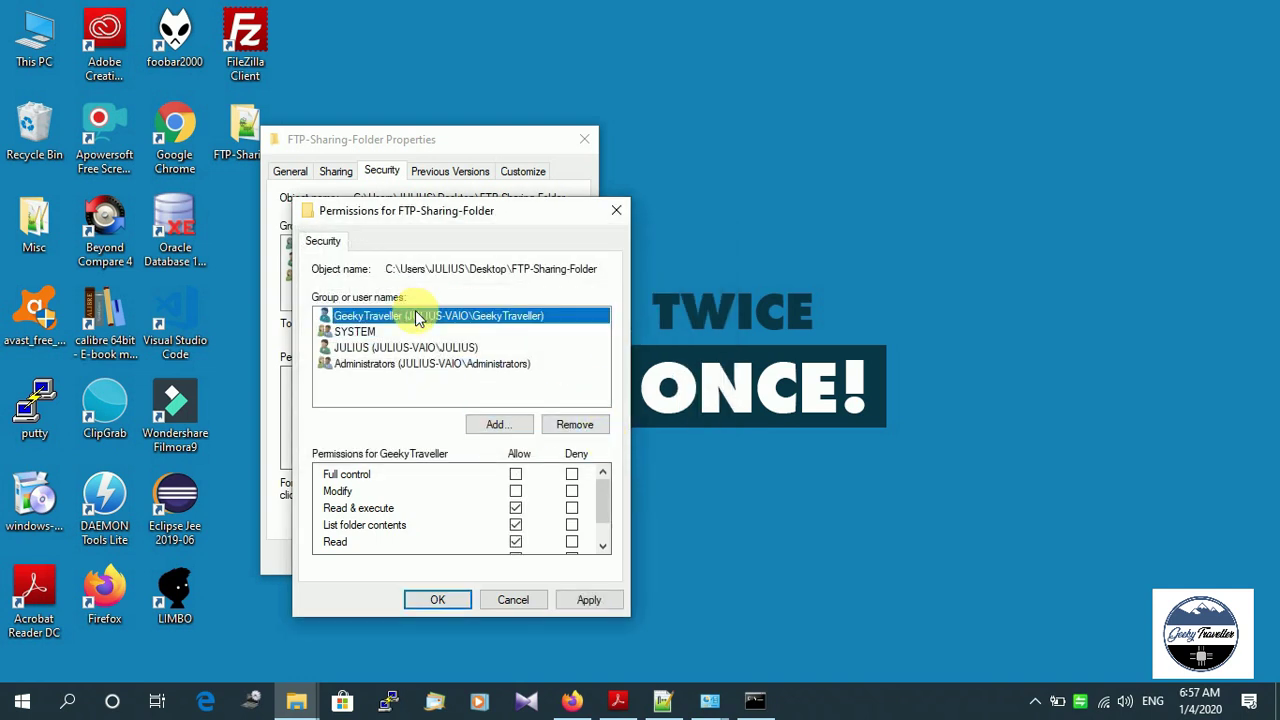
click(515, 474)
scroll(515, 525, down, 1)
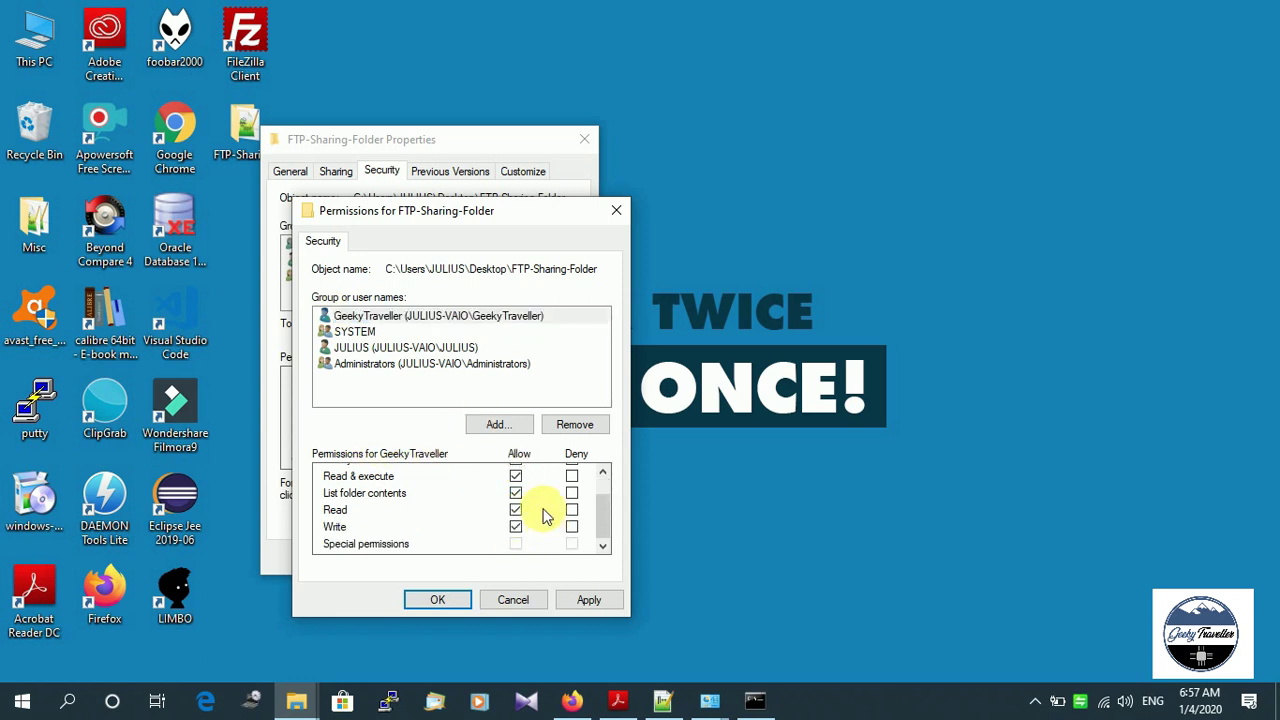
scroll(514, 523, up, 1)
click(606, 598)
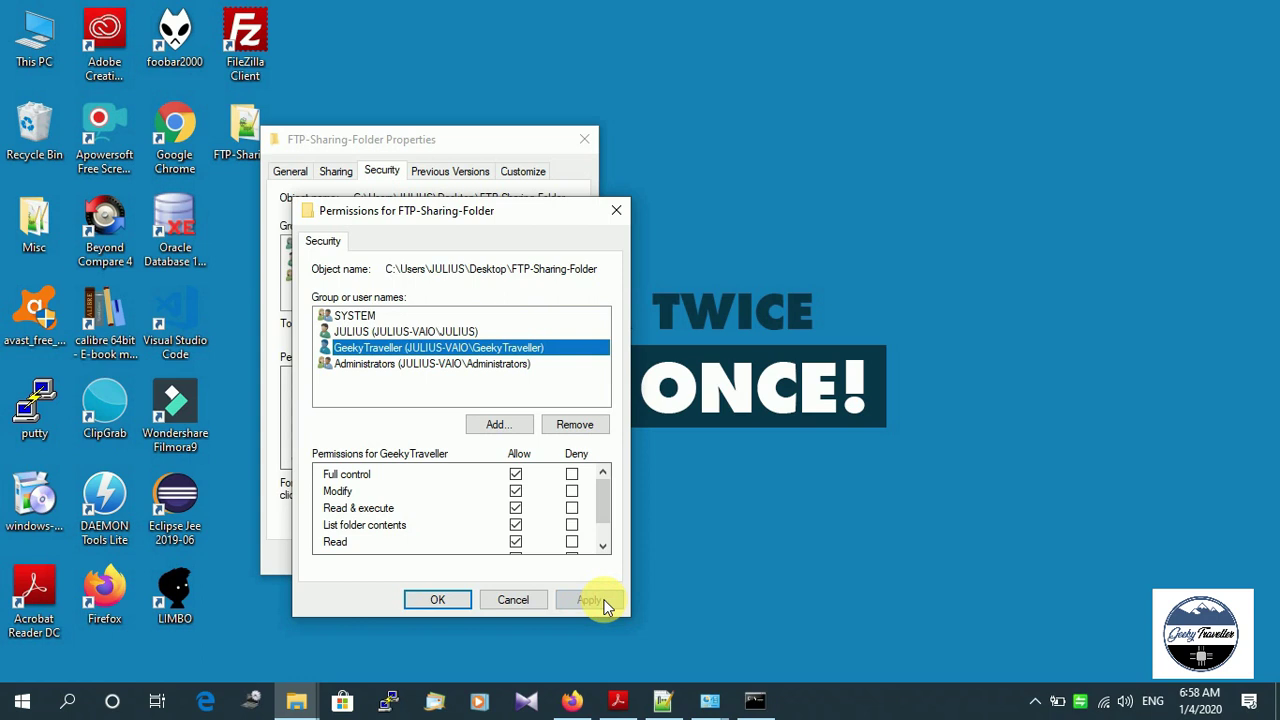
click(440, 599)
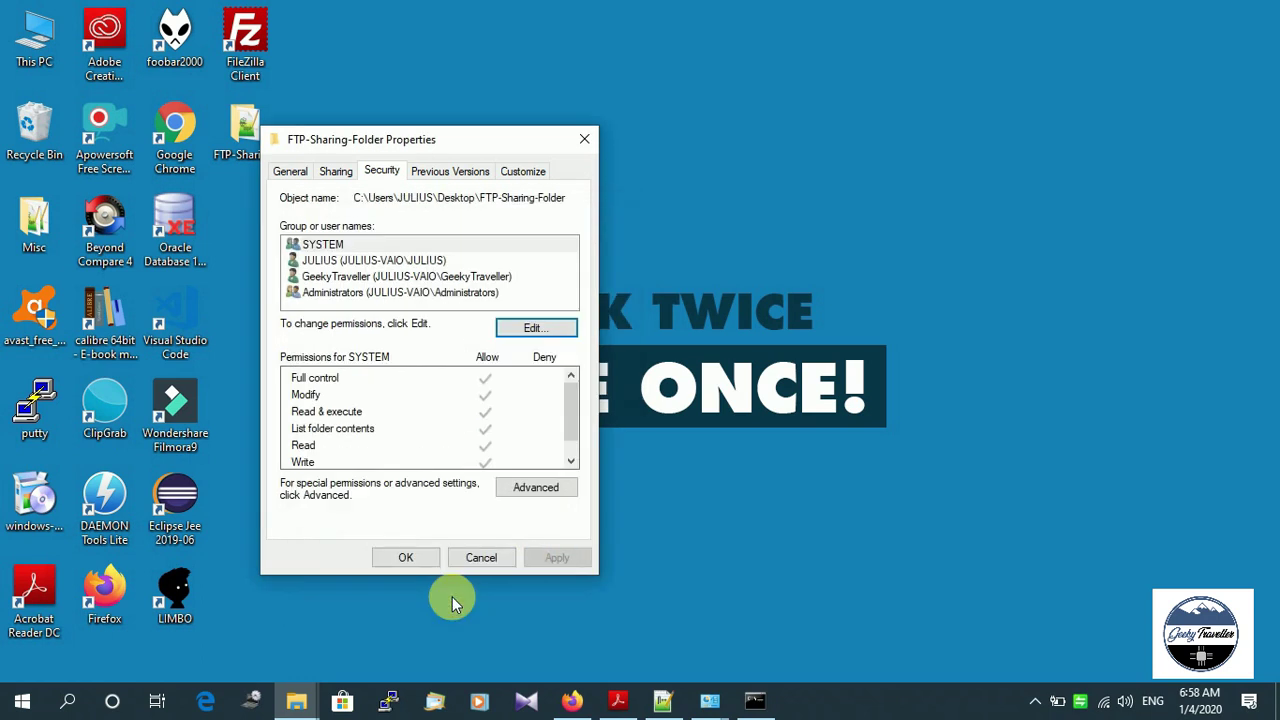
click(405, 557)
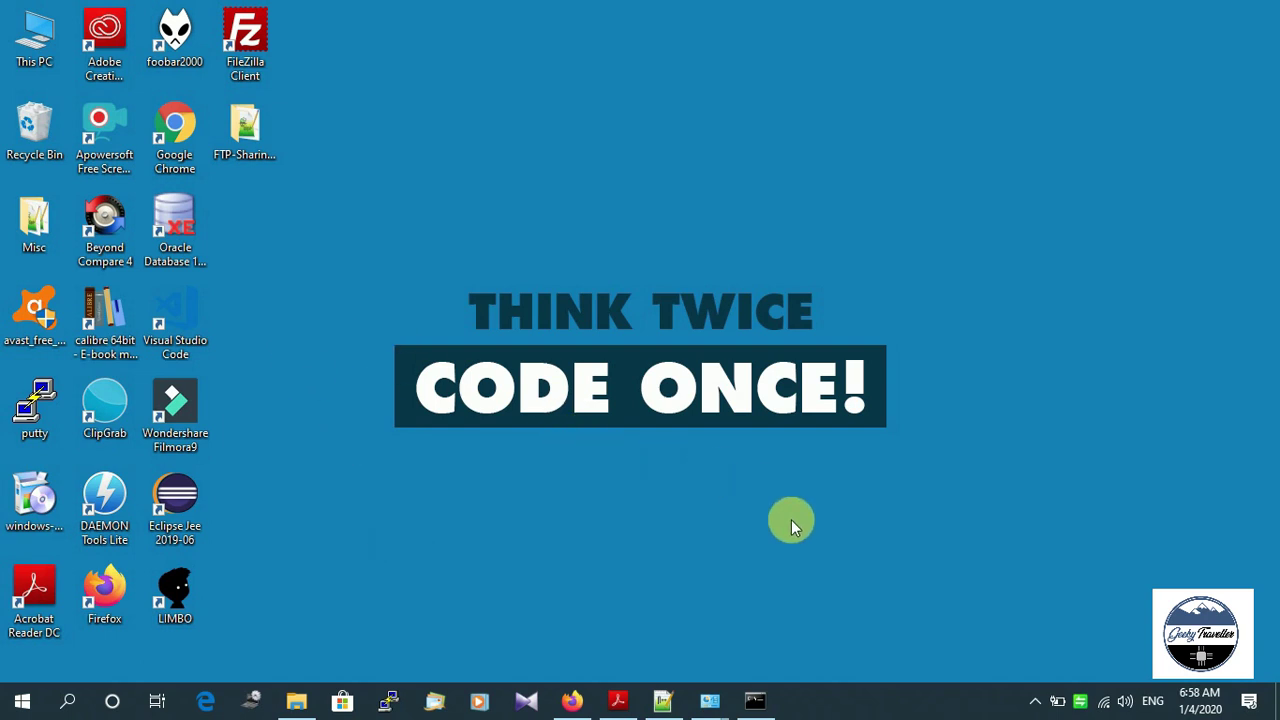
In the firewall's allowed apps list, tick FTP Server for Private and Public networks and save.
mouse_move(708, 702)
click(525, 605)
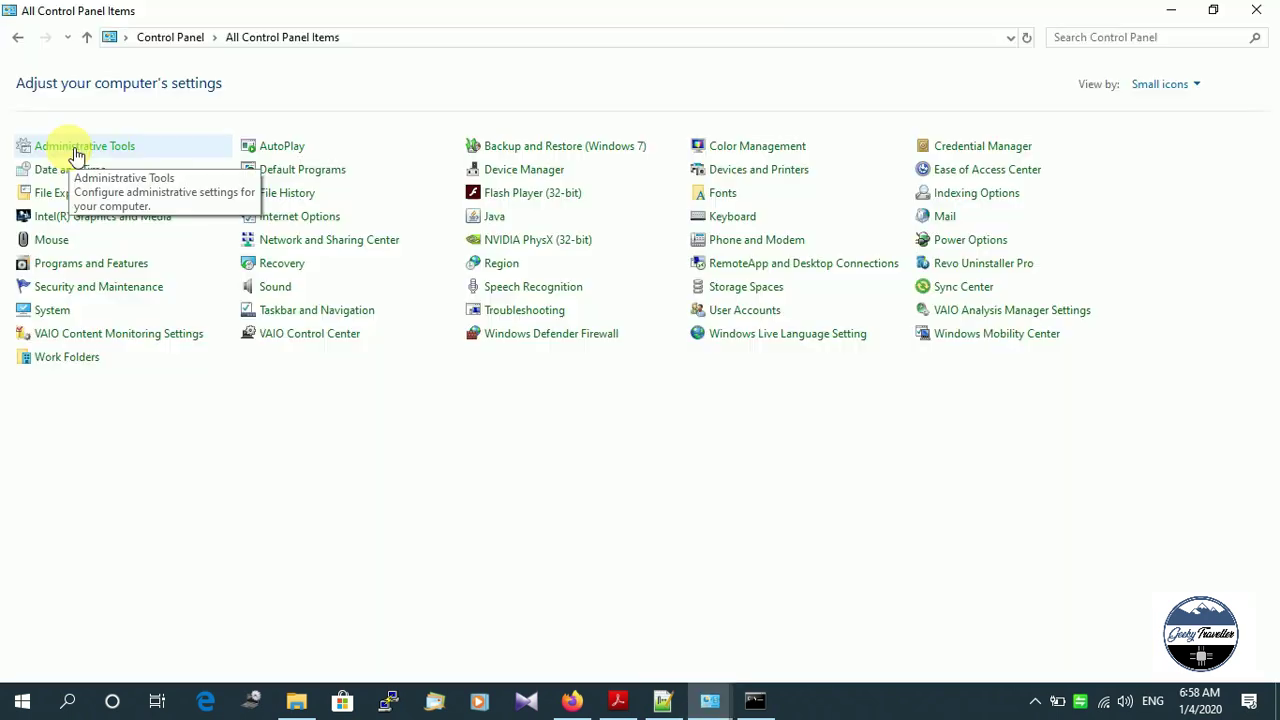
click(513, 339)
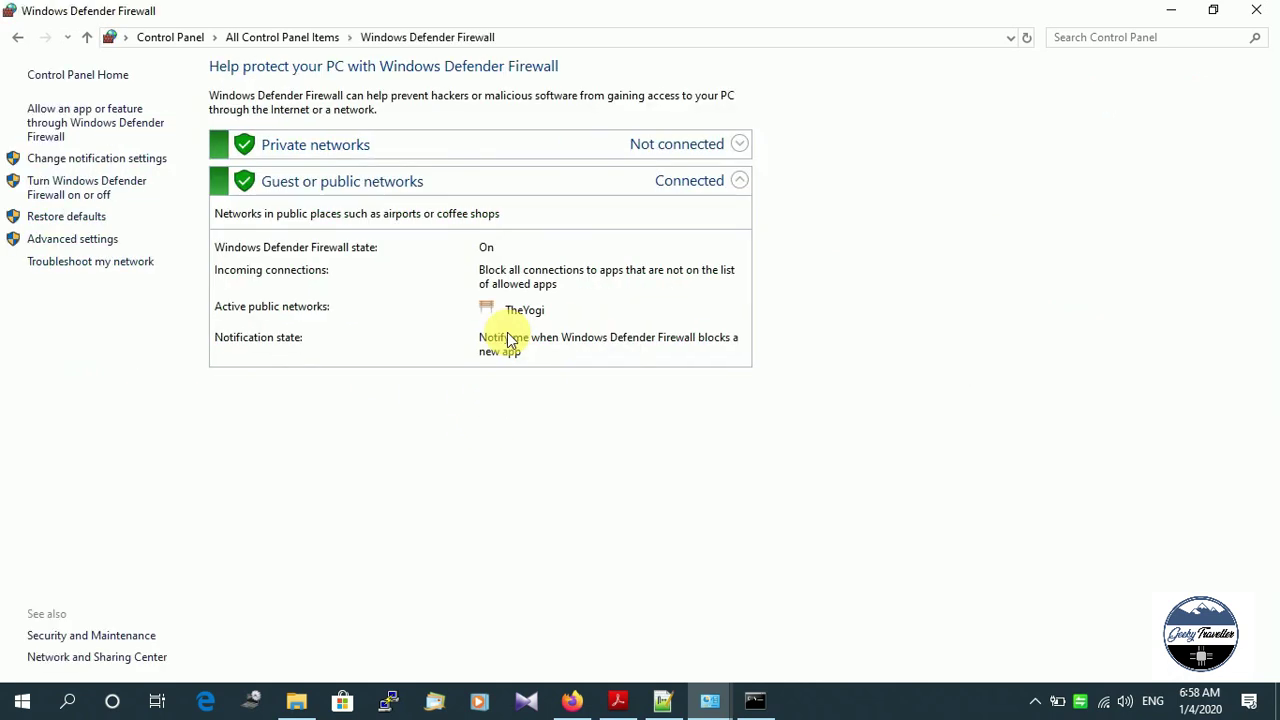
click(91, 123)
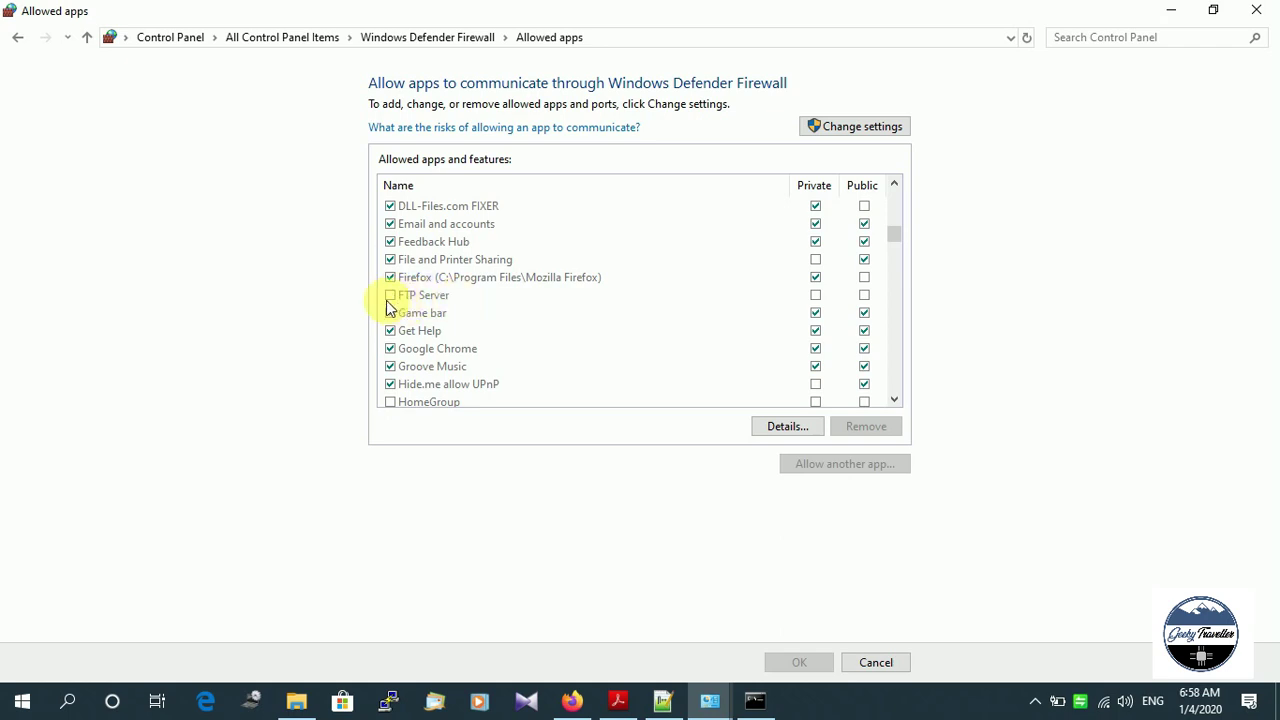
click(866, 130)
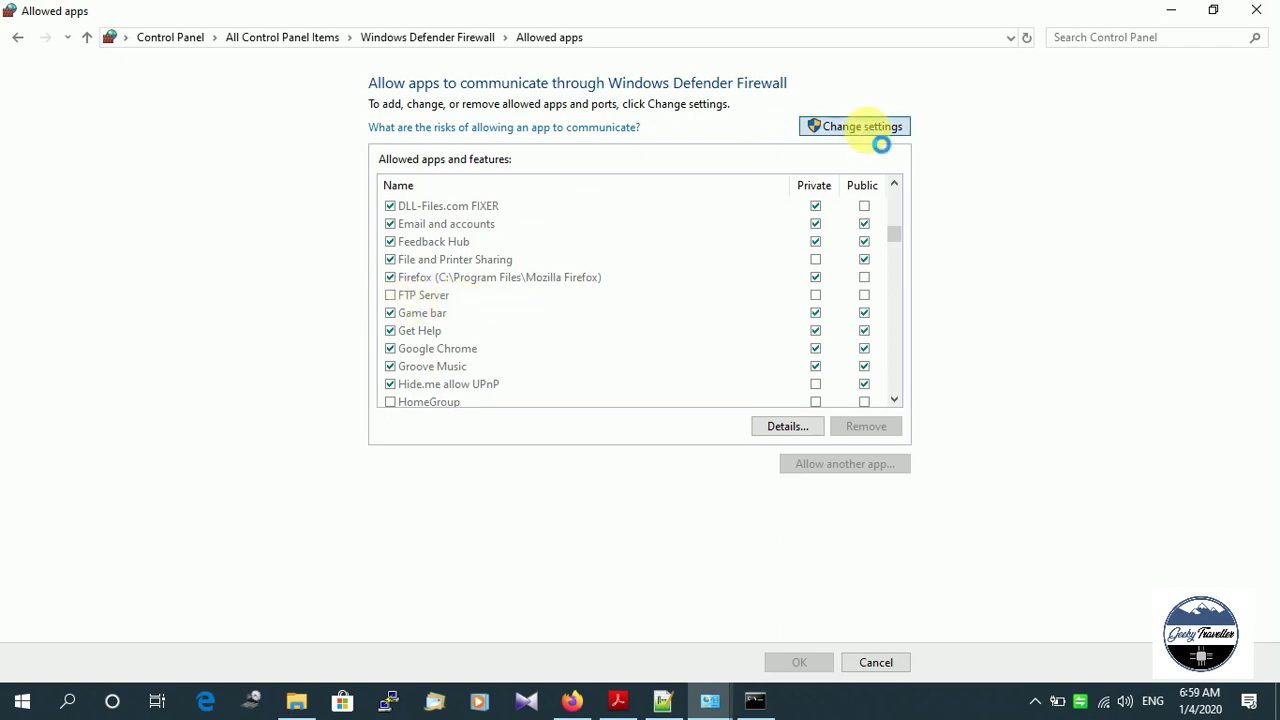
click(390, 295)
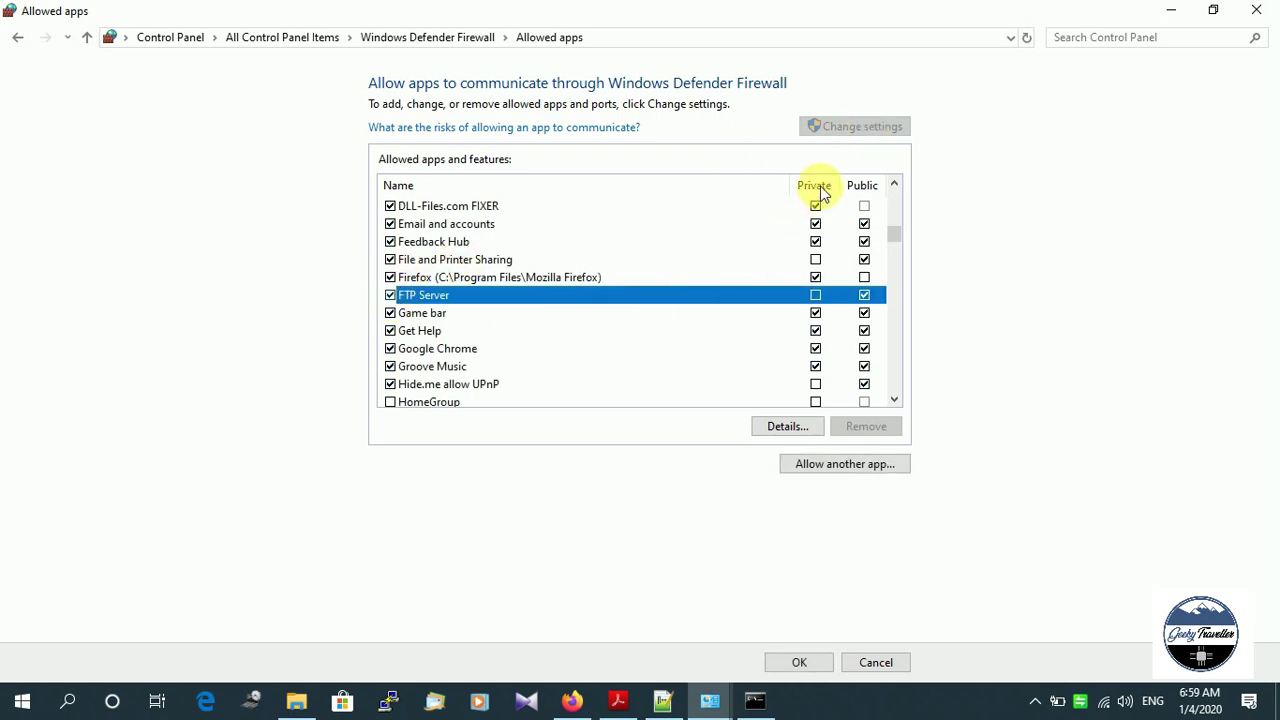
click(815, 295)
click(797, 662)
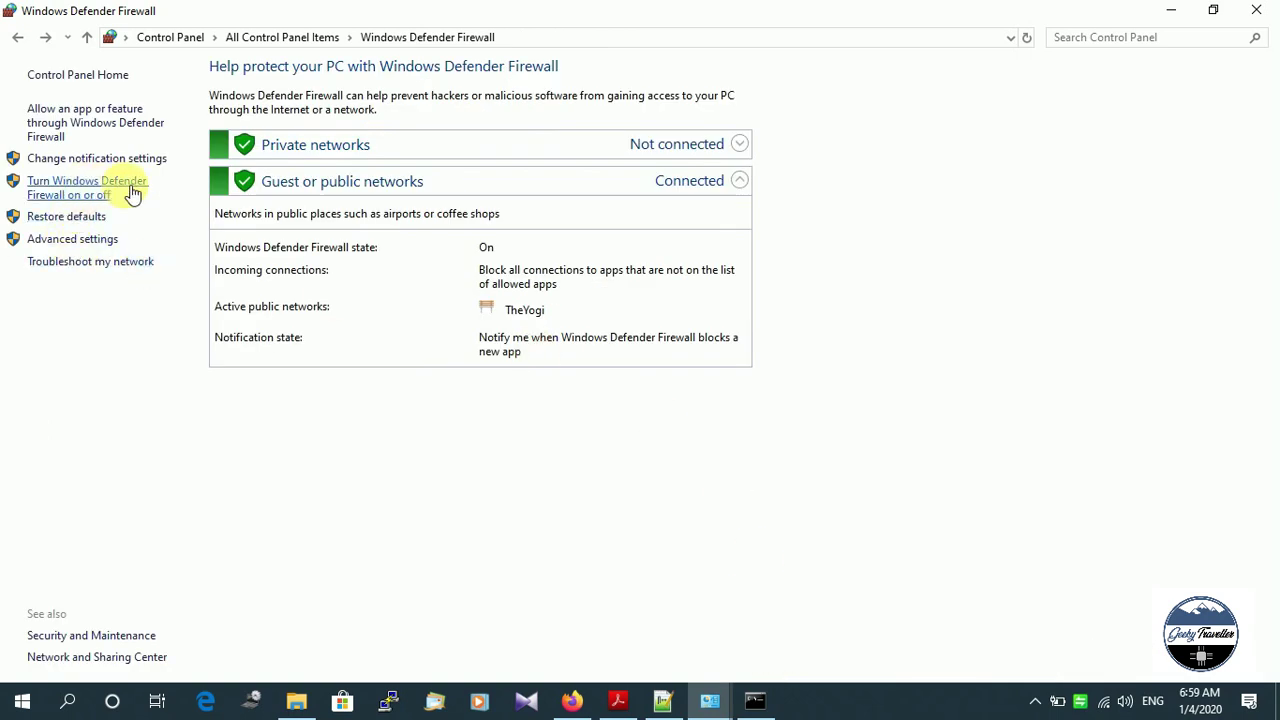
Turn off Windows Defender Firewall for private and public networks and close the window.
click(91, 190)
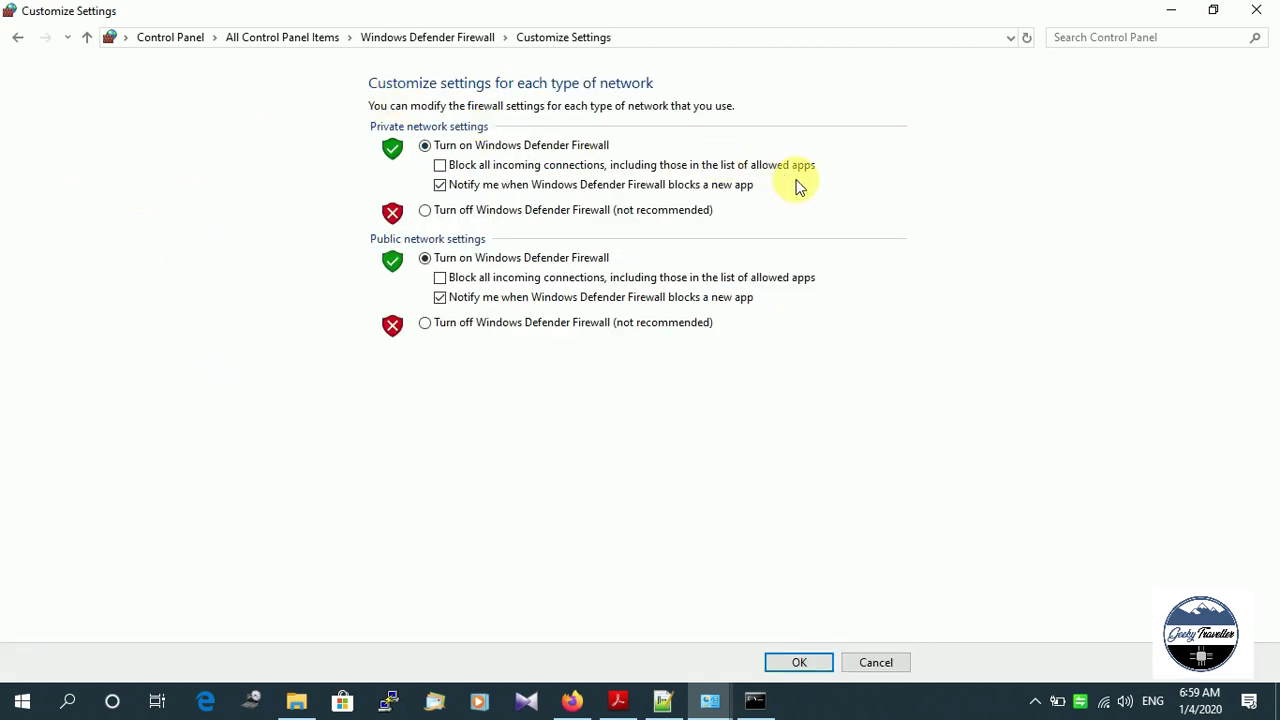
click(427, 212)
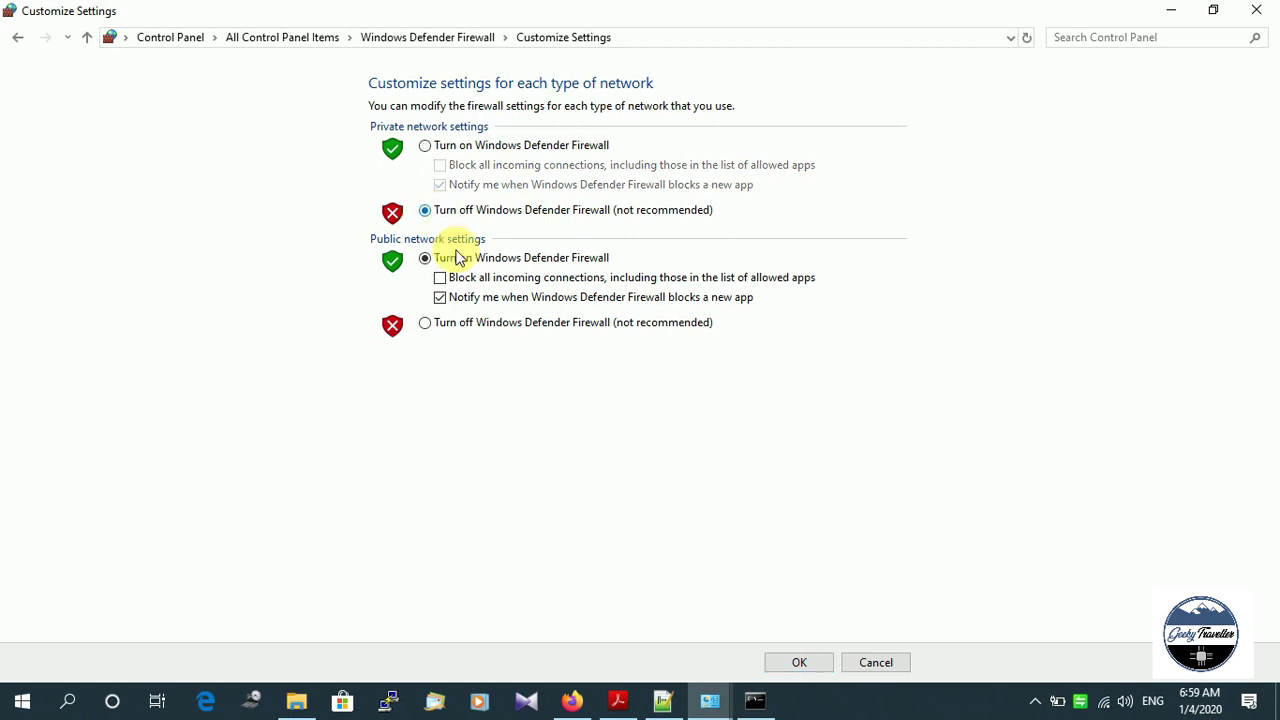
click(427, 325)
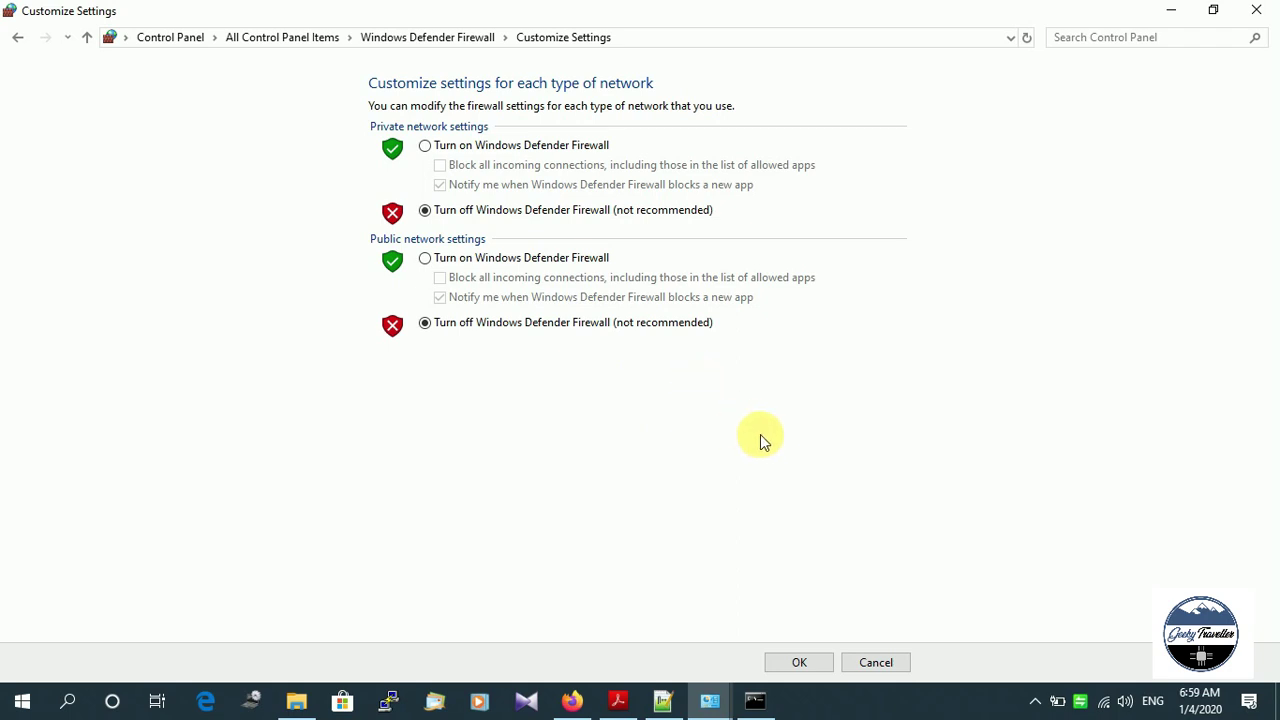
click(789, 664)
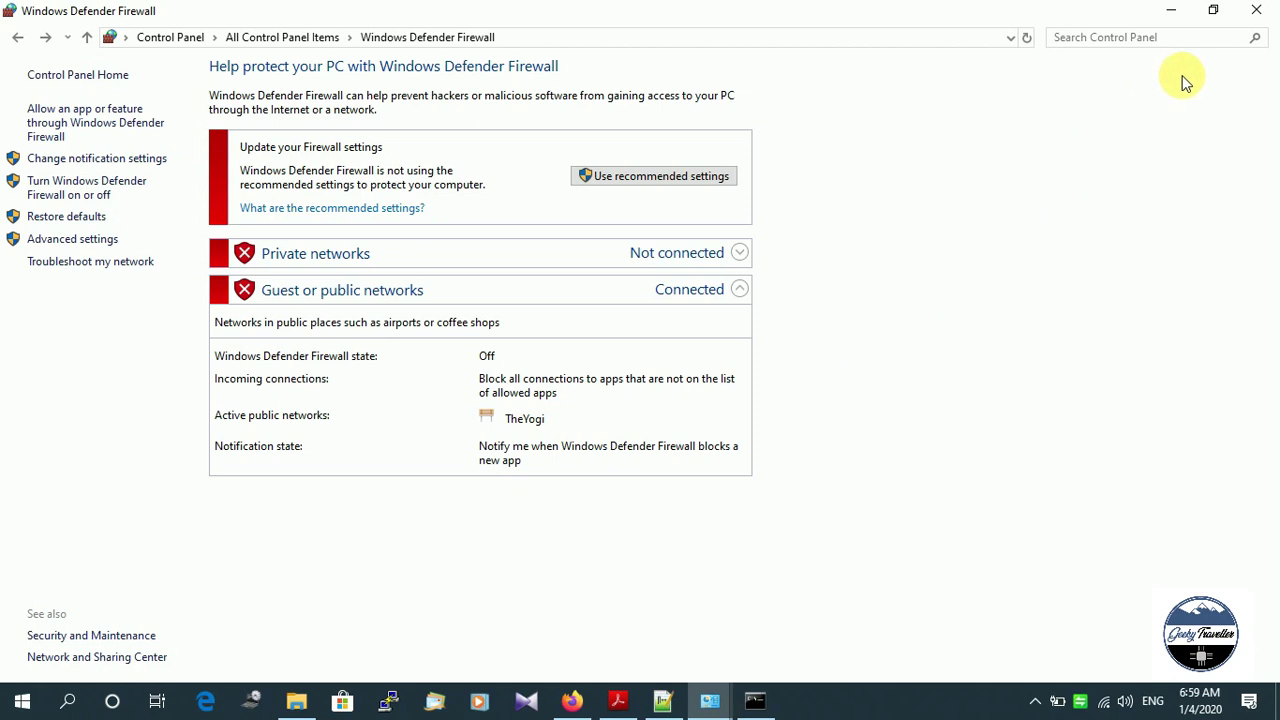
click(1256, 9)
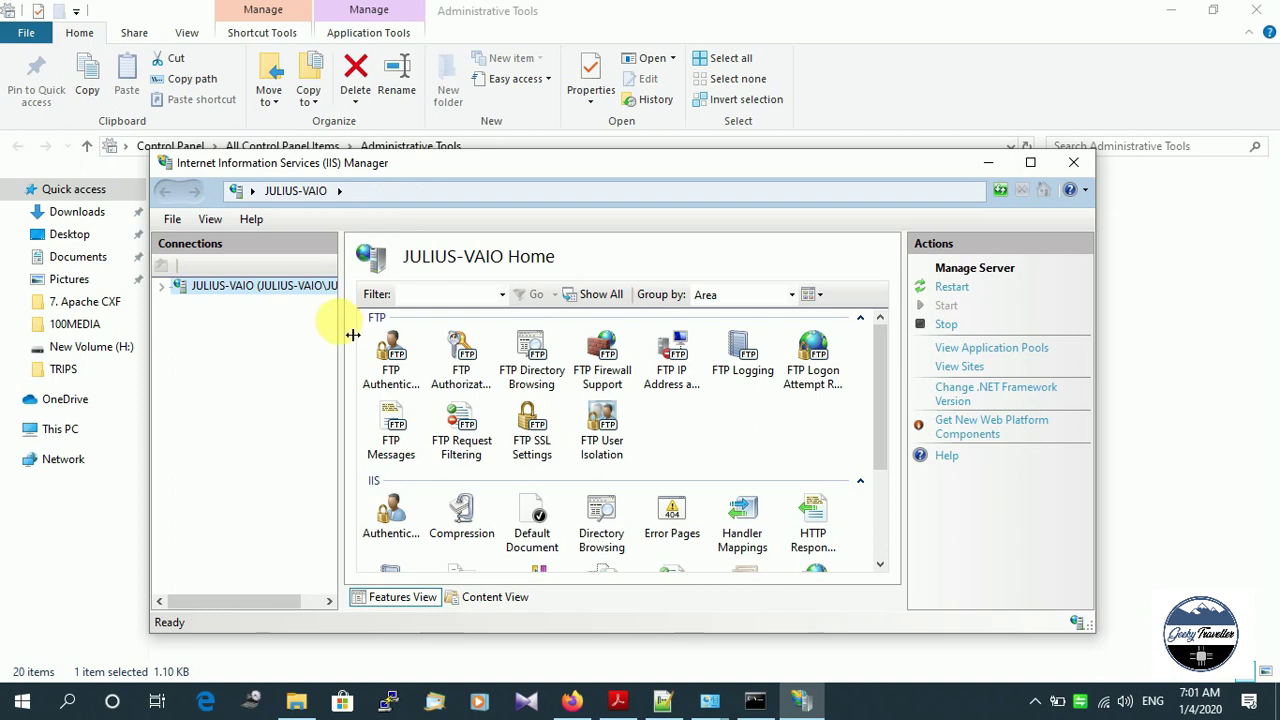
Open FTP Authorization Rules for FTP-site1 from the Sites tree.
click(161, 286)
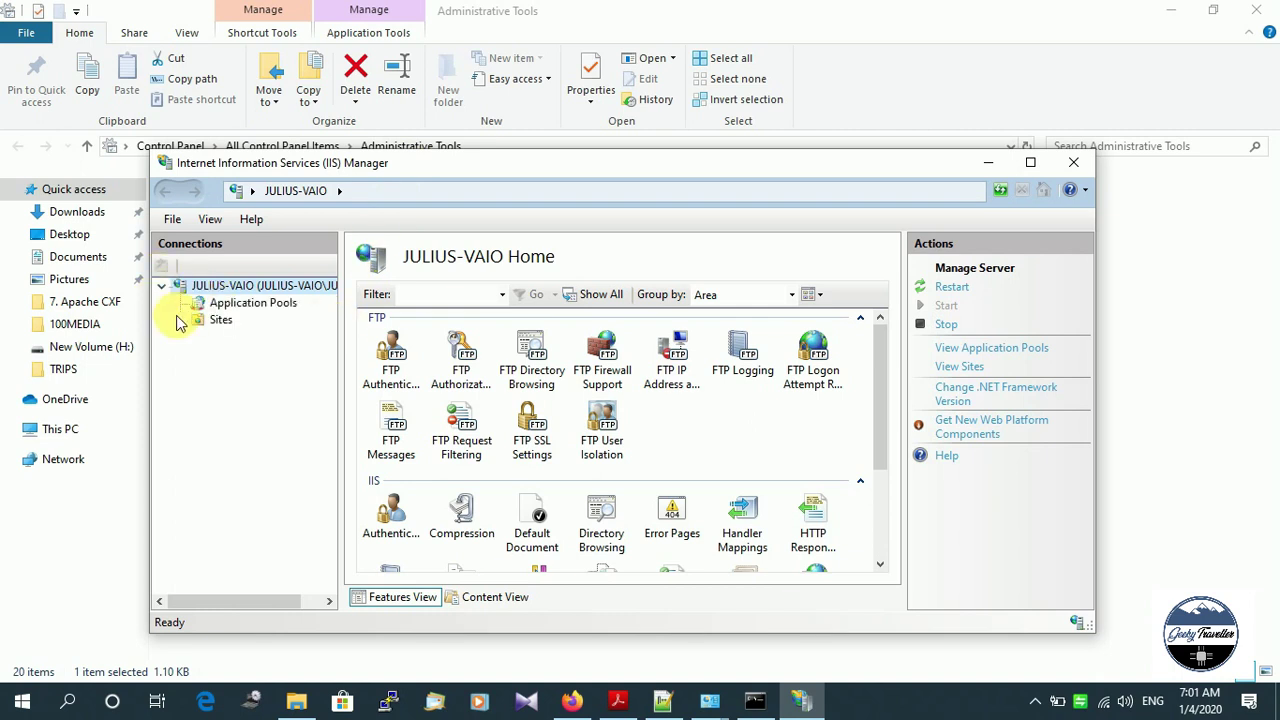
click(179, 320)
click(240, 356)
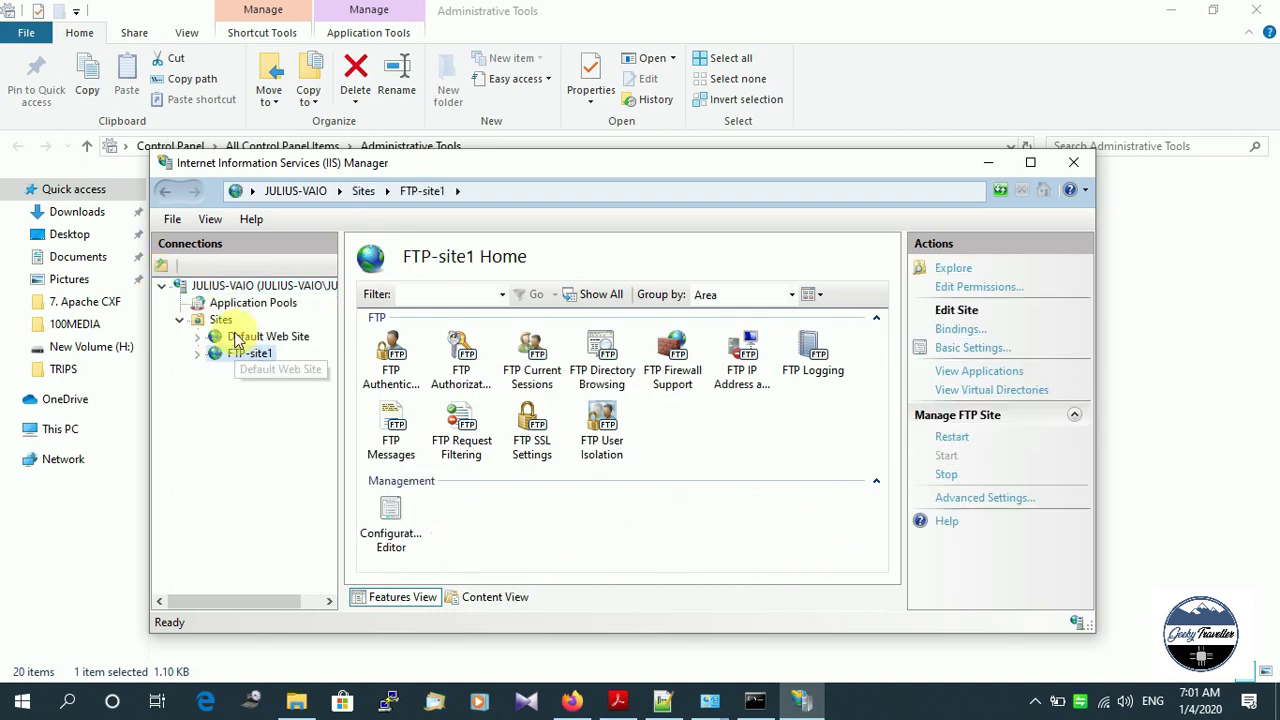
double_click(465, 364)
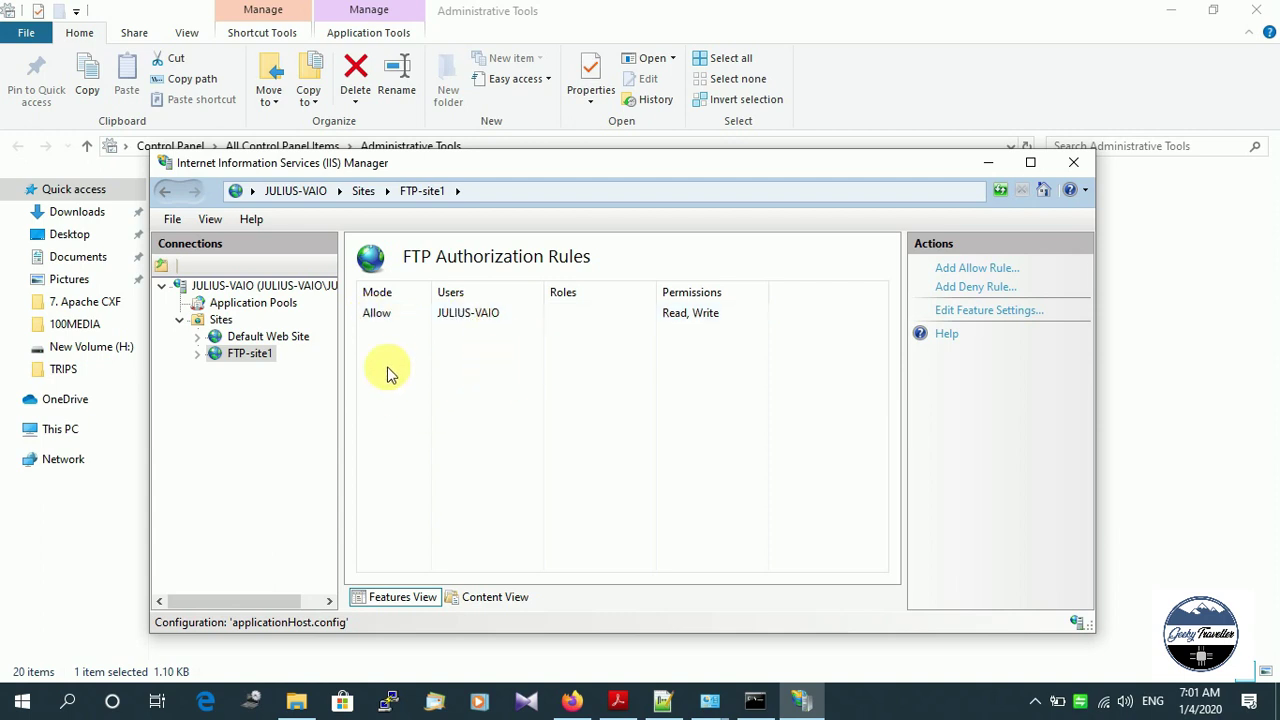
Add an Allow rule giving GeekyTraveller Read and Write, then close IIS Manager.
click(430, 375)
right_click(419, 359)
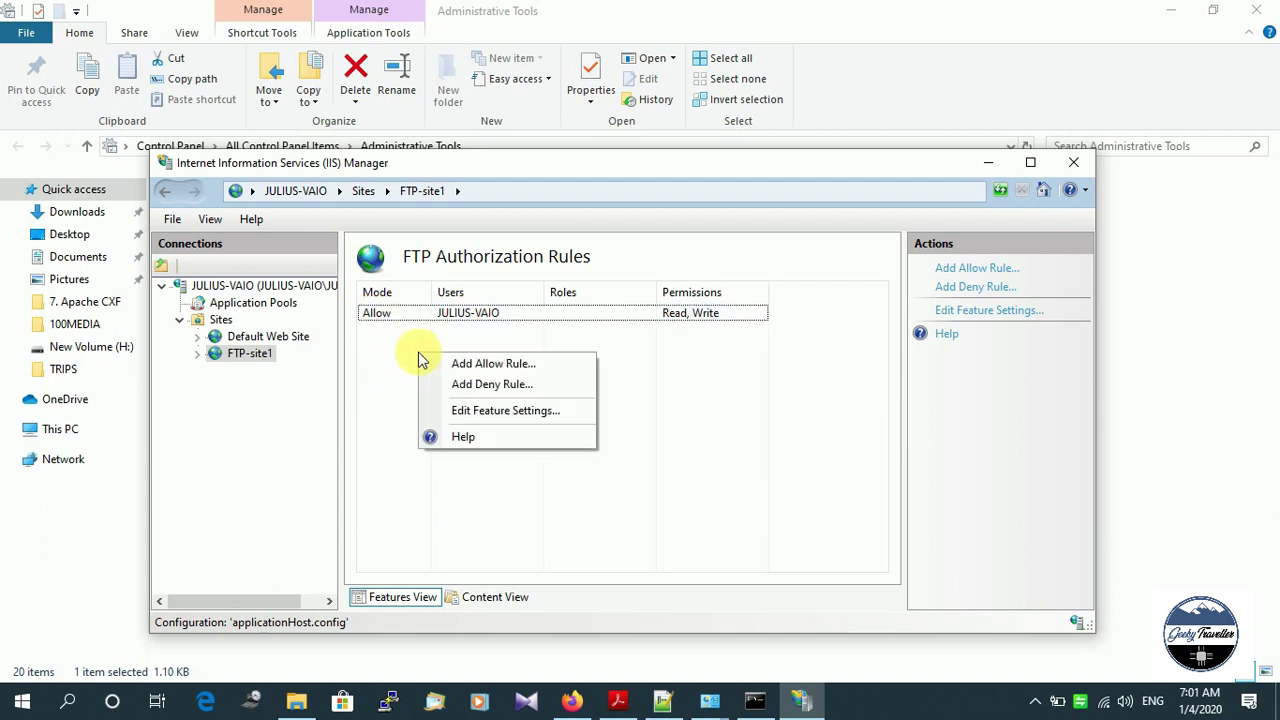
click(490, 364)
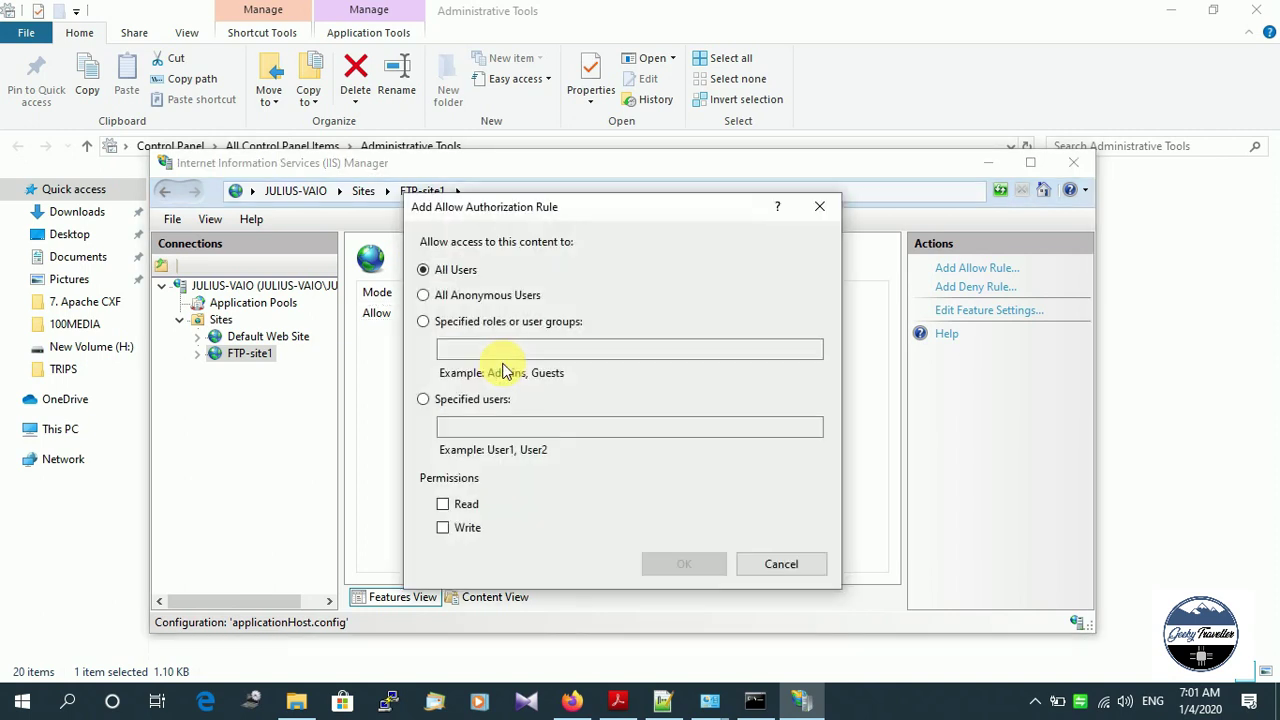
click(423, 400)
text(GeekyTraveller)
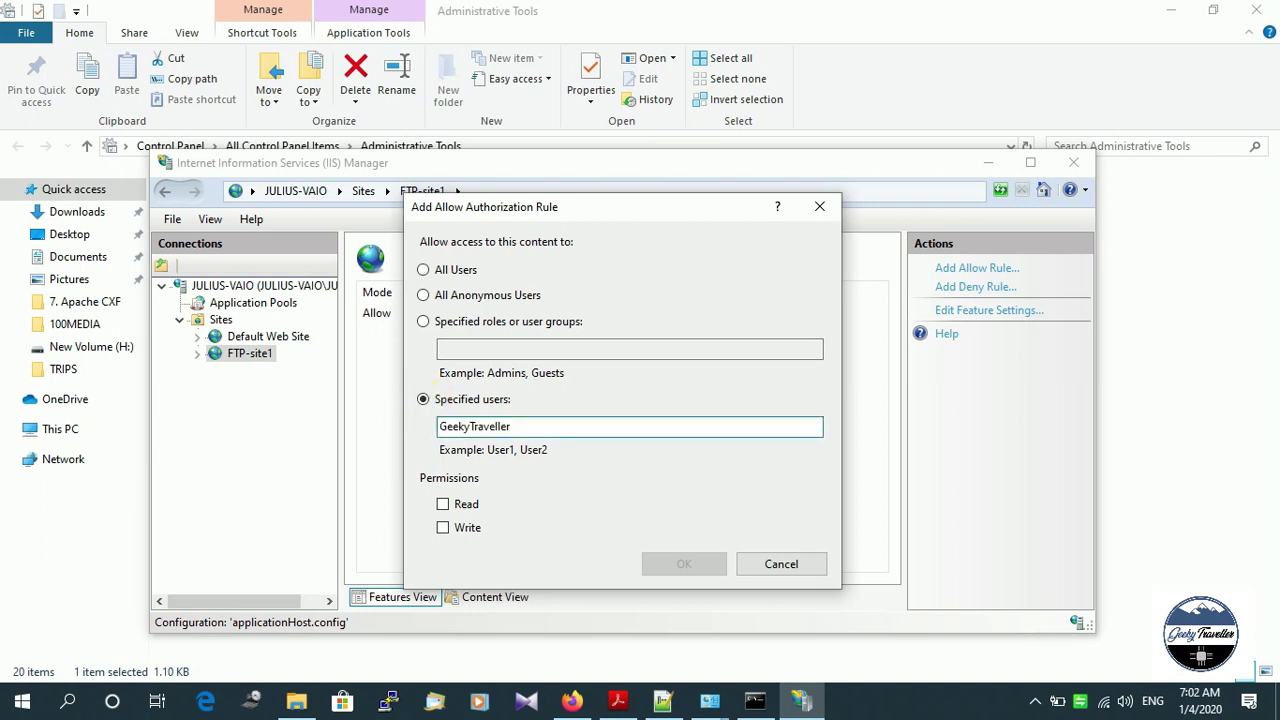
click(443, 504)
click(443, 527)
click(705, 565)
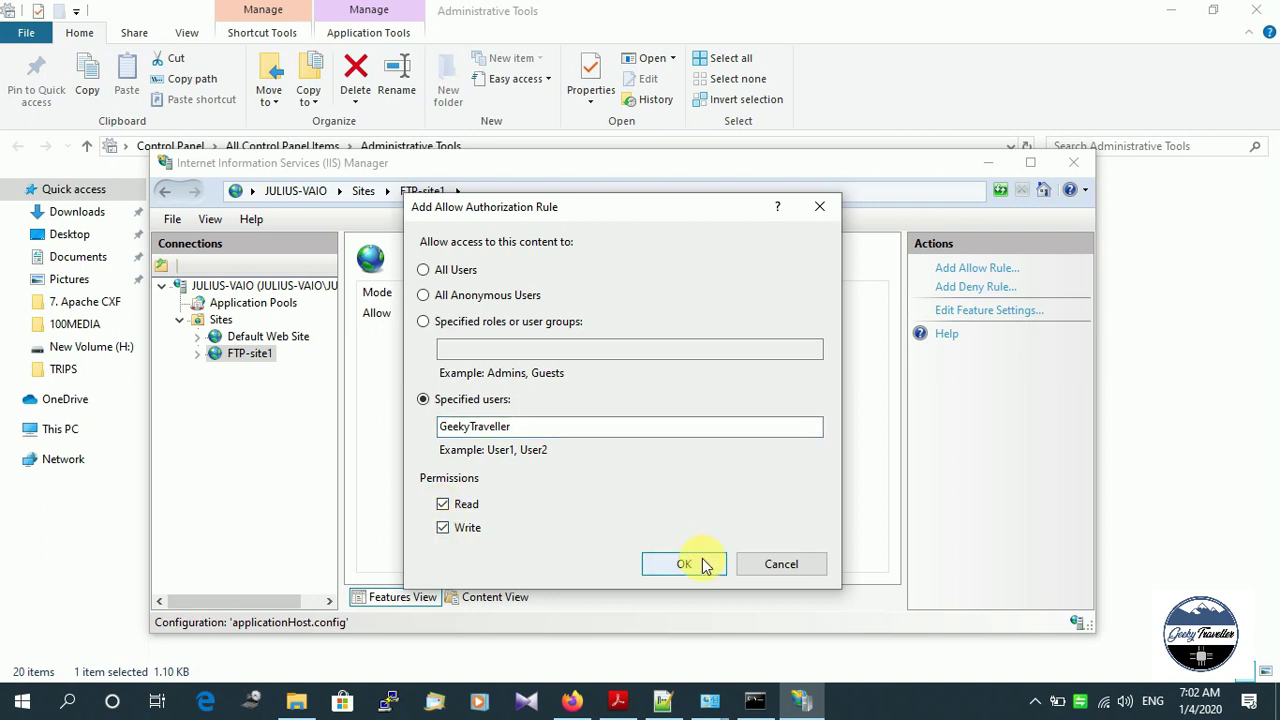
click(705, 565)
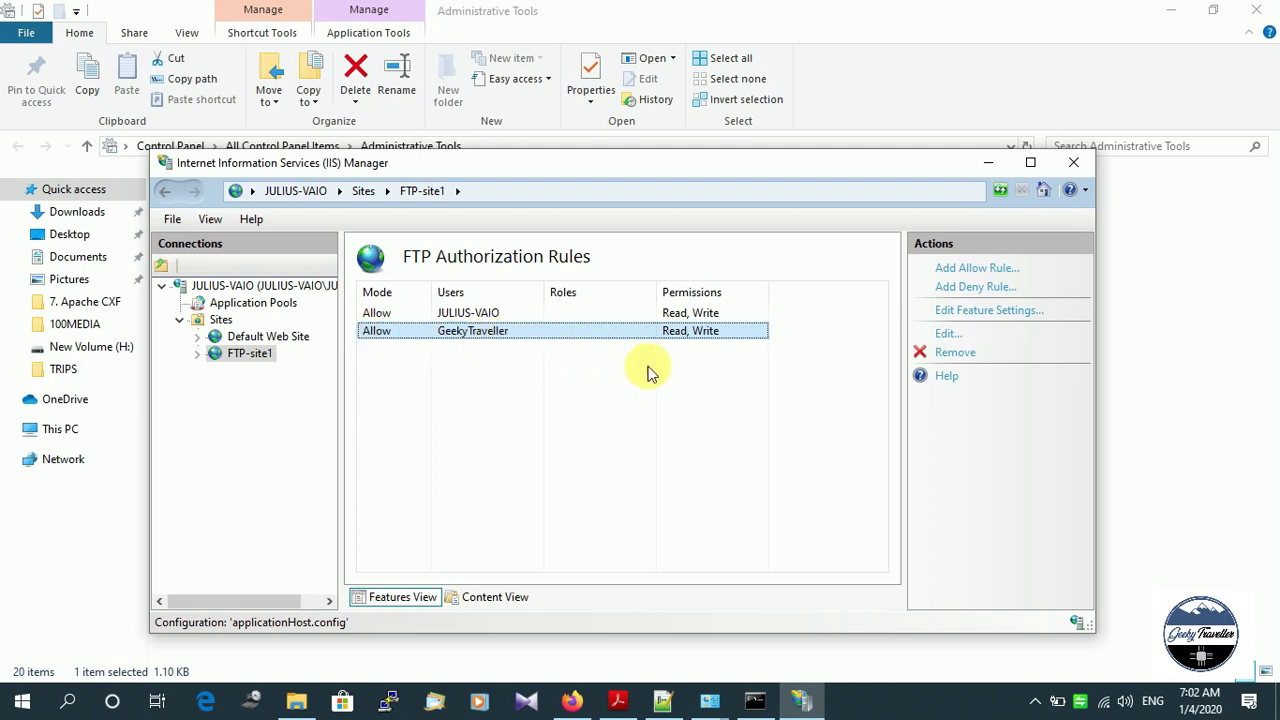
click(1072, 161)
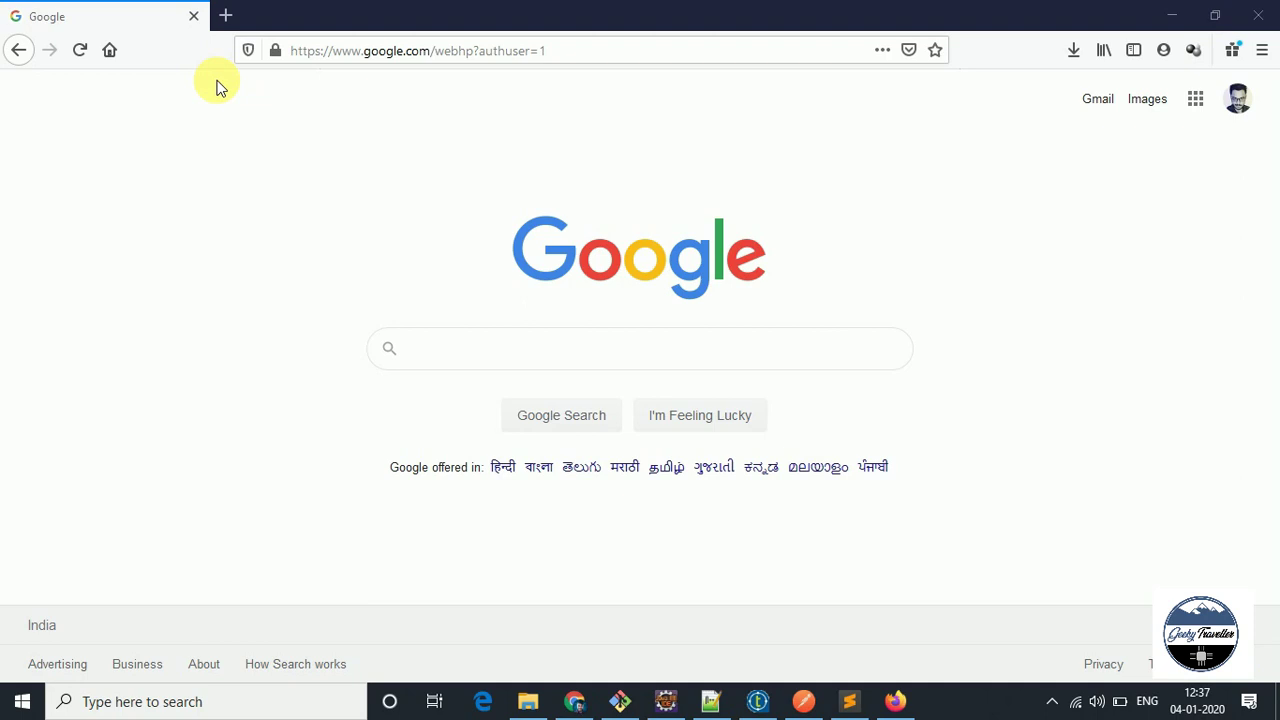
Log in to ftp://192.168.0.101 in Firefox as GeekyTraveller with the account password.
click(218, 87)
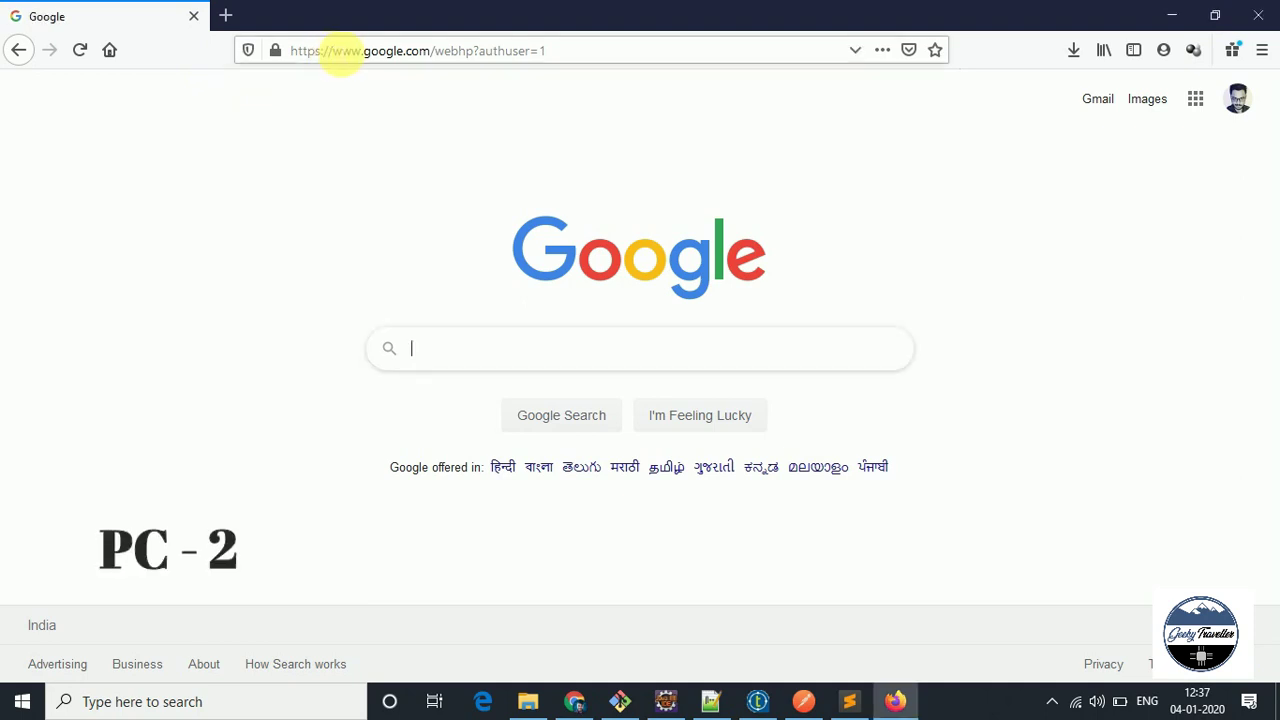
click(340, 50)
key(BackSpace)
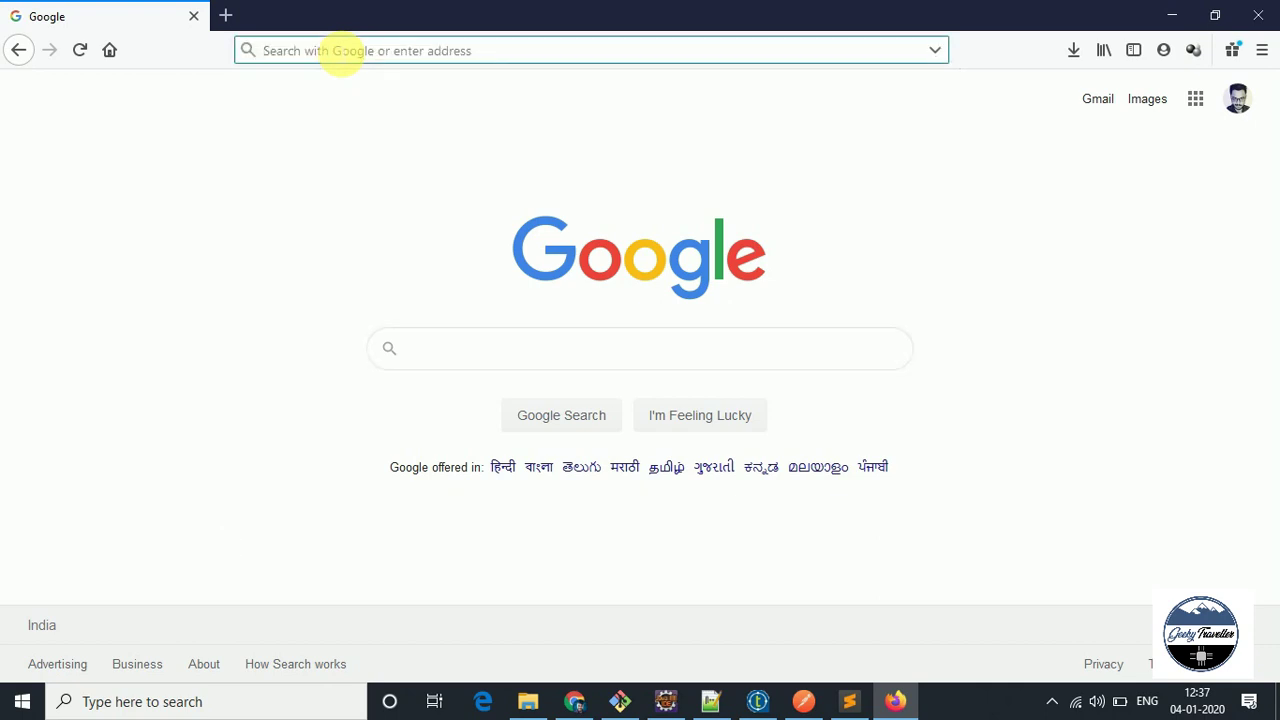
text(ftp://)
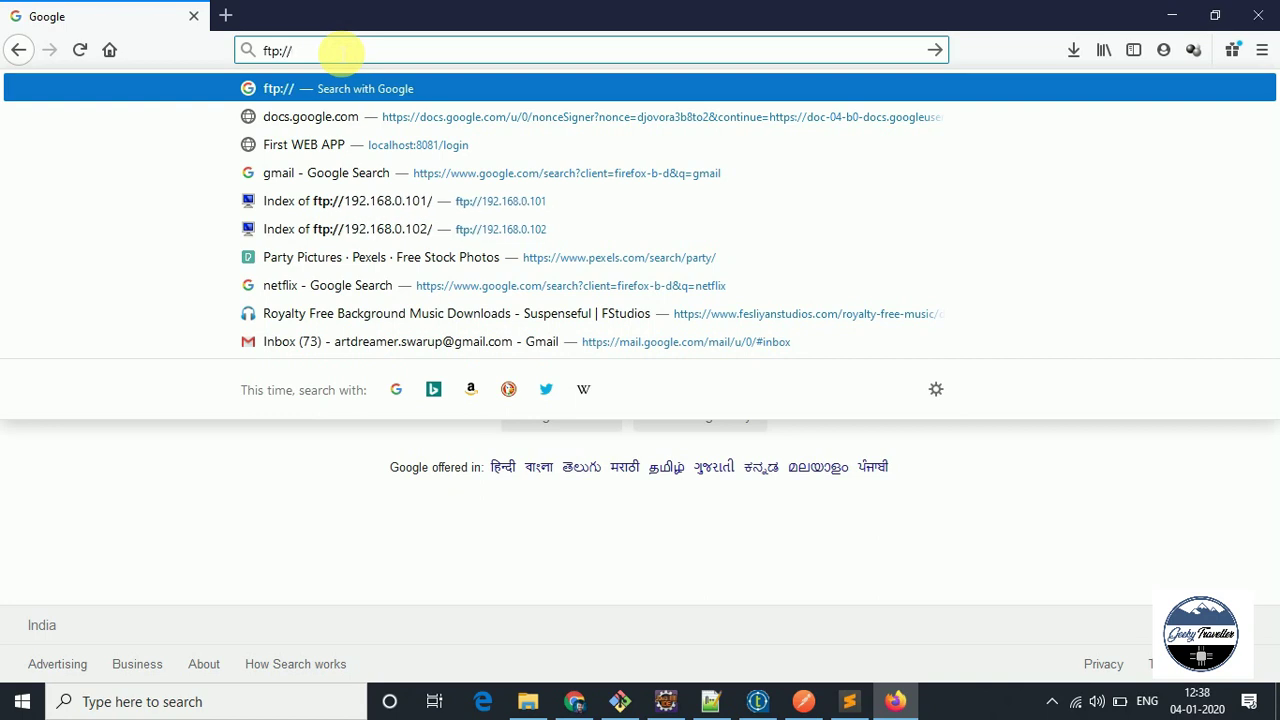
text(192.)
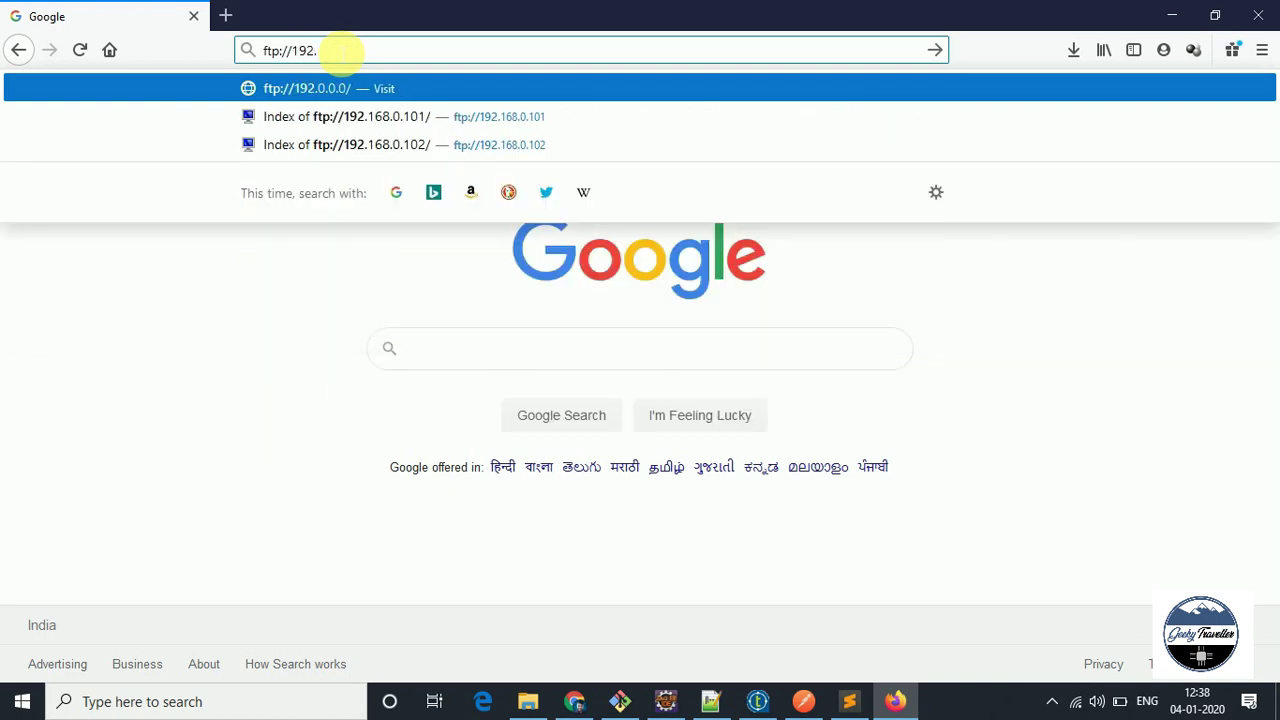
text(168.0.101)
key(Return)
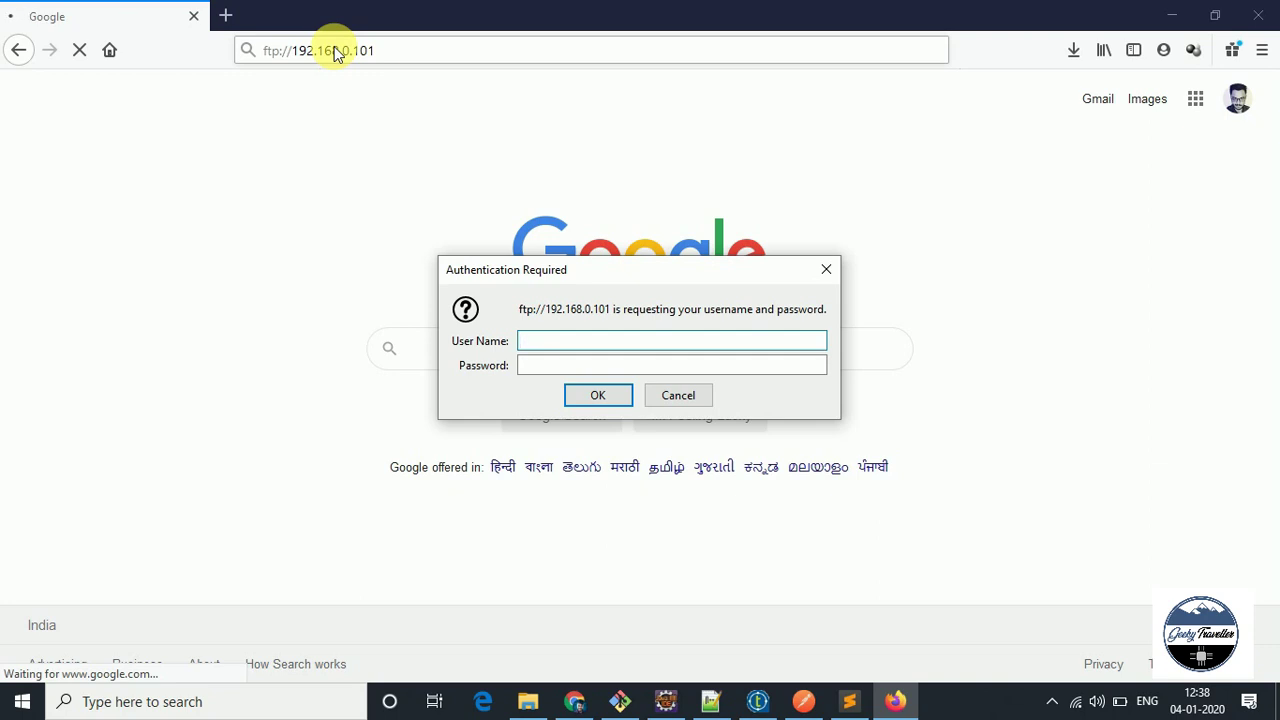
text(GeekyTraveller)
key(Tab)
text(••••)
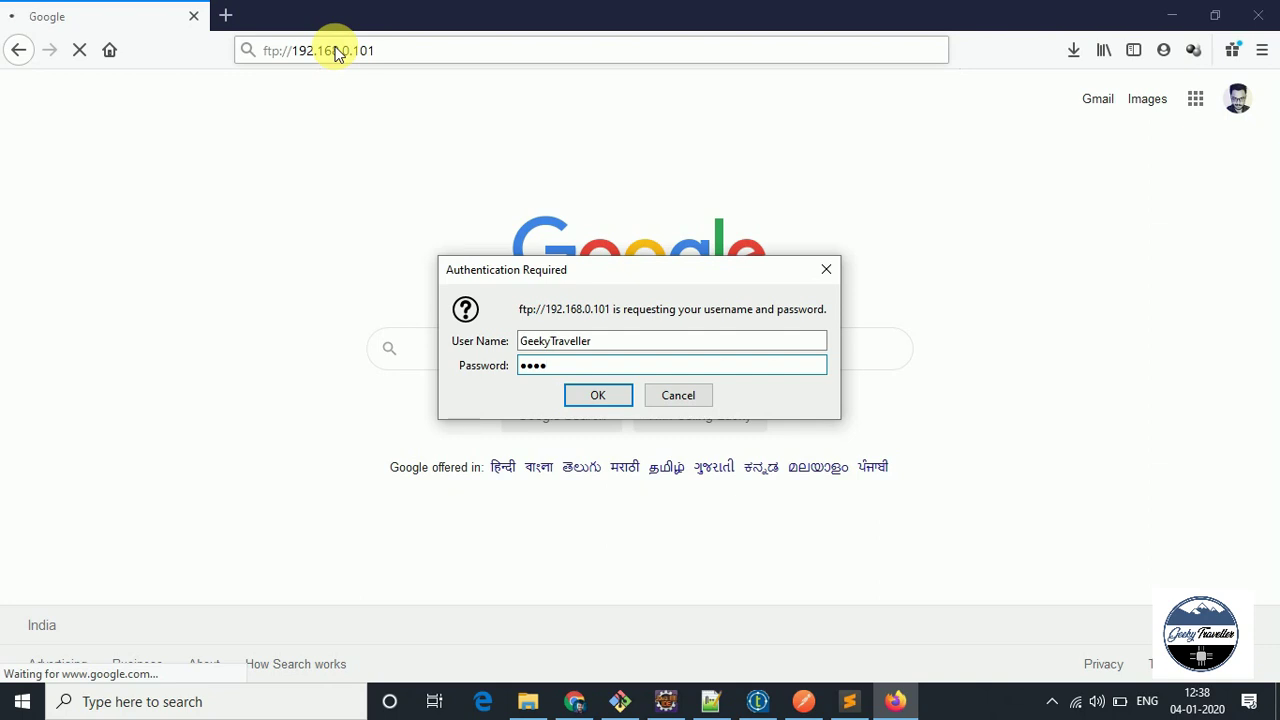
key(Return)
click(500, 222)
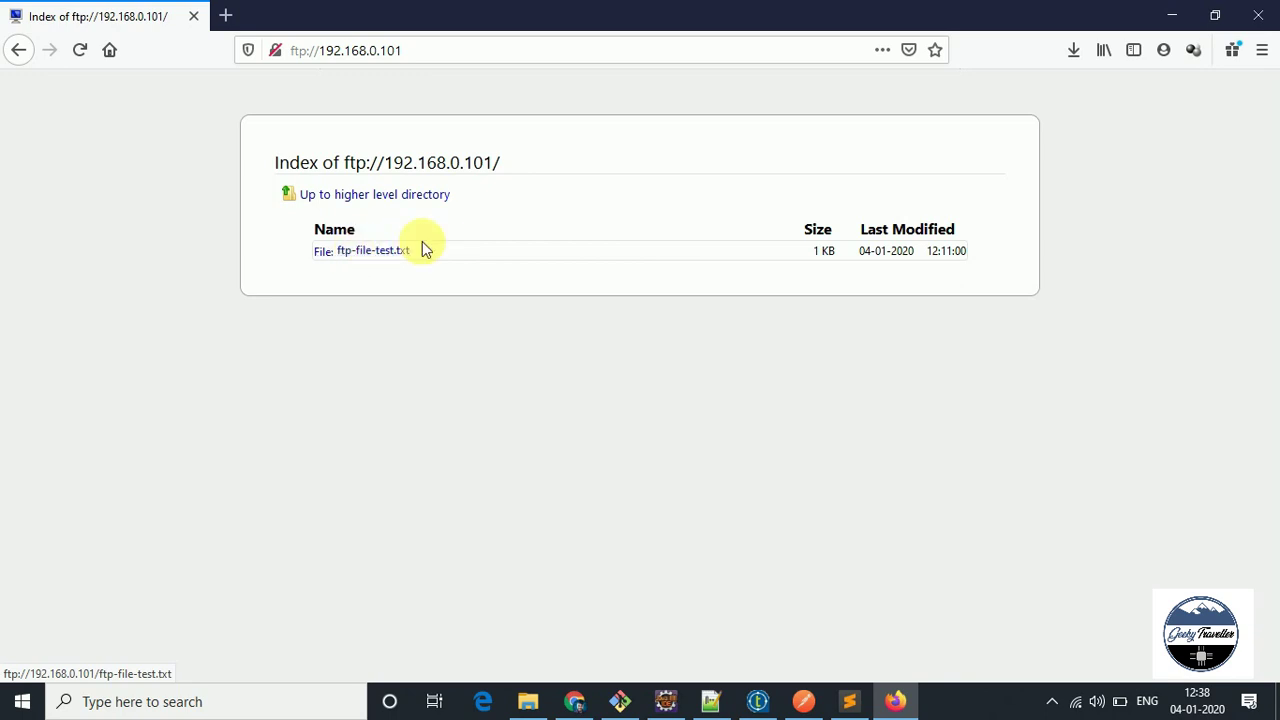
Save ftp-file-test.txt from the FTP listing and open it in Sublime Text.
click(372, 254)
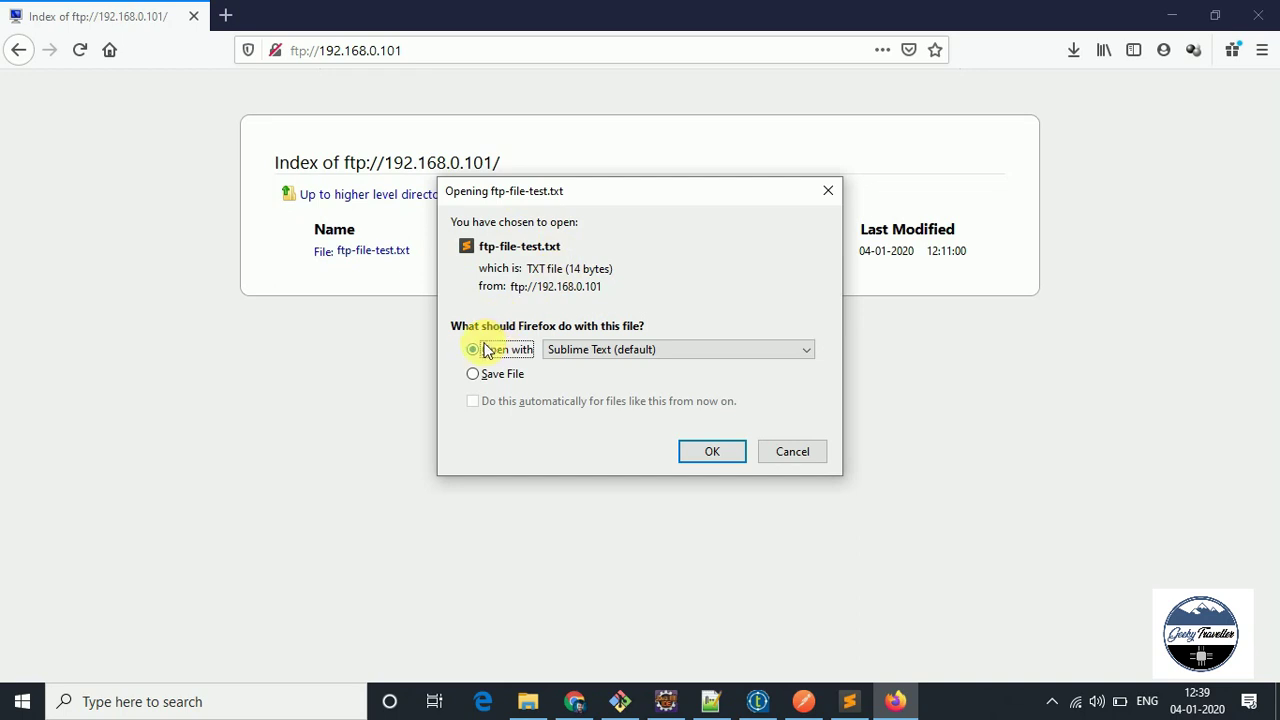
click(495, 376)
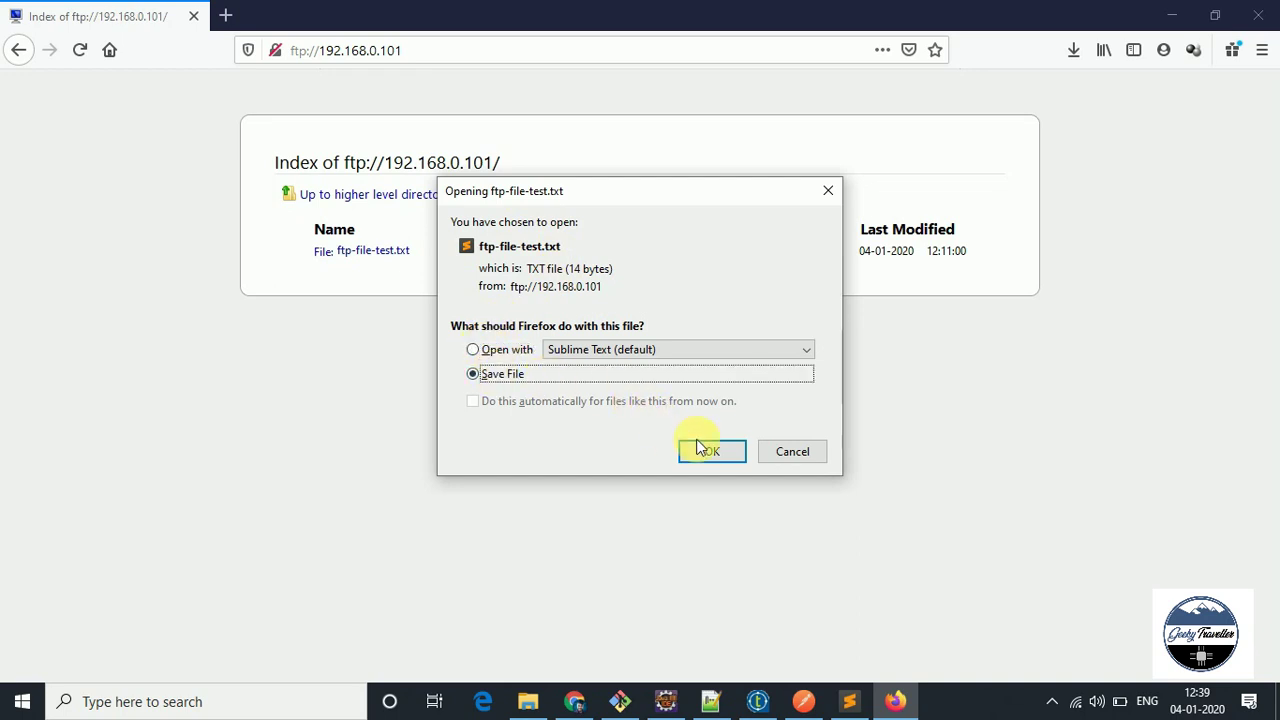
click(700, 447)
click(938, 104)
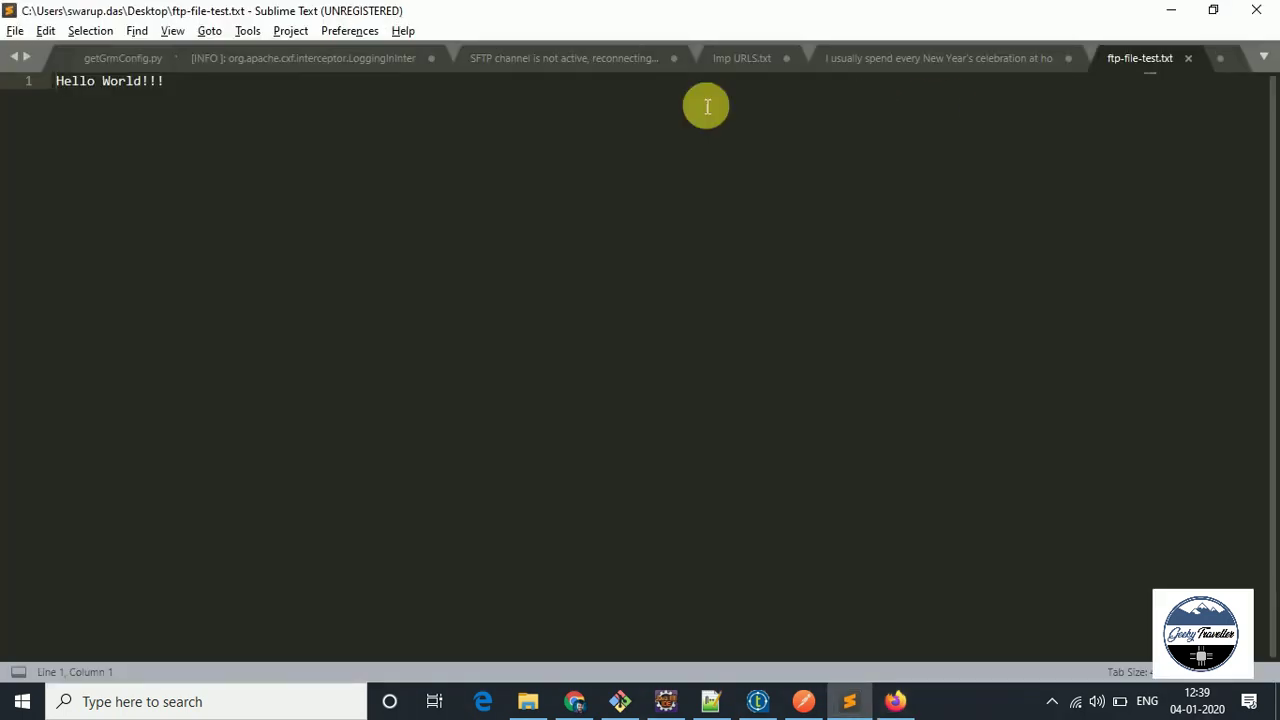
After checking the file reads 'Hello World!!!', switch back to the browser window.
key(alt+Tab)
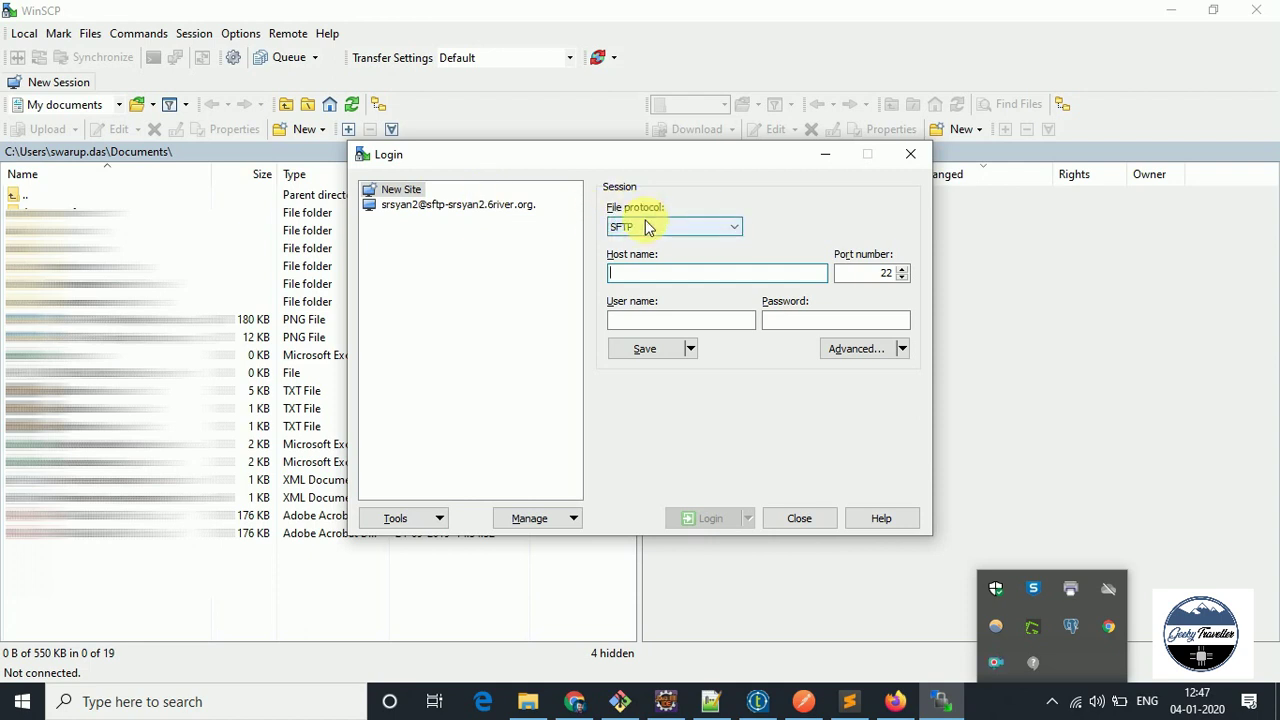
Set the WinSCP file protocol to plain FTP with host 192.168.0.101.
click(708, 230)
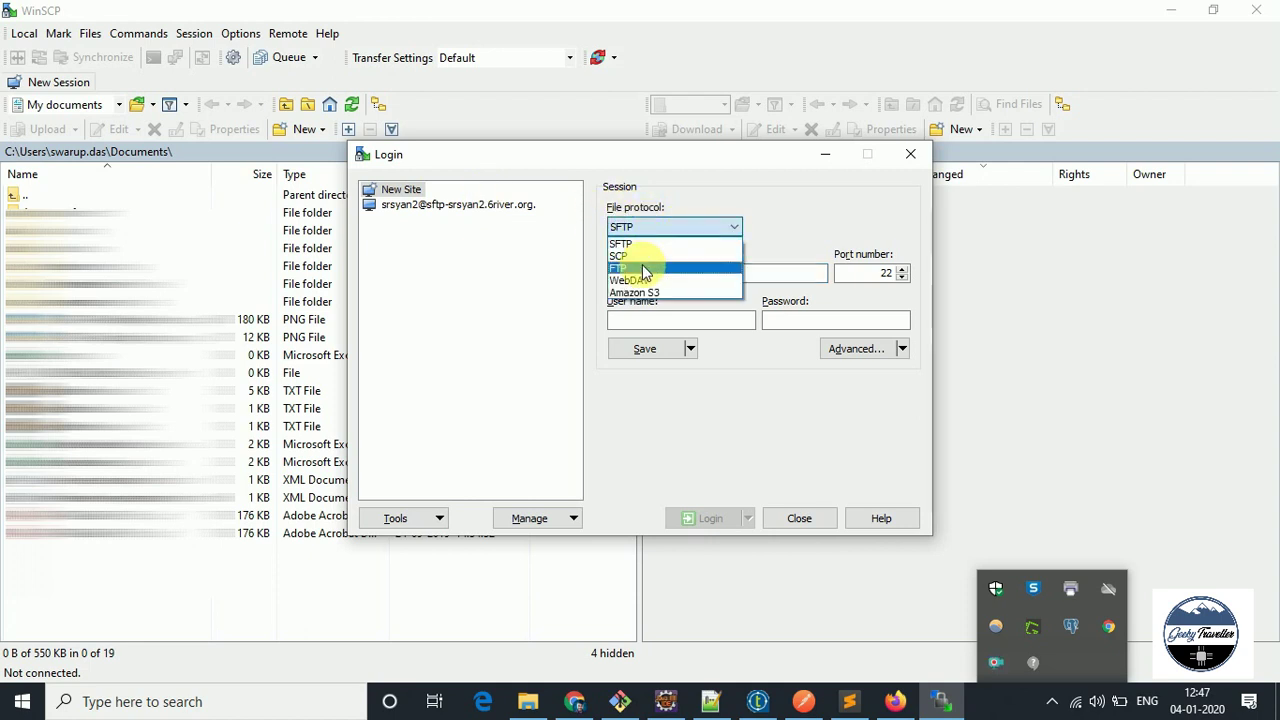
click(720, 268)
click(618, 272)
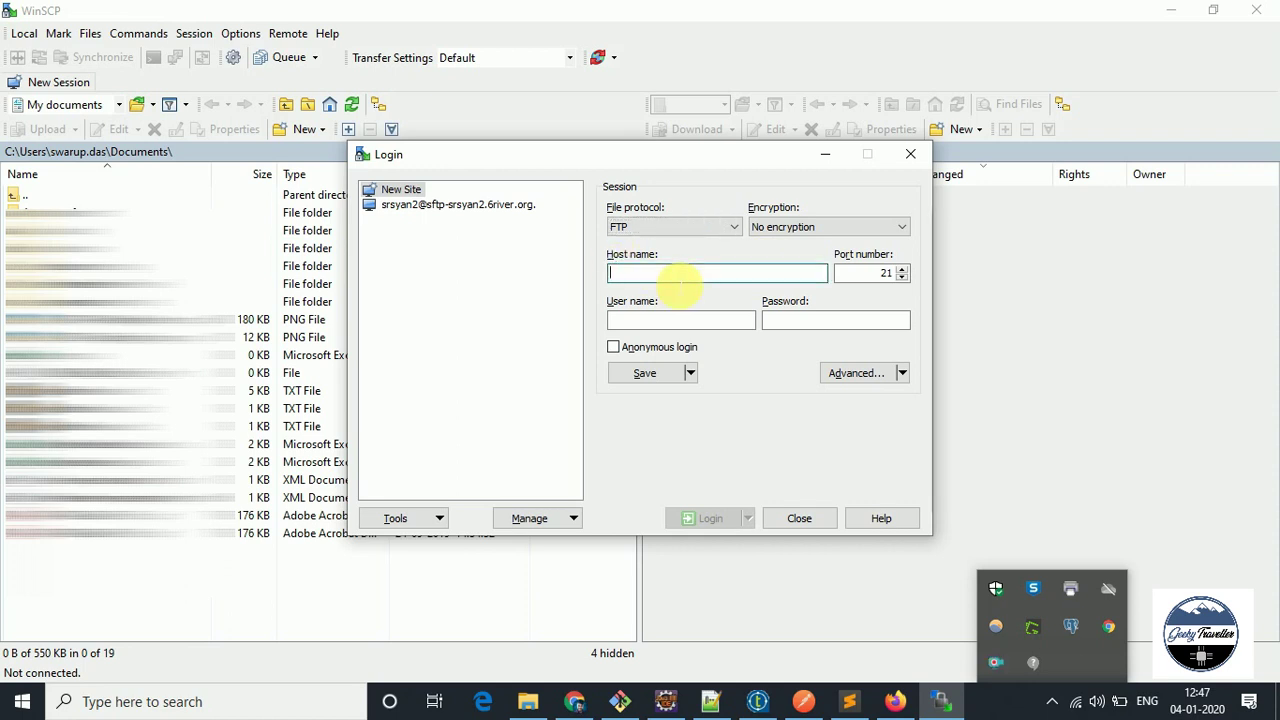
text(19)
text(2.168.0.101)
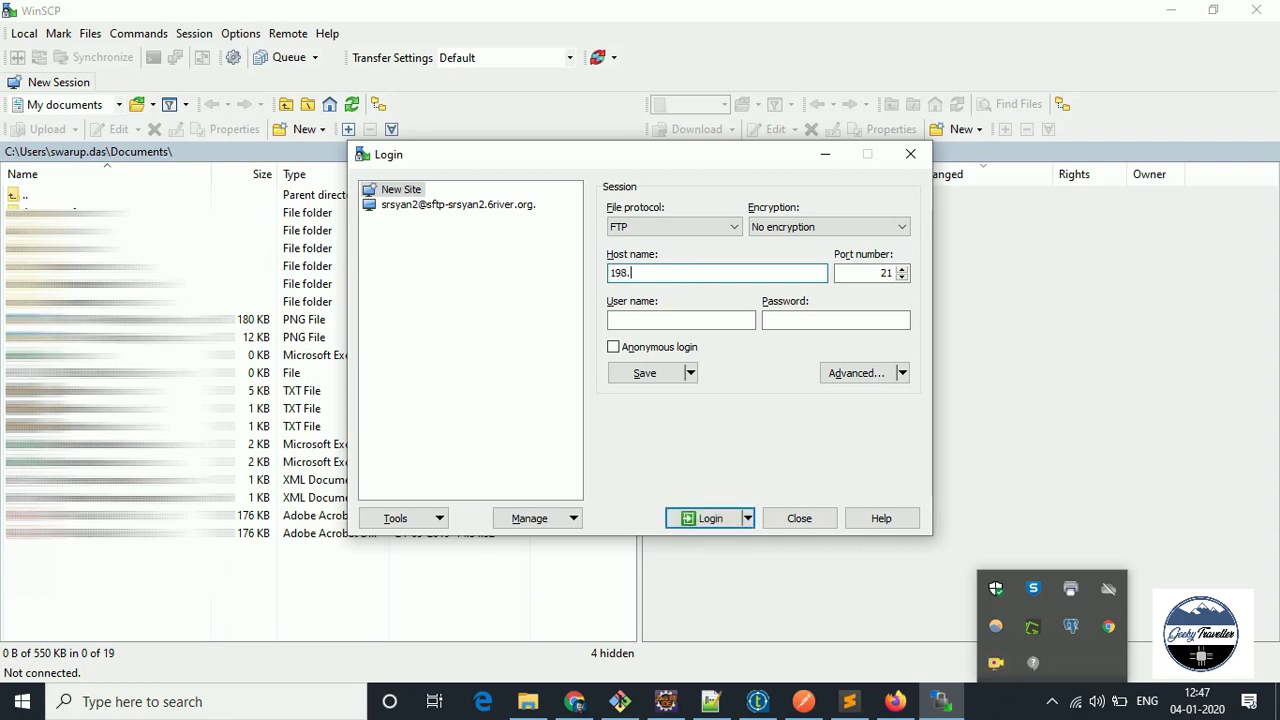
key(Tab)
Log in with the FTP user's name and try copying ftp-file-test.txt into the local folder.
key(Tab)
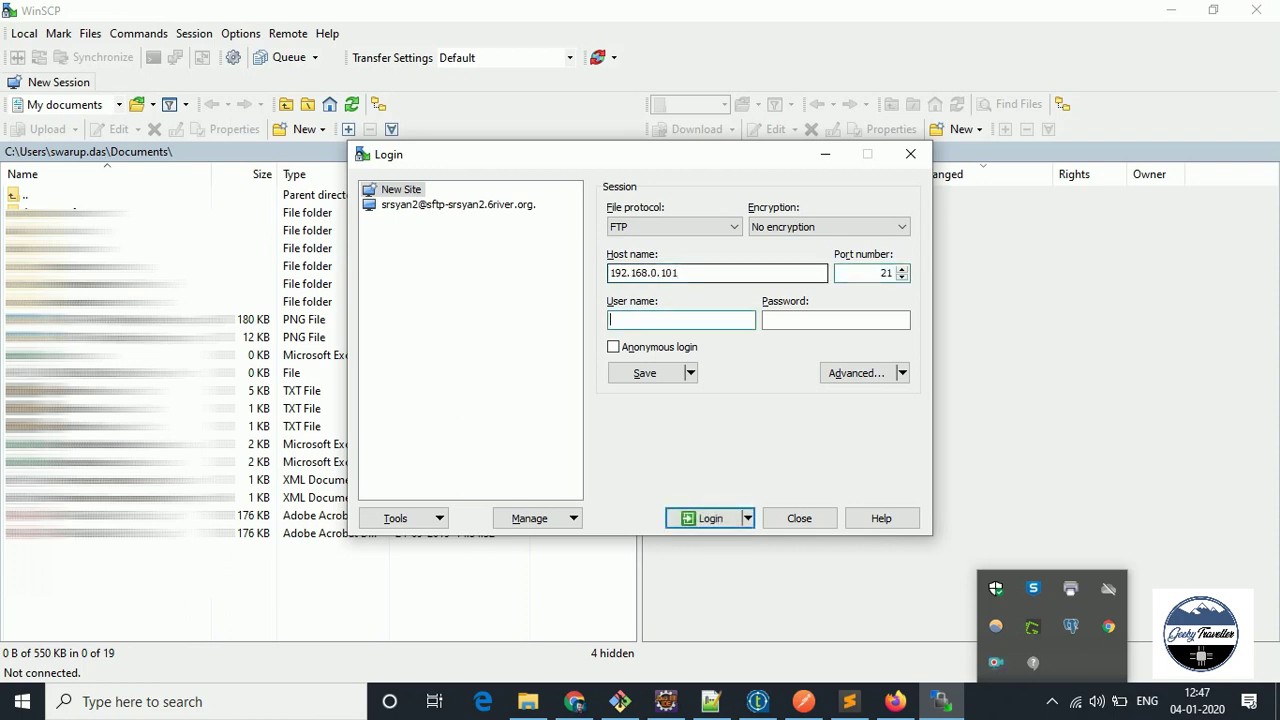
text(GeekyTraveller)
key(Tab)
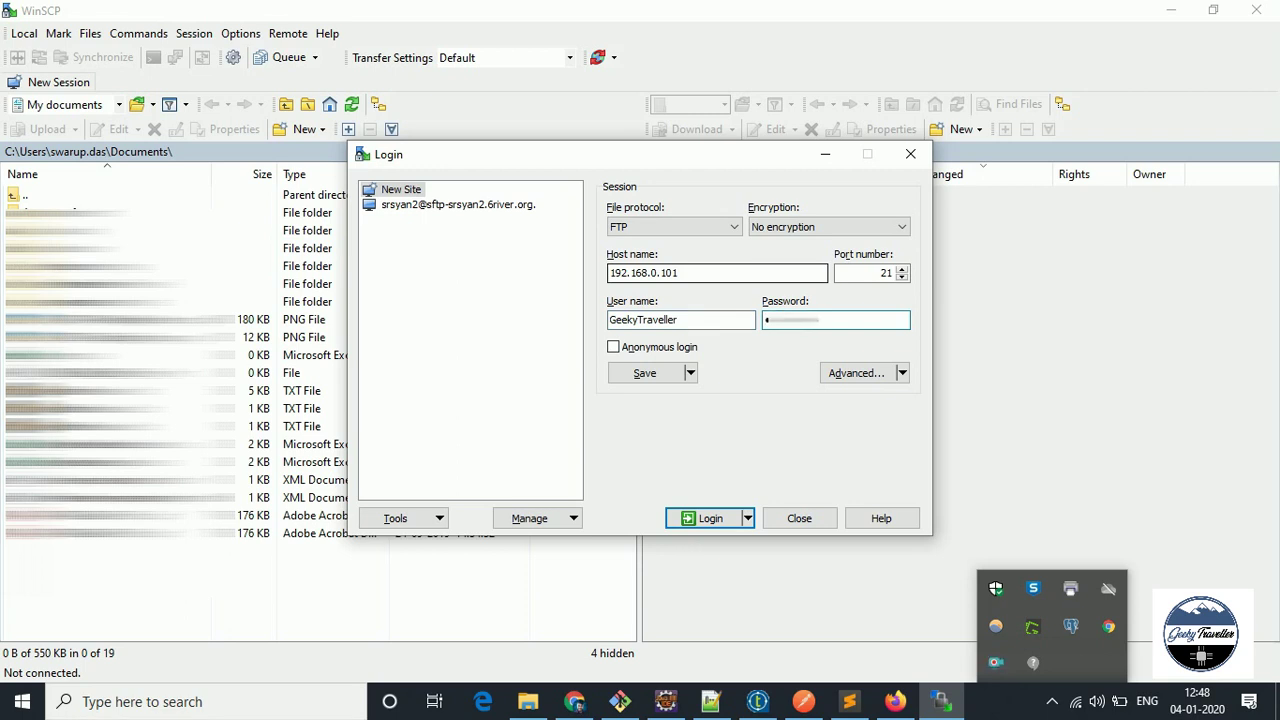
click(684, 517)
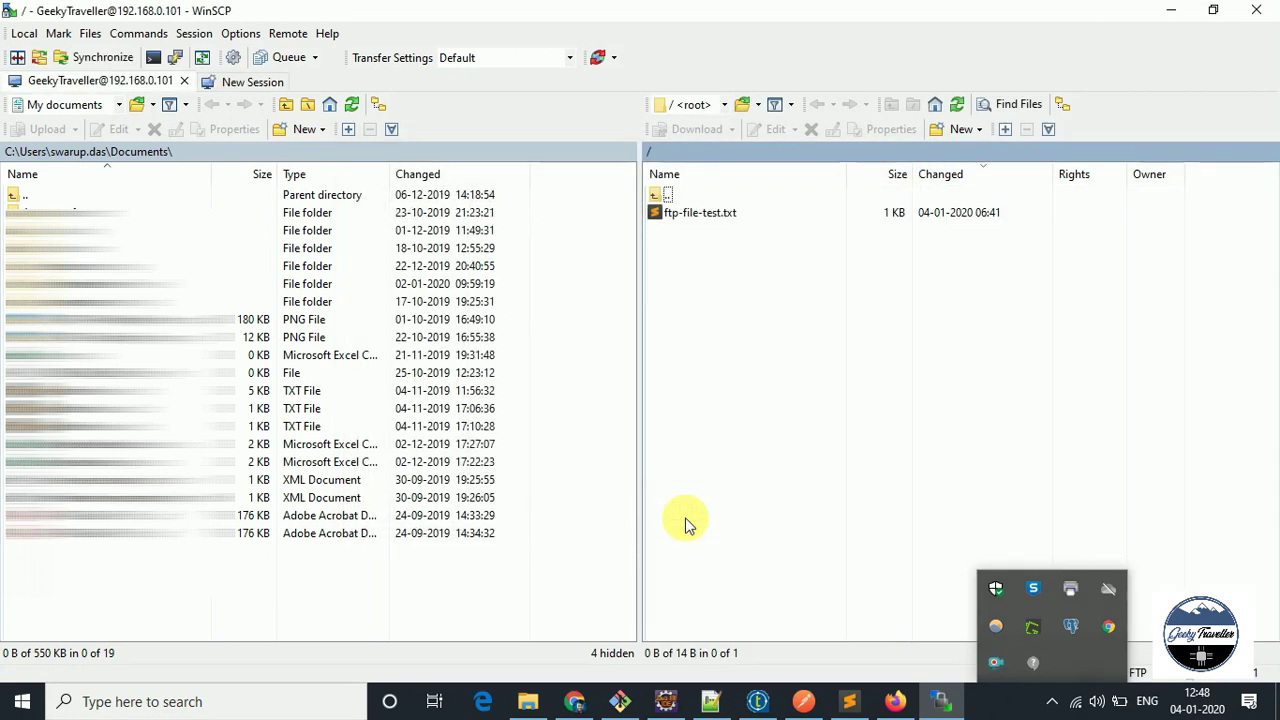
right_click(726, 216)
drag(704, 216, 766, 234)
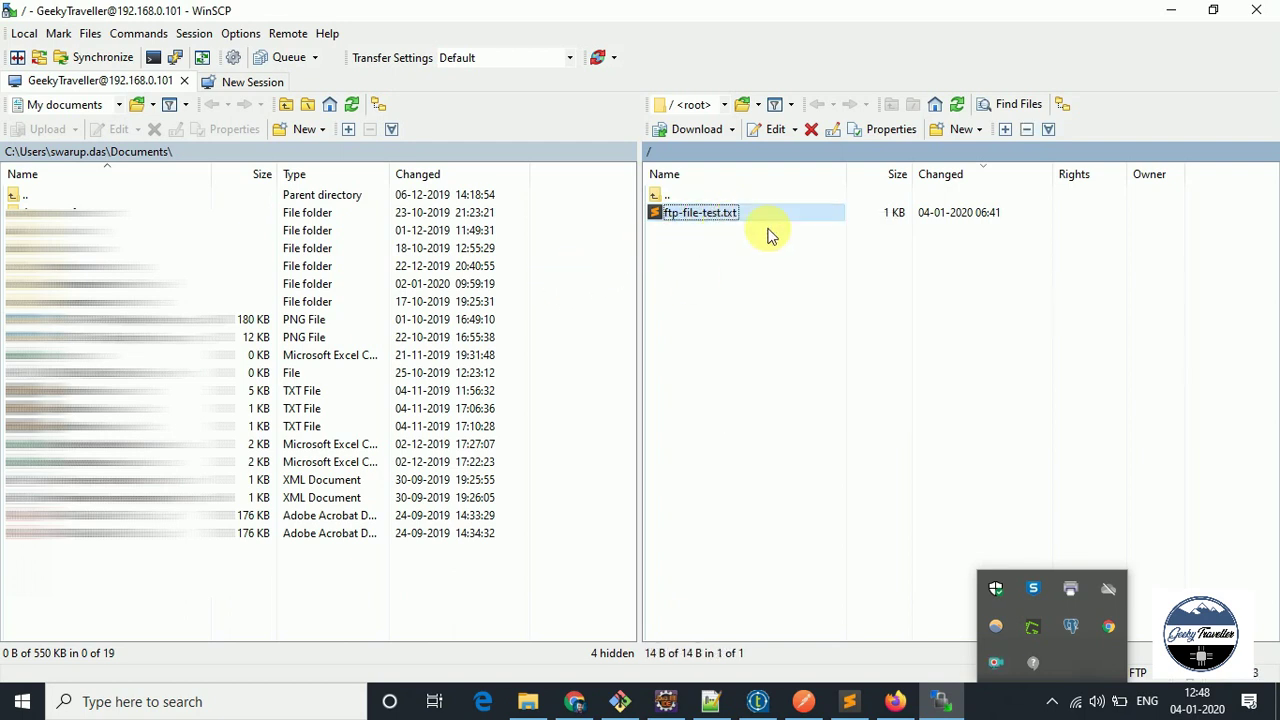